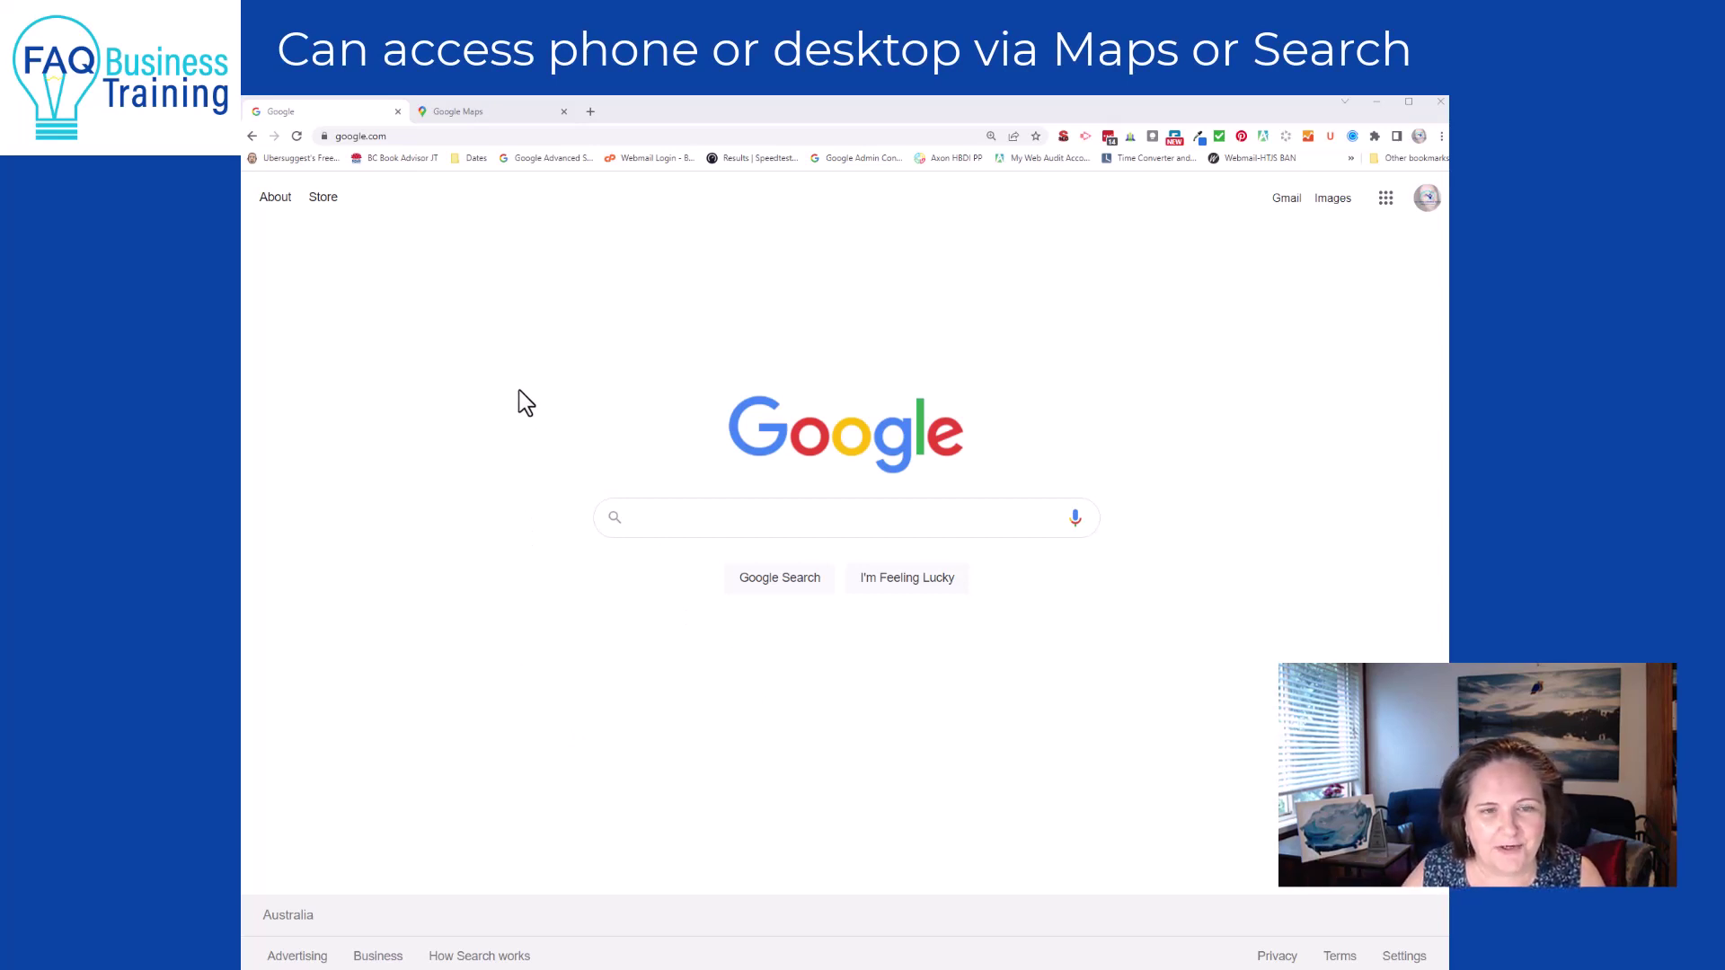
# - Search Google for "faq business training" and look through the public business profile beside the results
pyautogui.click(466, 117)
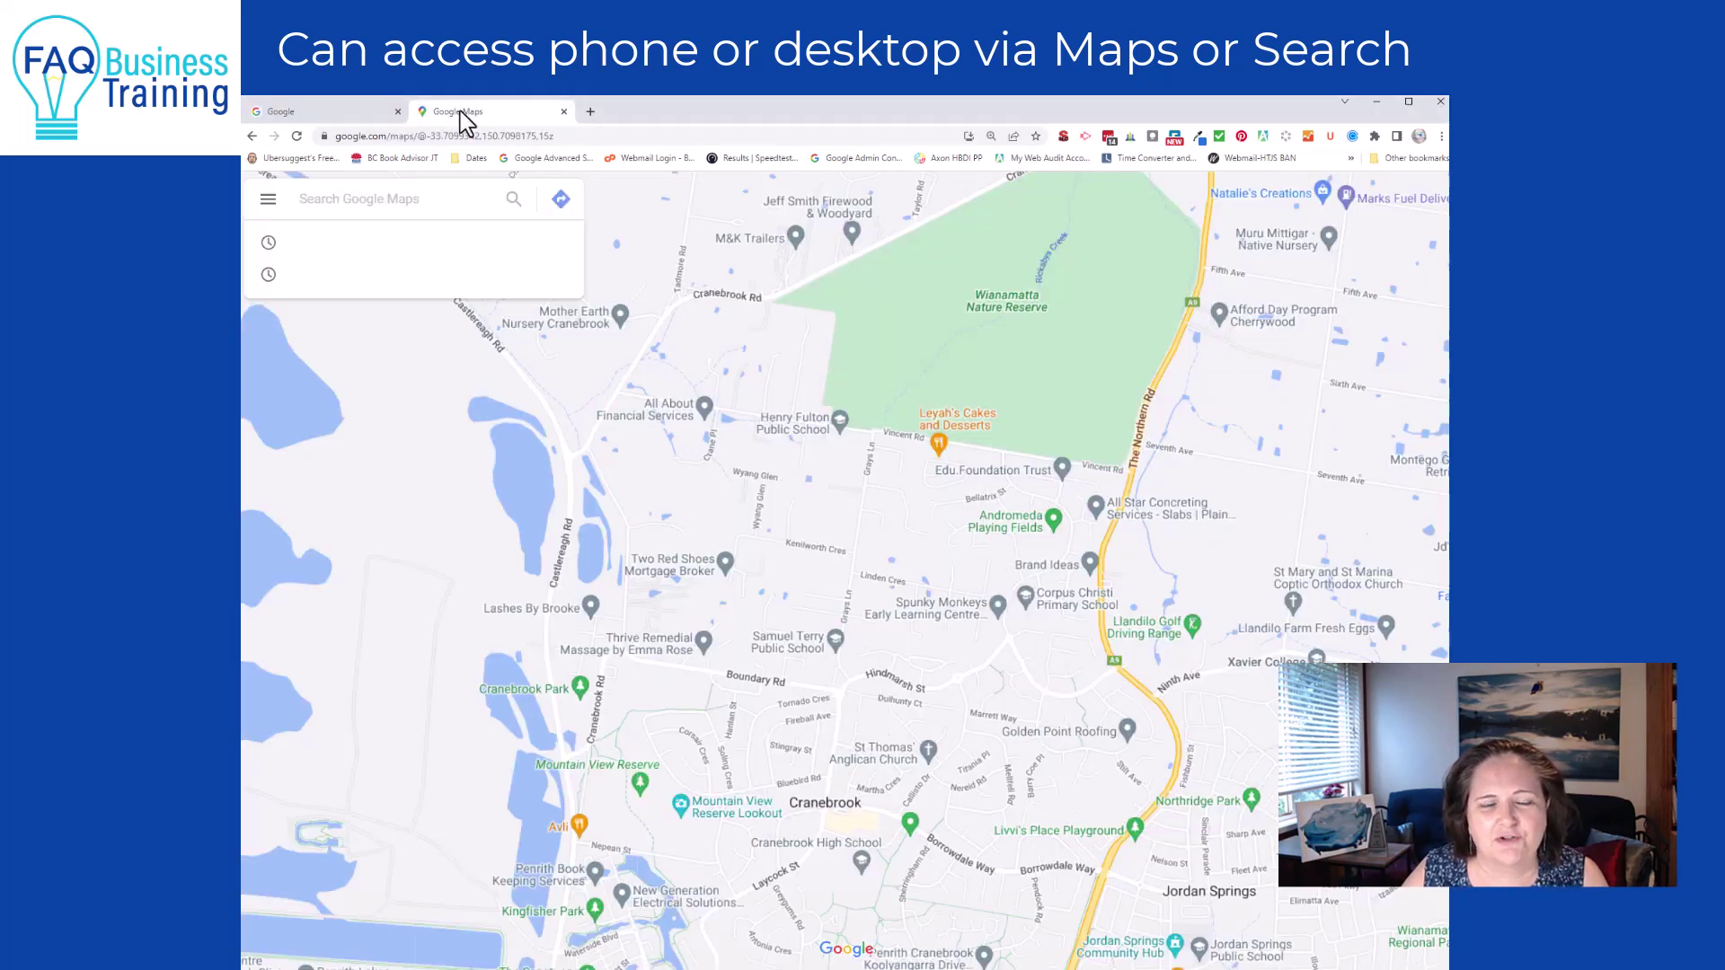
pyautogui.click(349, 117)
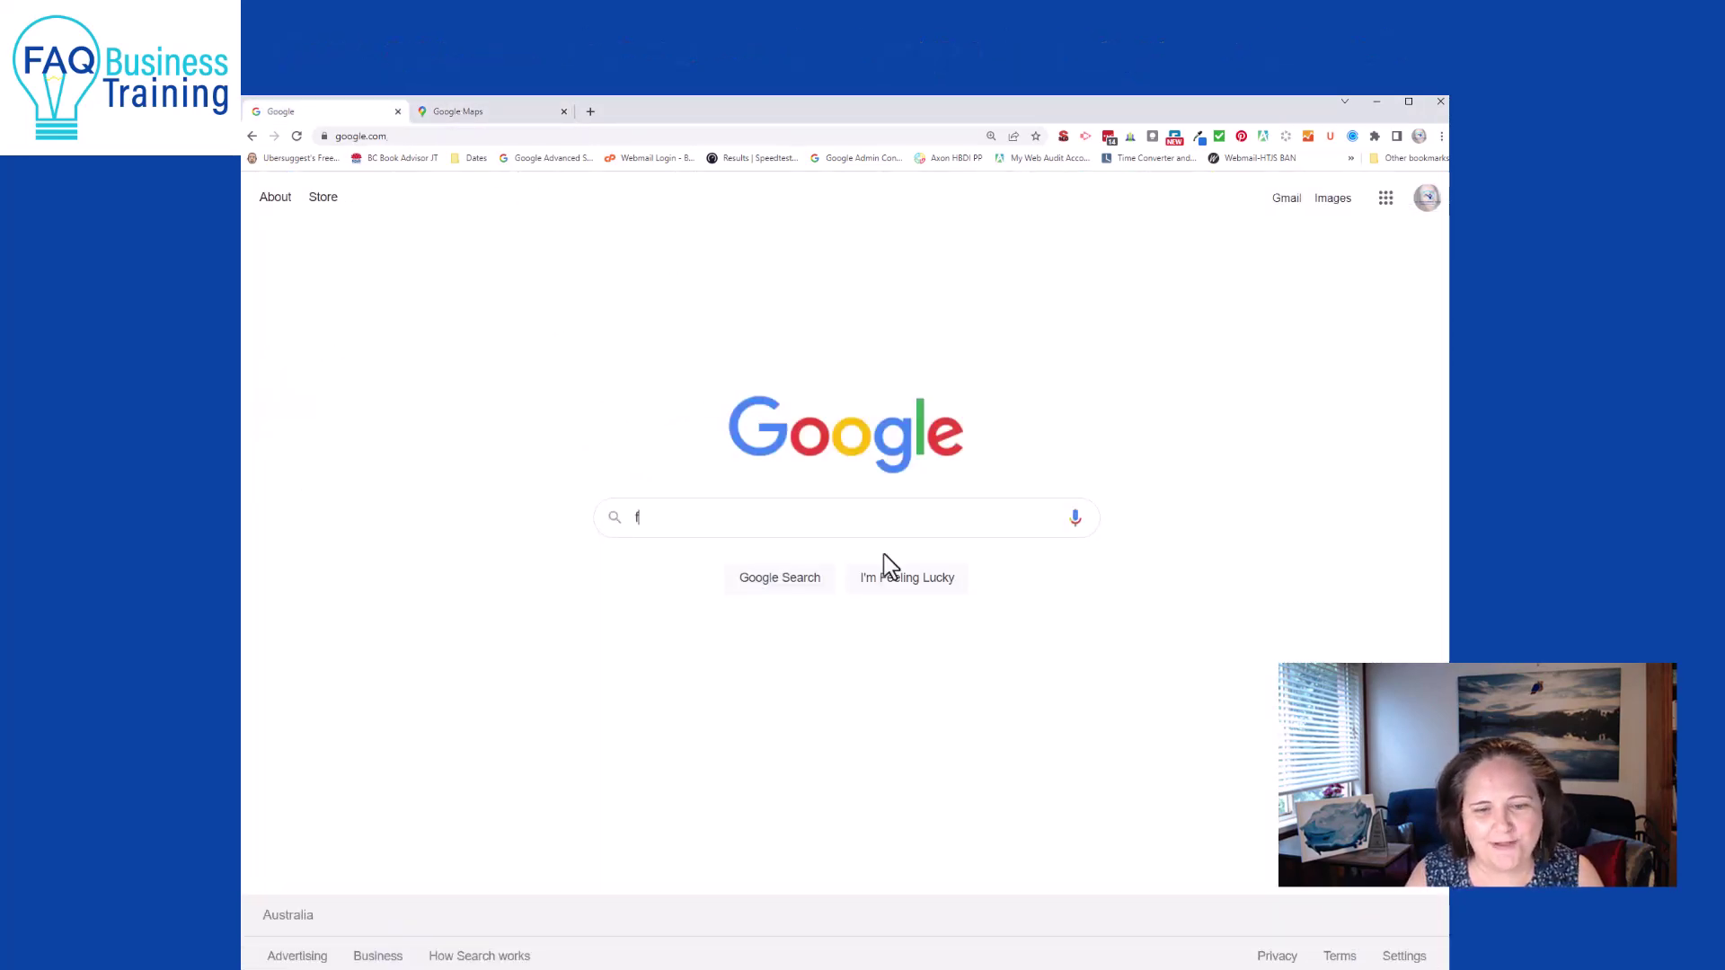
pyautogui.write('faq business training')
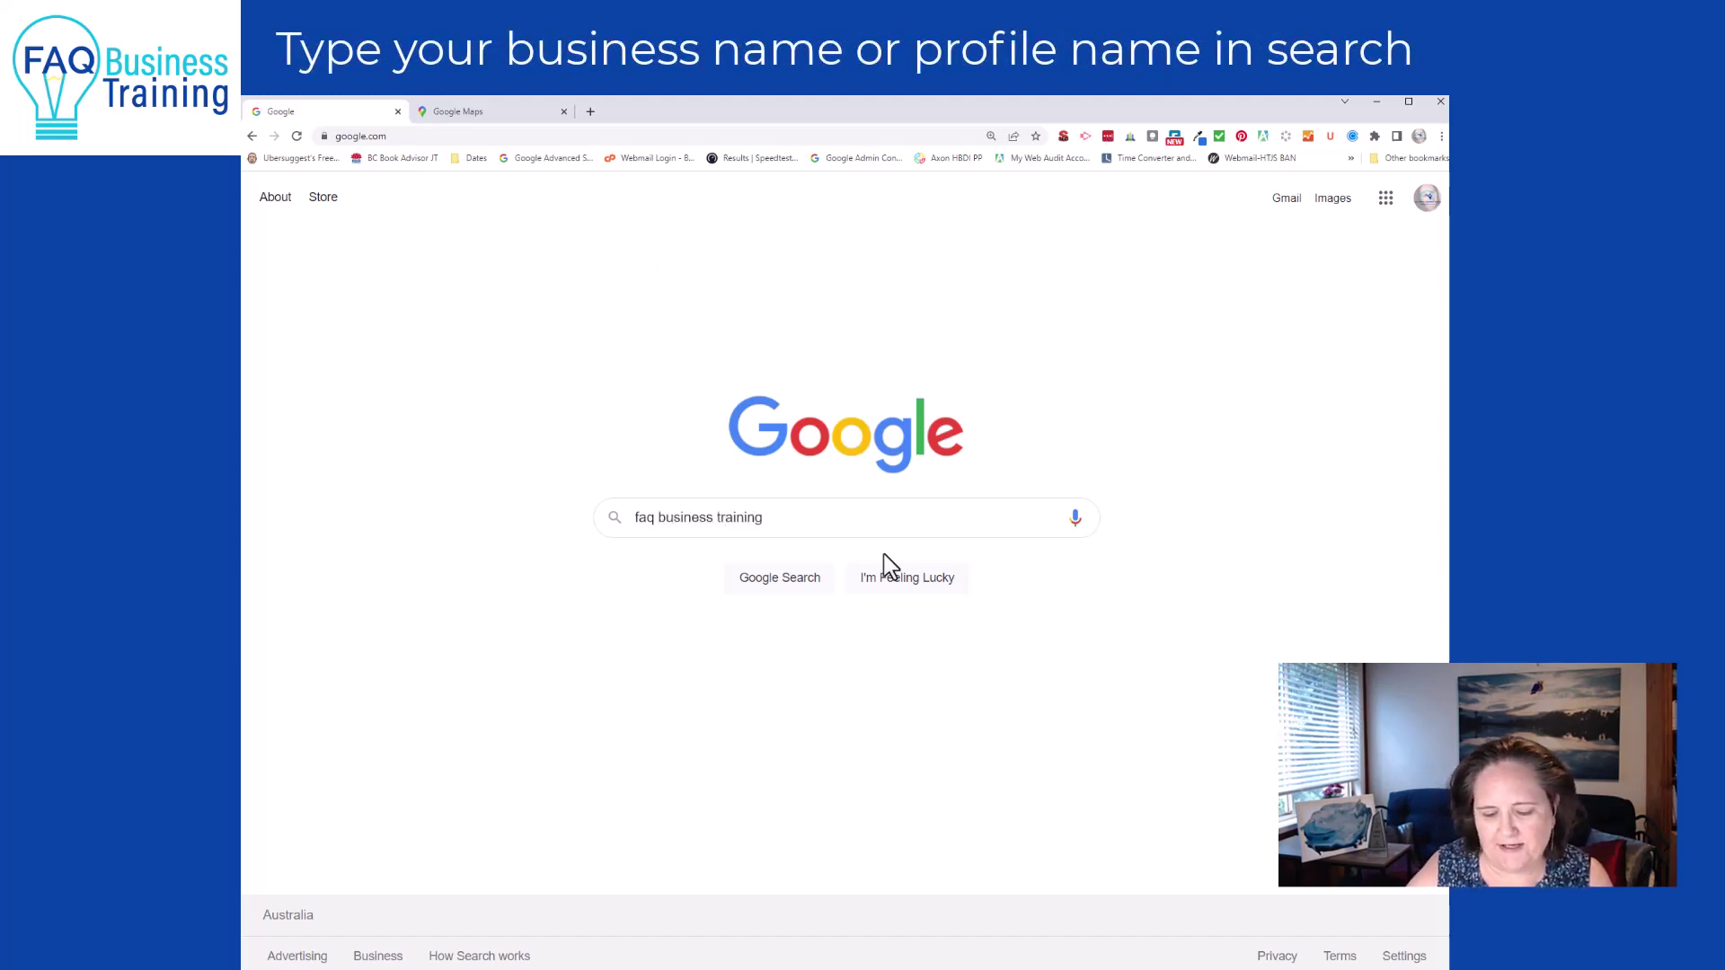
pyautogui.press('Return')
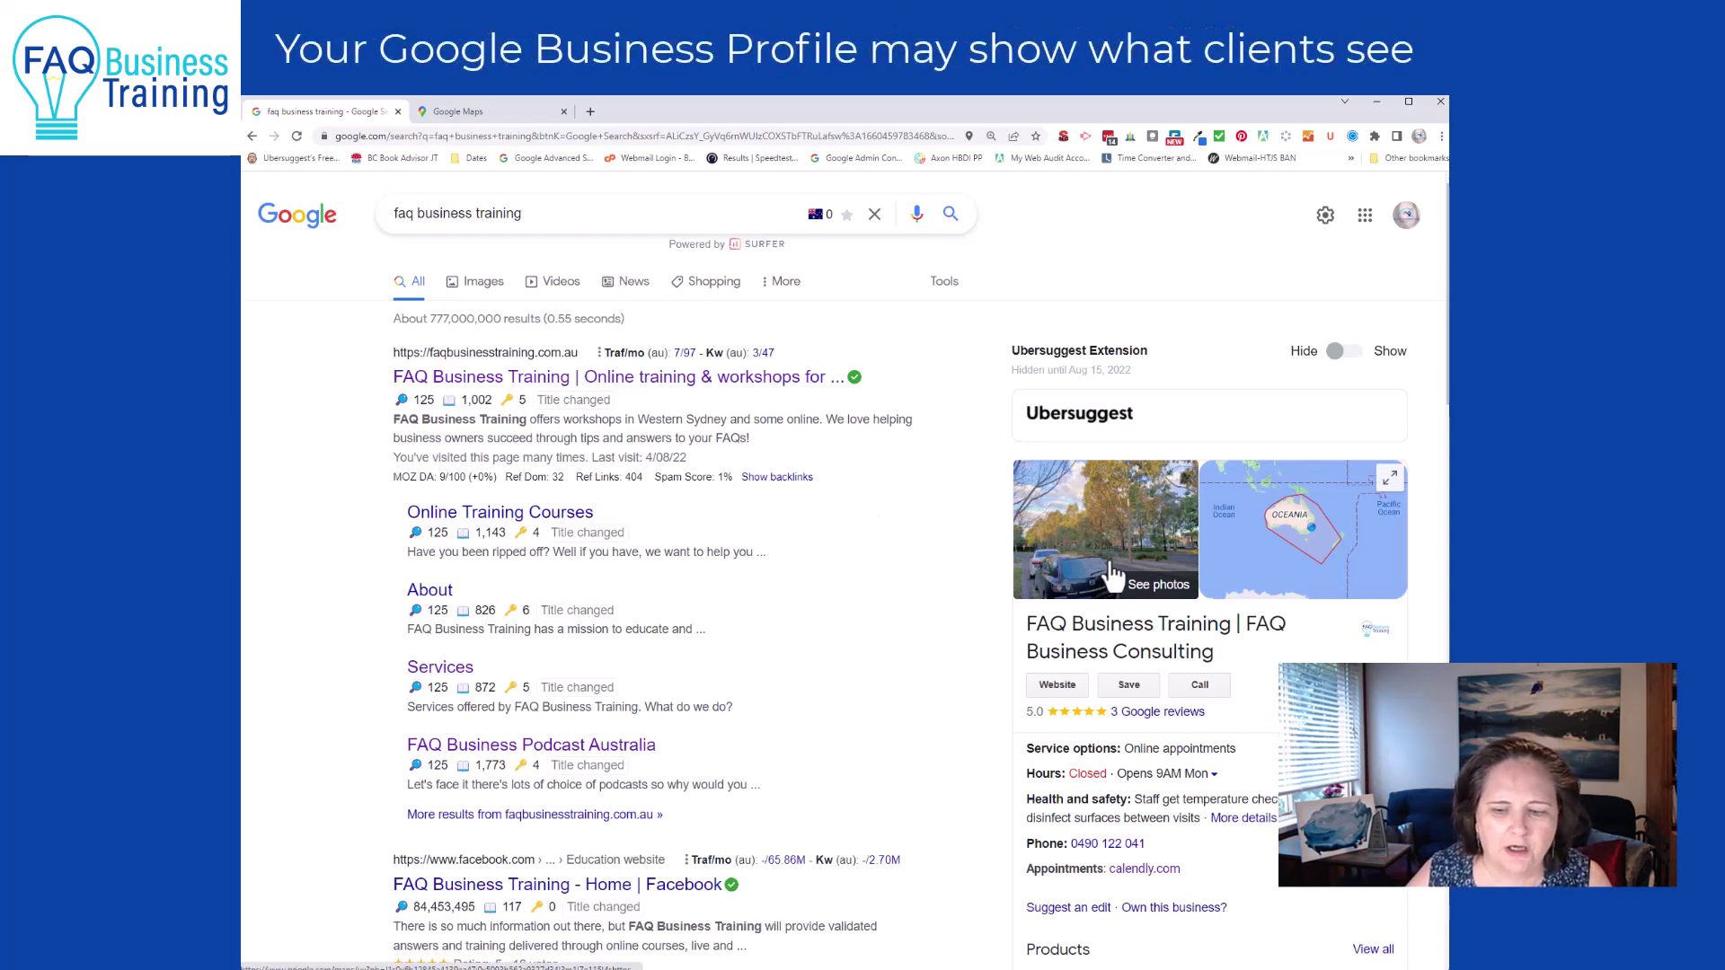
pyautogui.scroll(-3, 1166, 580)
pyautogui.scroll(3, 1233, 455)
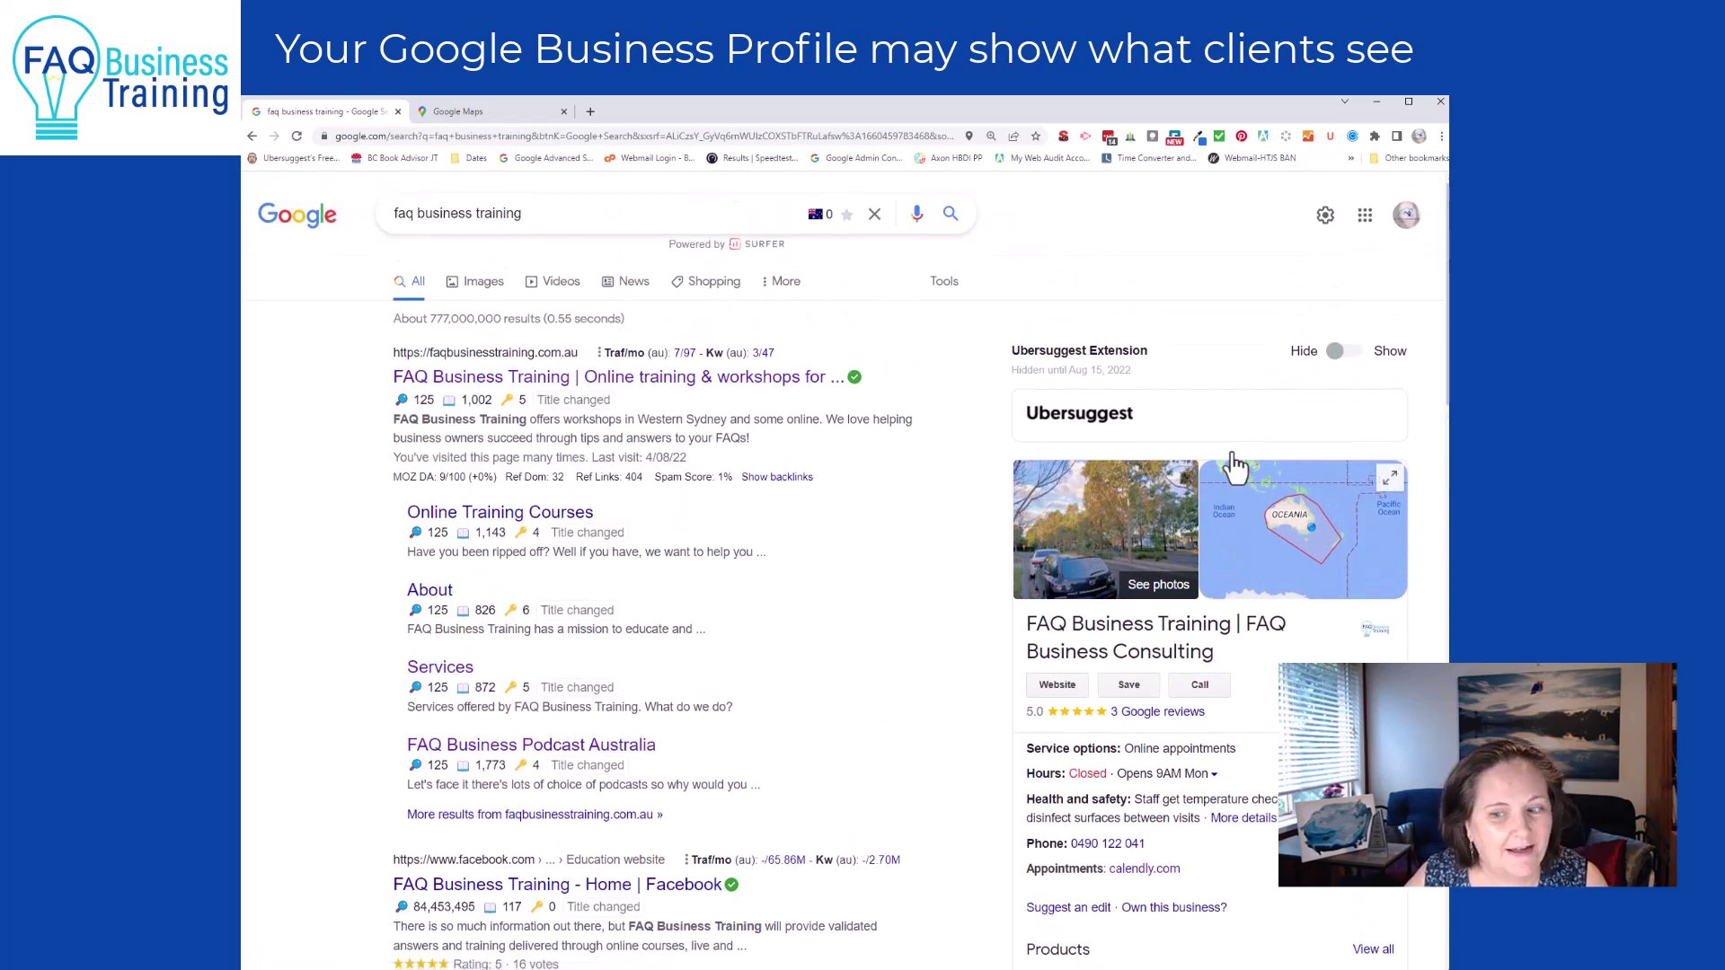
pyautogui.scroll(-3, 1230, 454)
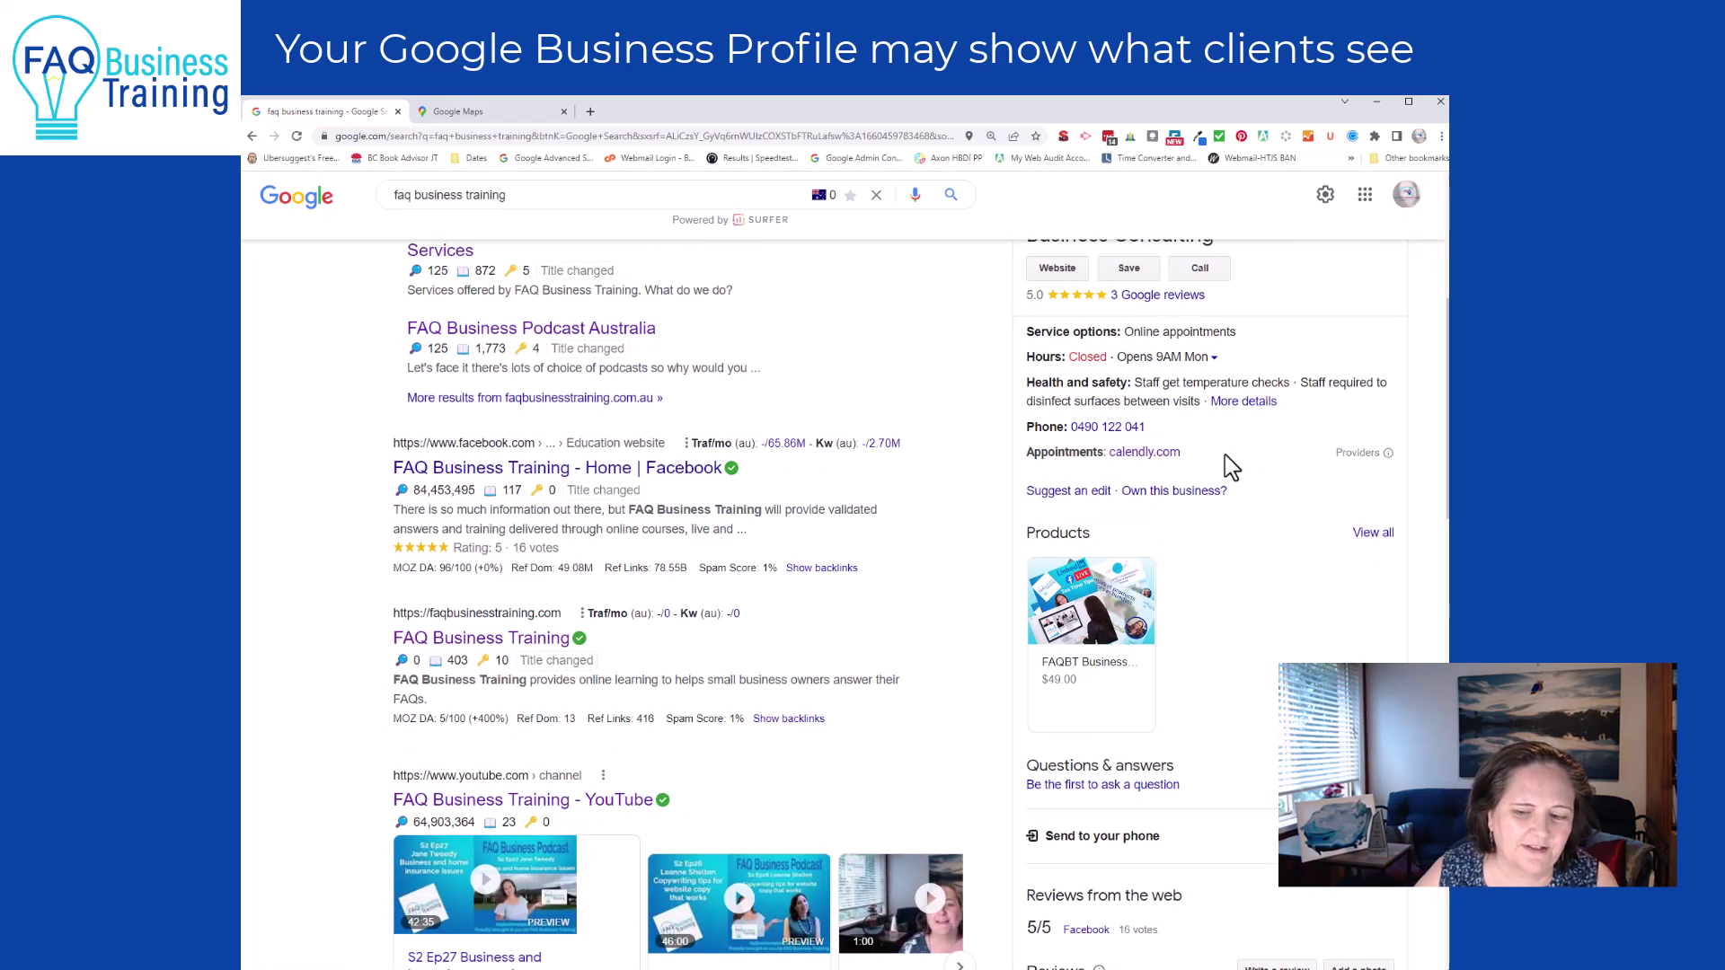
pyautogui.scroll(3, 1225, 455)
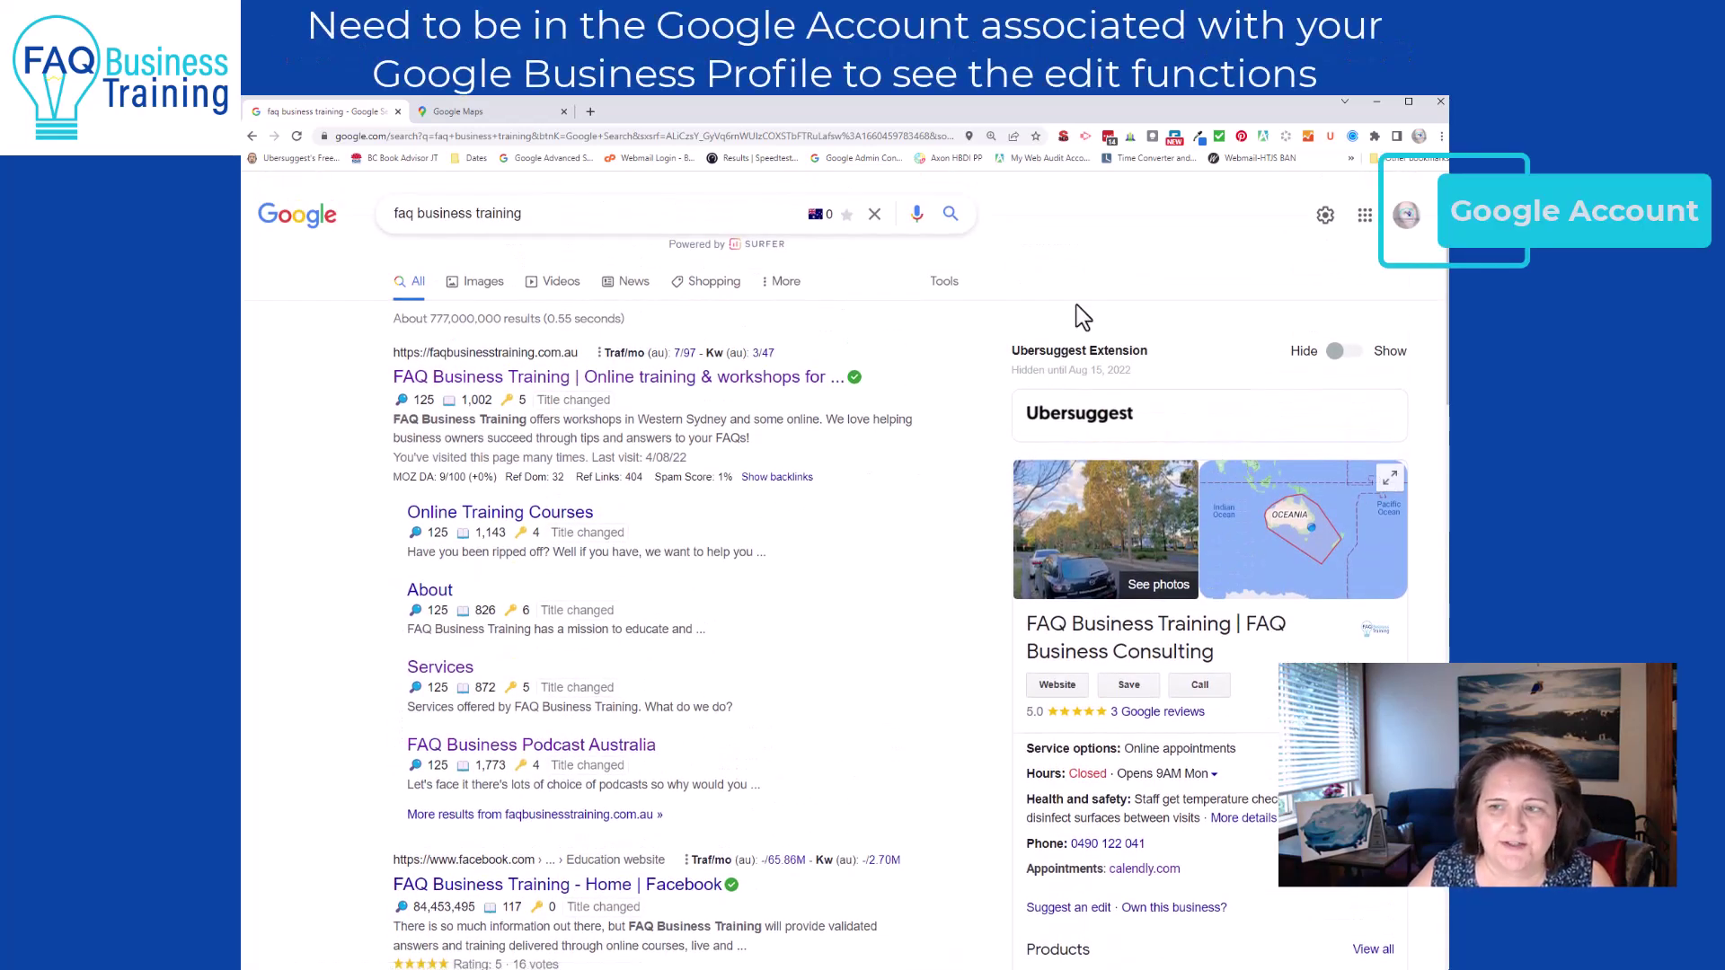
# - Switch to the Google account that manages the business profile and search for "faq business training" again
pyautogui.click(1406, 223)
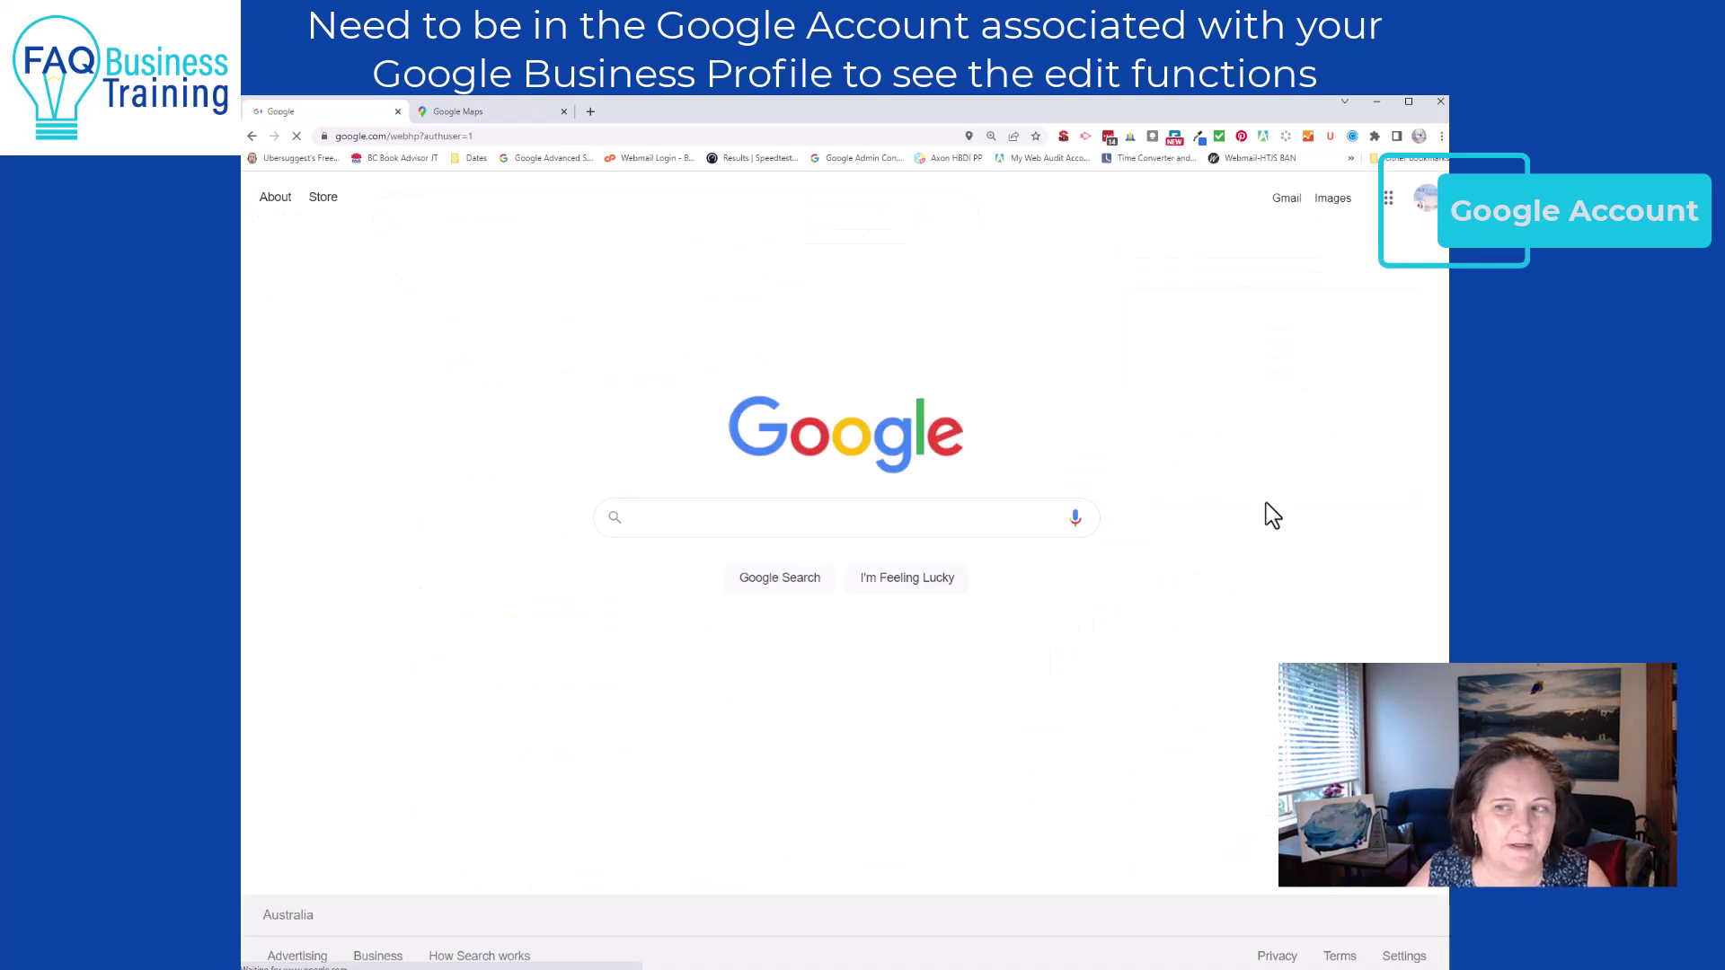
pyautogui.click(765, 528)
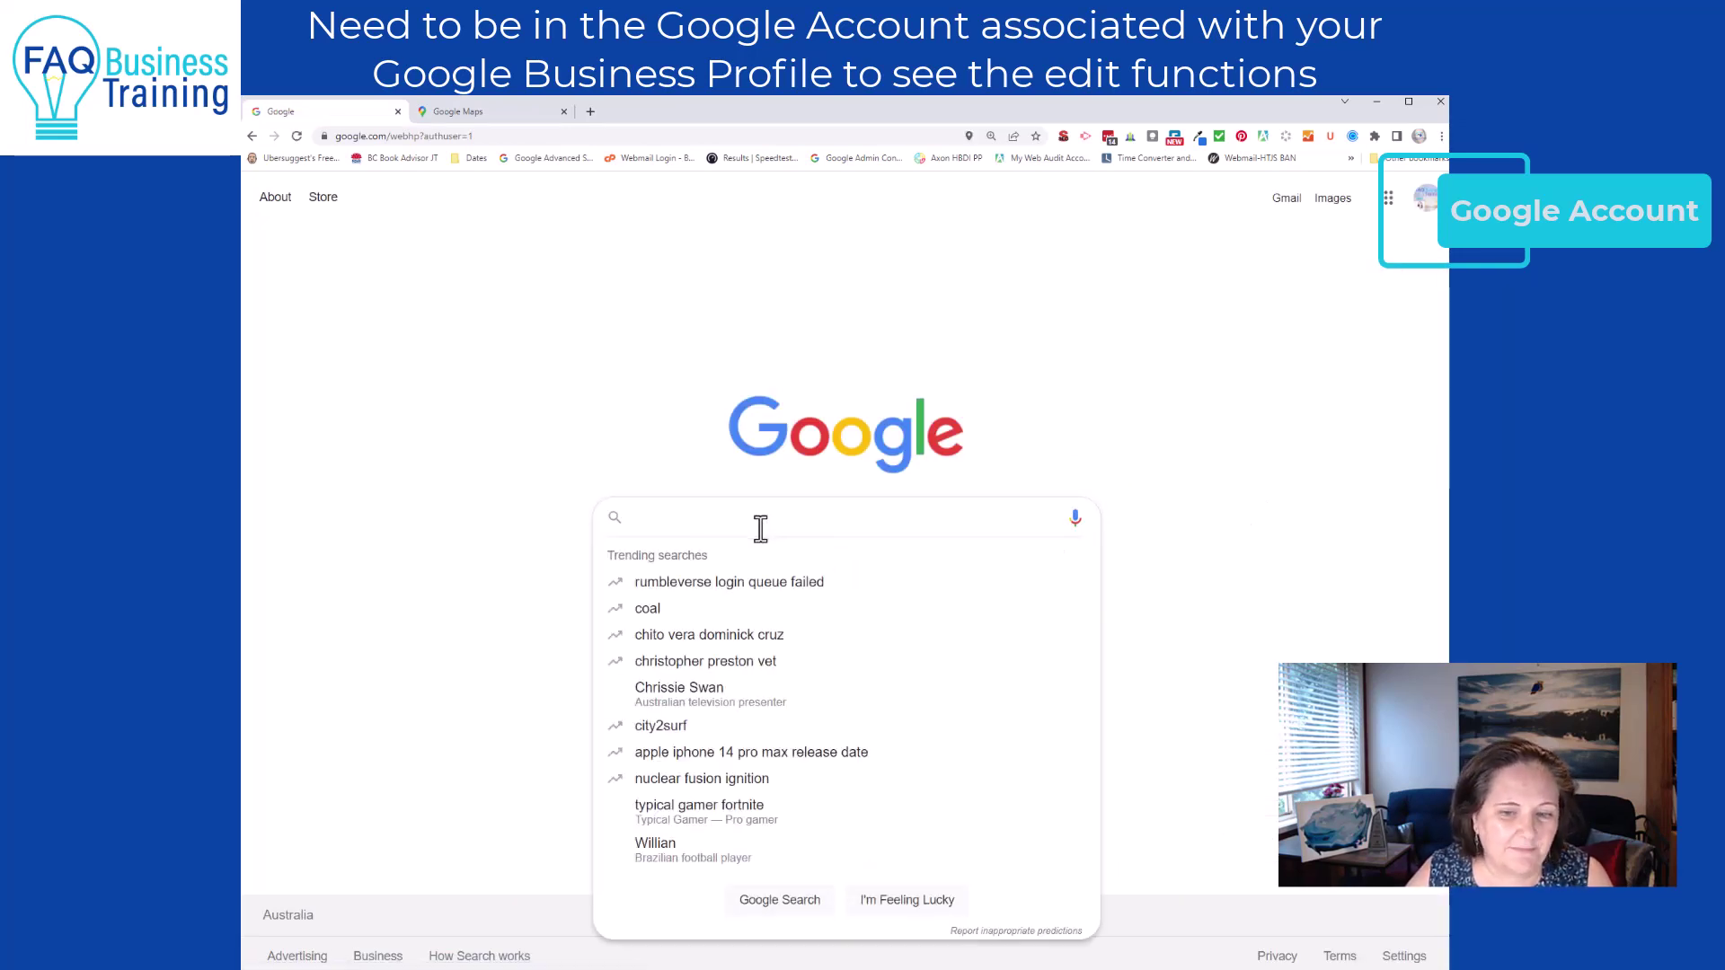
pyautogui.write('faq business ')
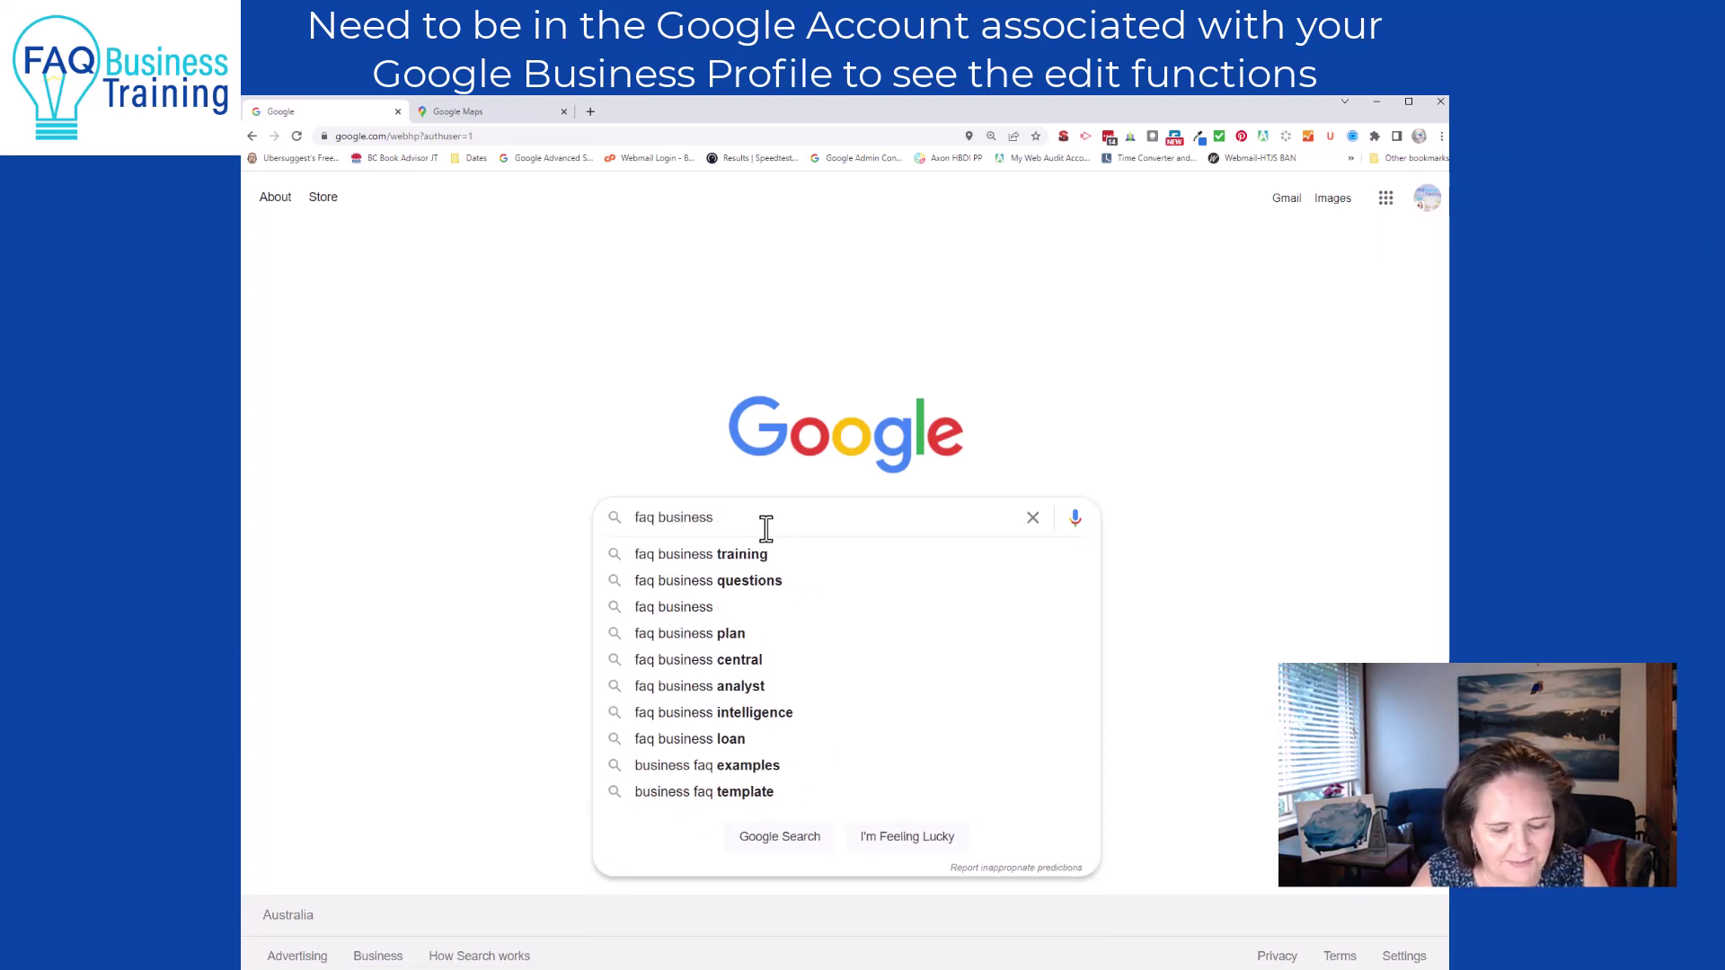
pyautogui.write('training')
pyautogui.press('Return')
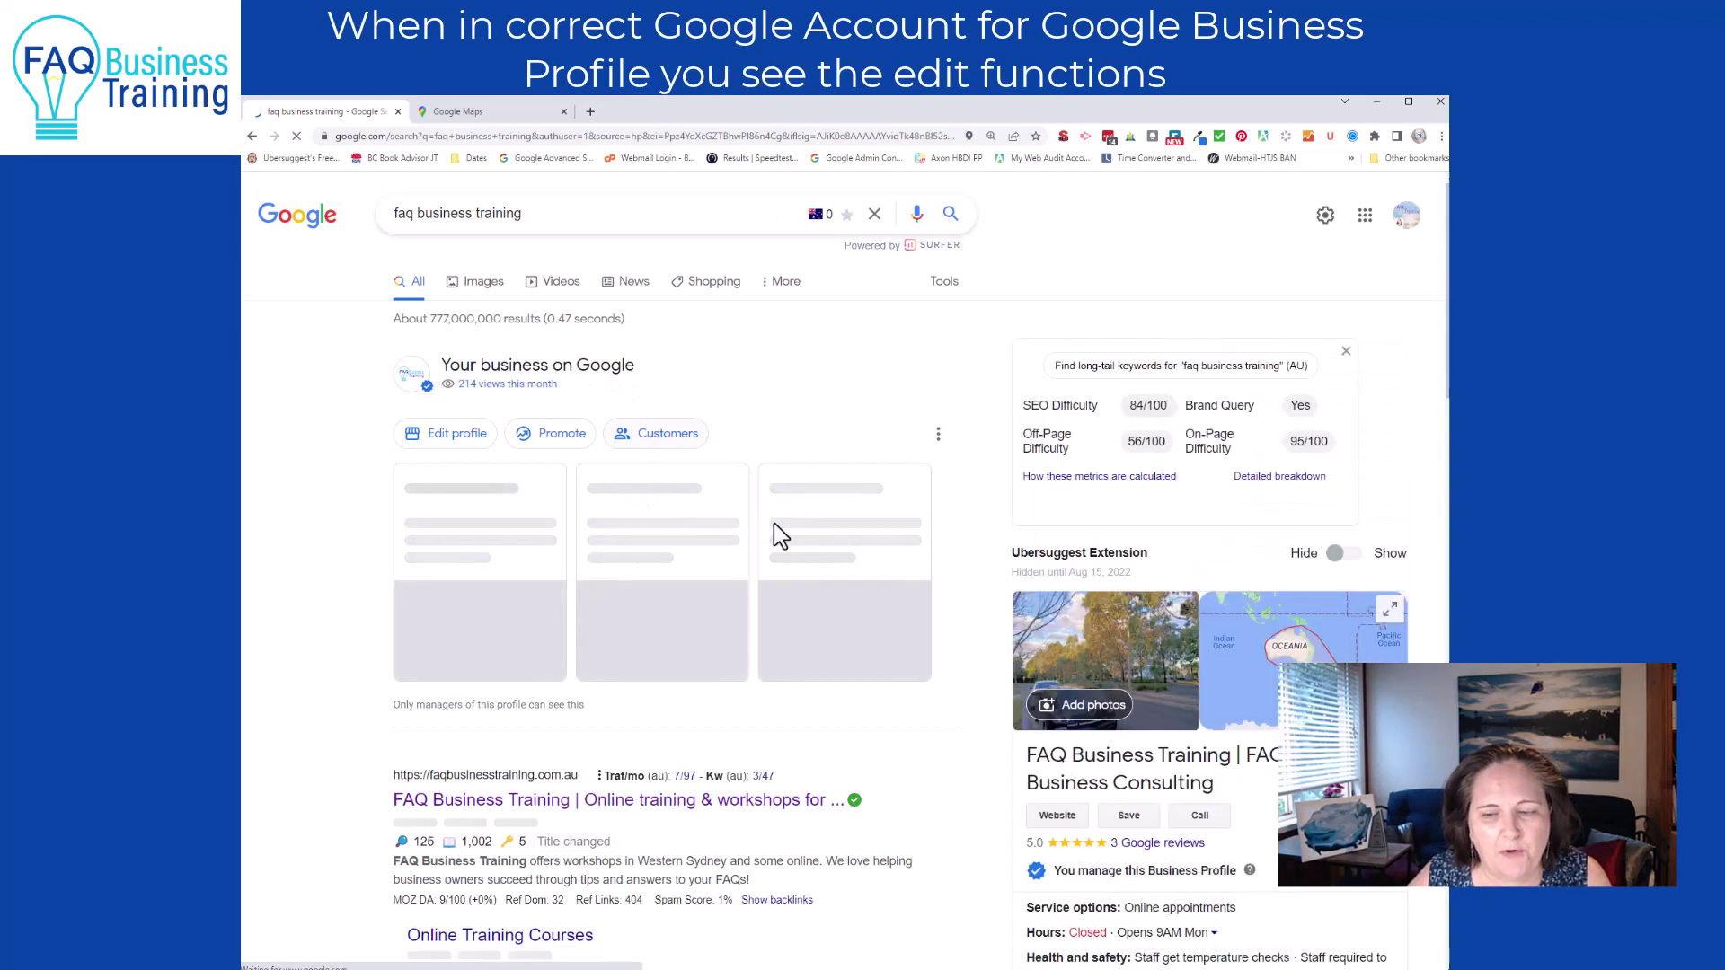
# - Dismiss the keyword metrics box and look through the managed profile's knowledge panel down to its Products section
pyautogui.click(1346, 353)
pyautogui.scroll(-2, 1295, 369)
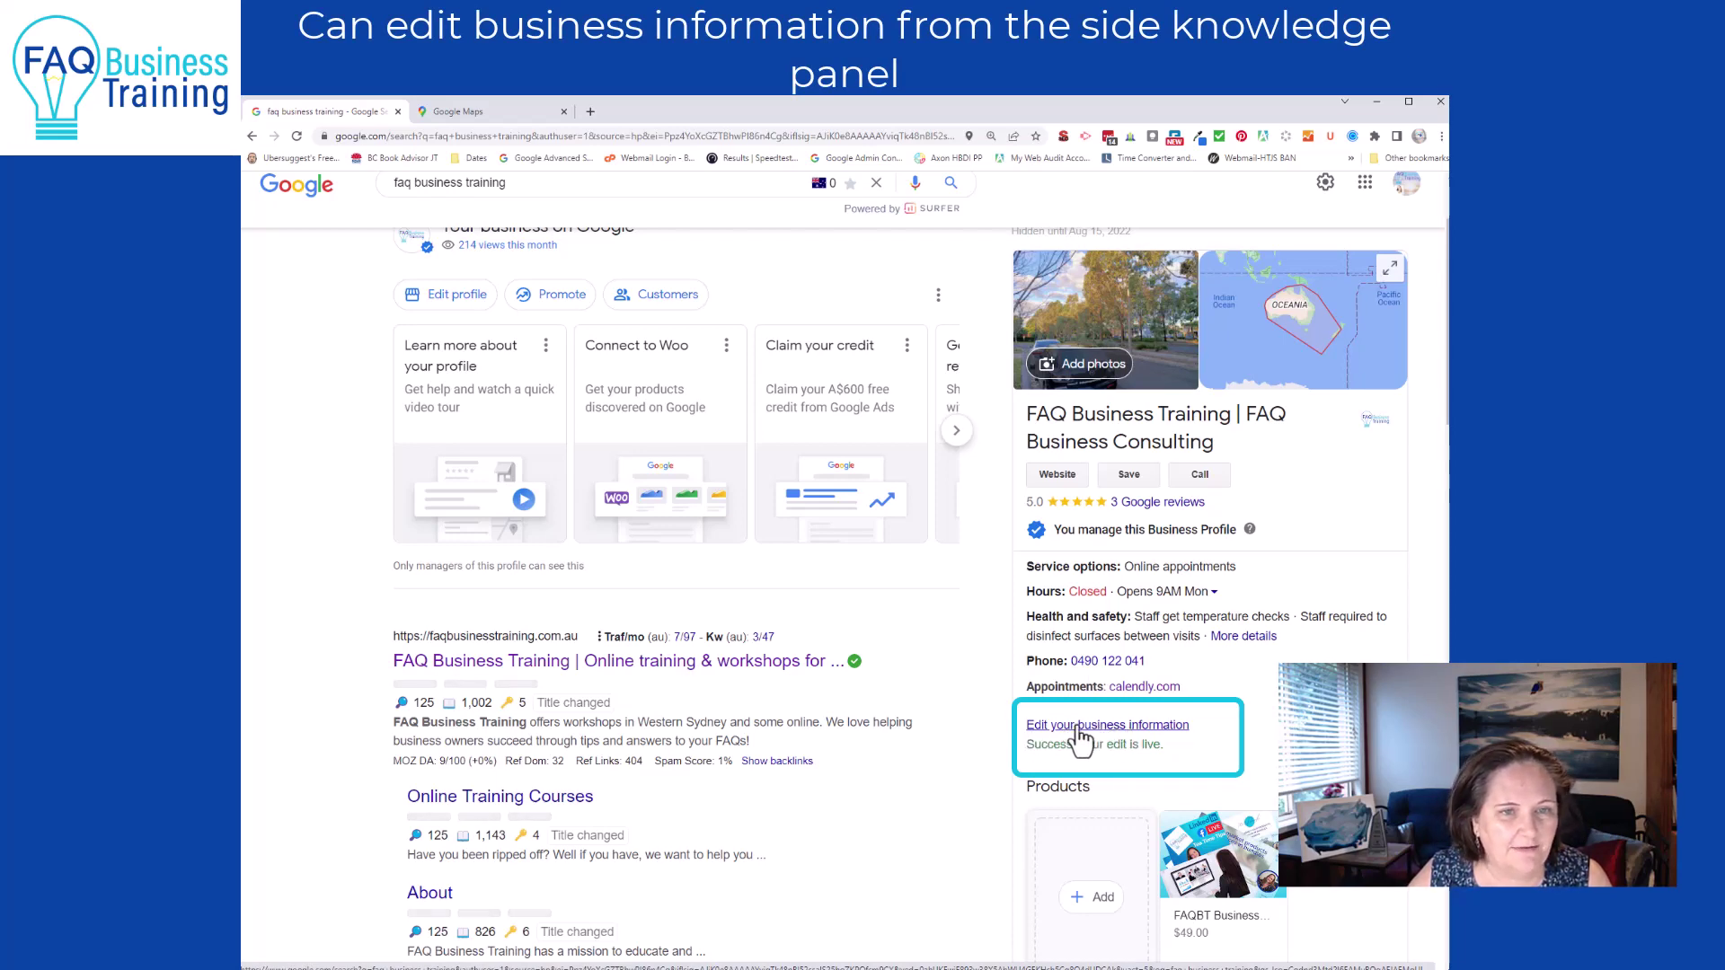
pyautogui.scroll(-2, 1148, 750)
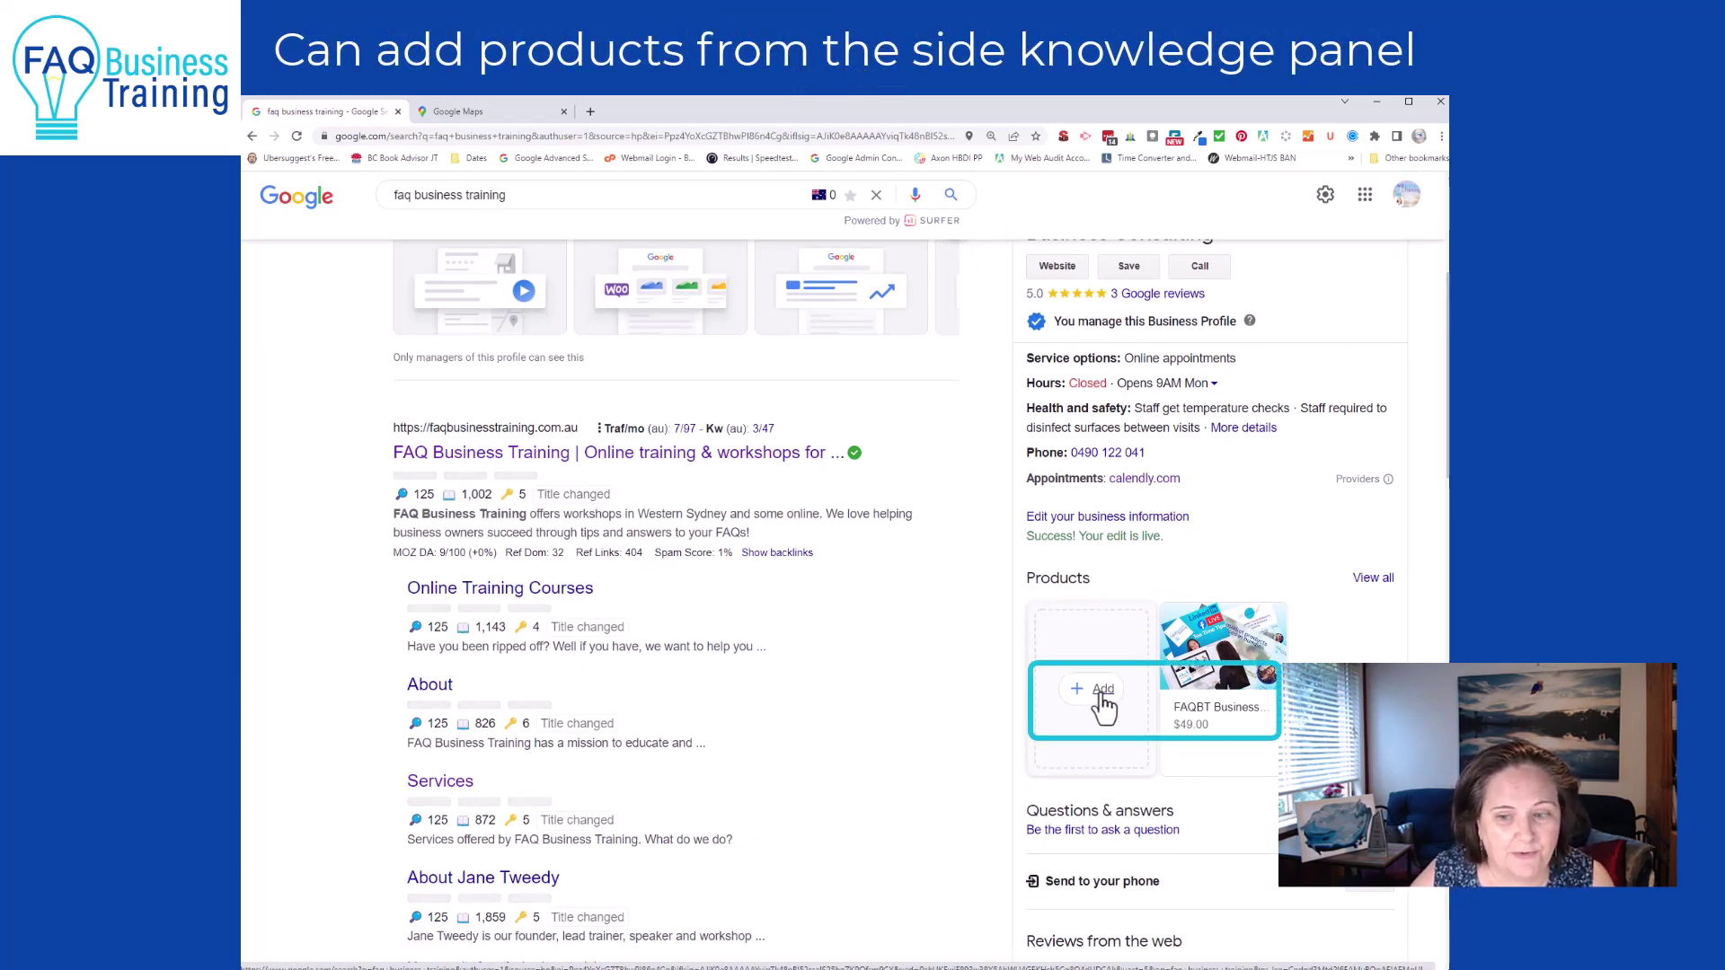
pyautogui.scroll(-3, 1105, 696)
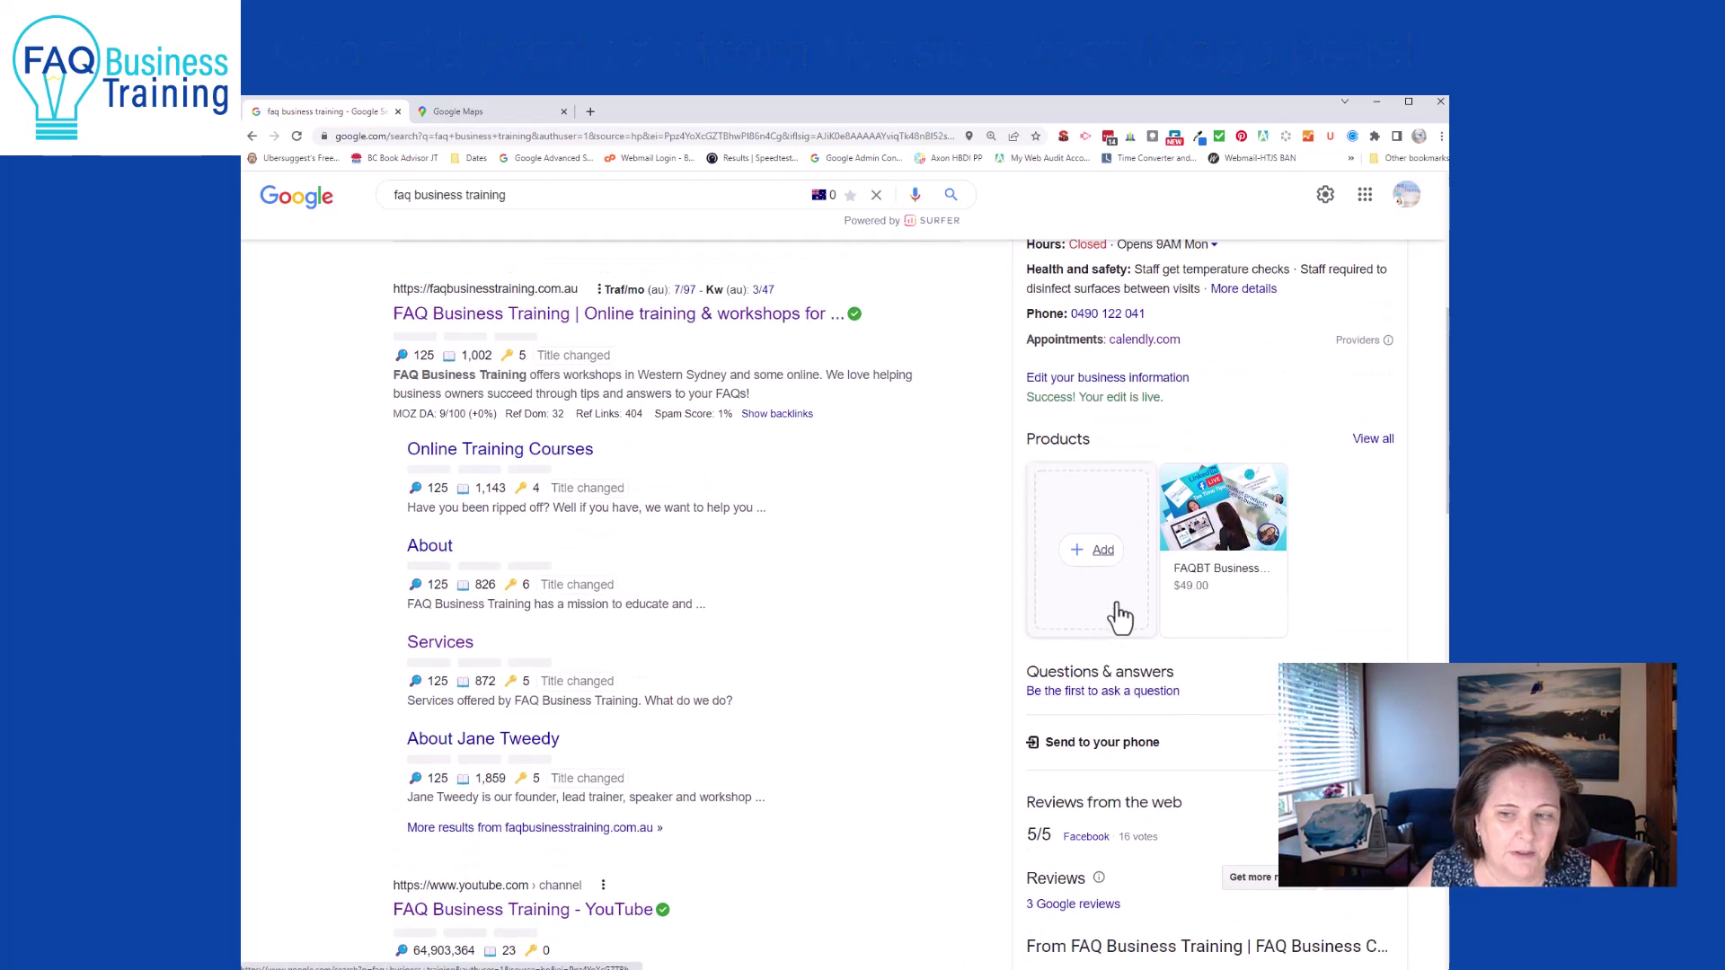
# - Open the blank form for adding a product to the profile and close it without publishing
pyautogui.click(1098, 552)
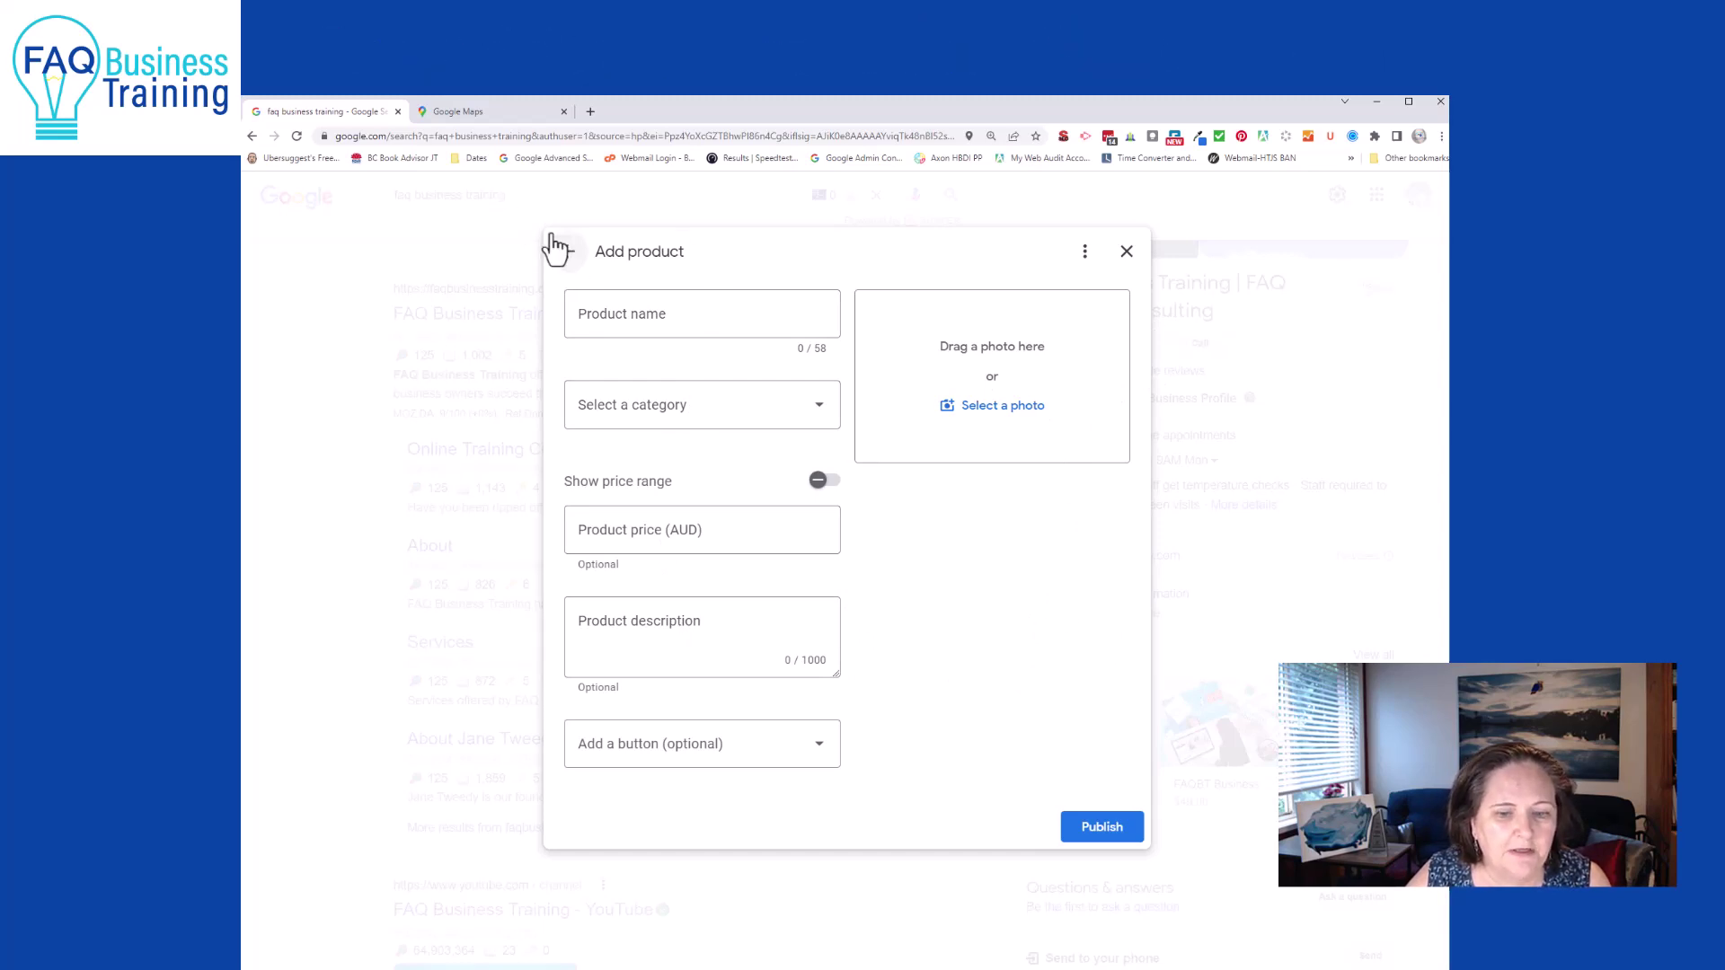
pyautogui.click(1125, 251)
pyautogui.scroll(4, 1193, 574)
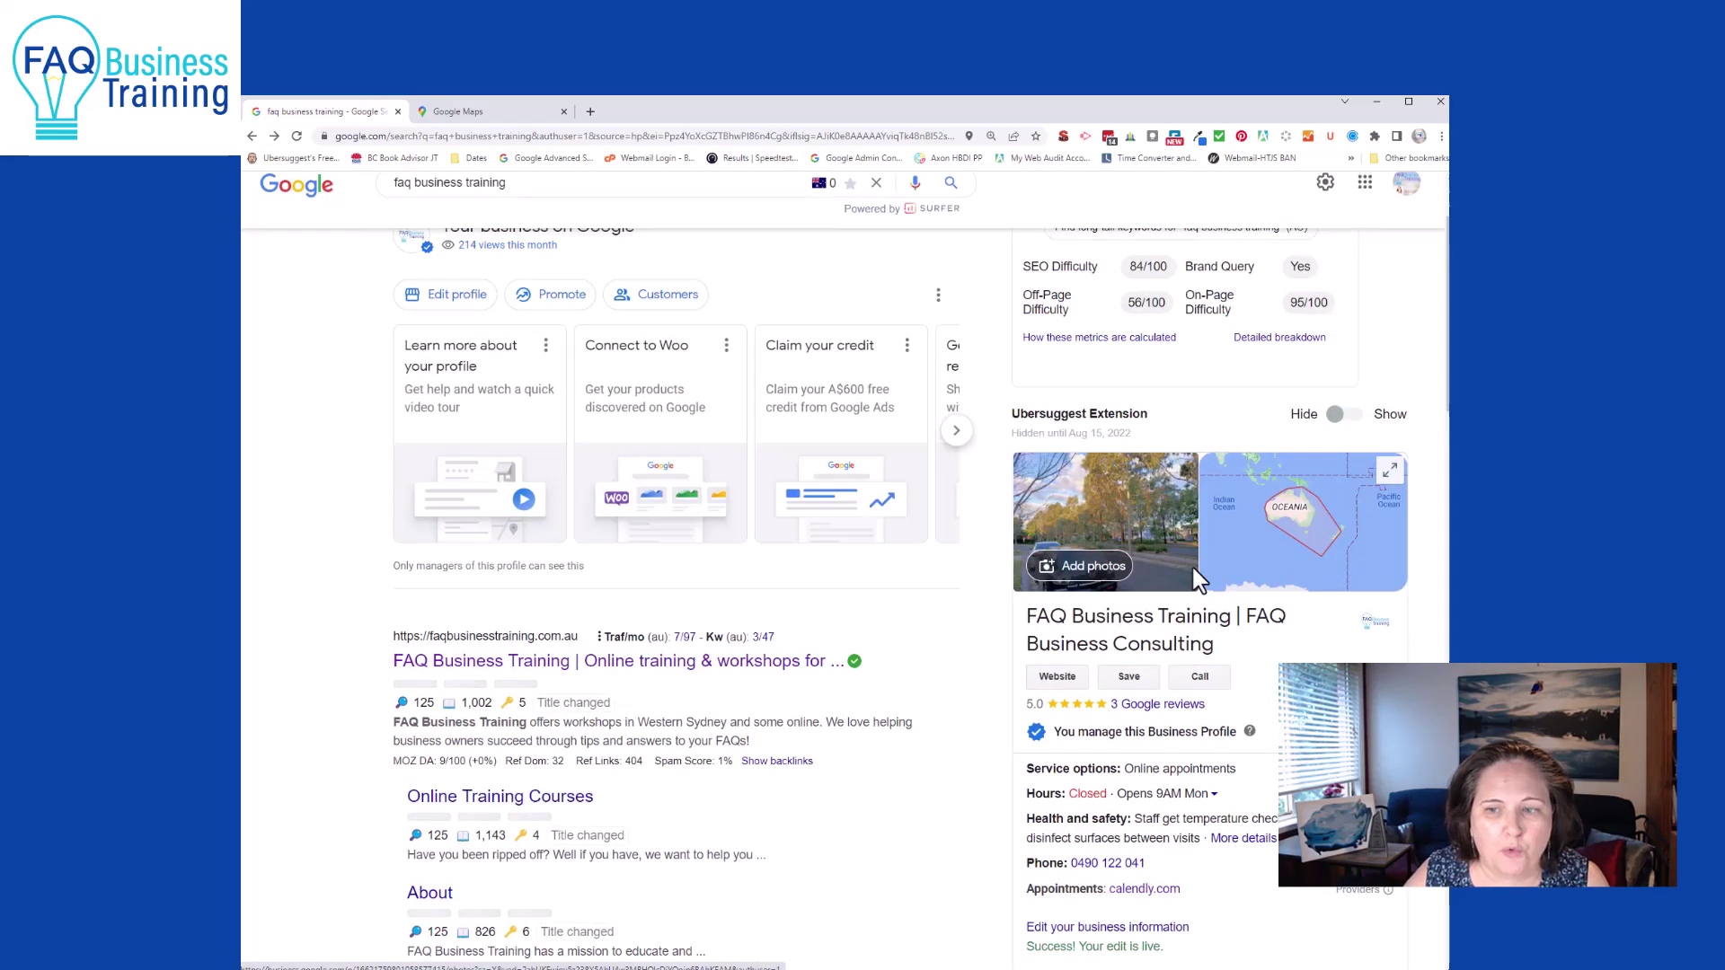
# - Open the profile's editable business information and examine it from the About details through the opening hours and More attributes
pyautogui.scroll(-2, 1132, 673)
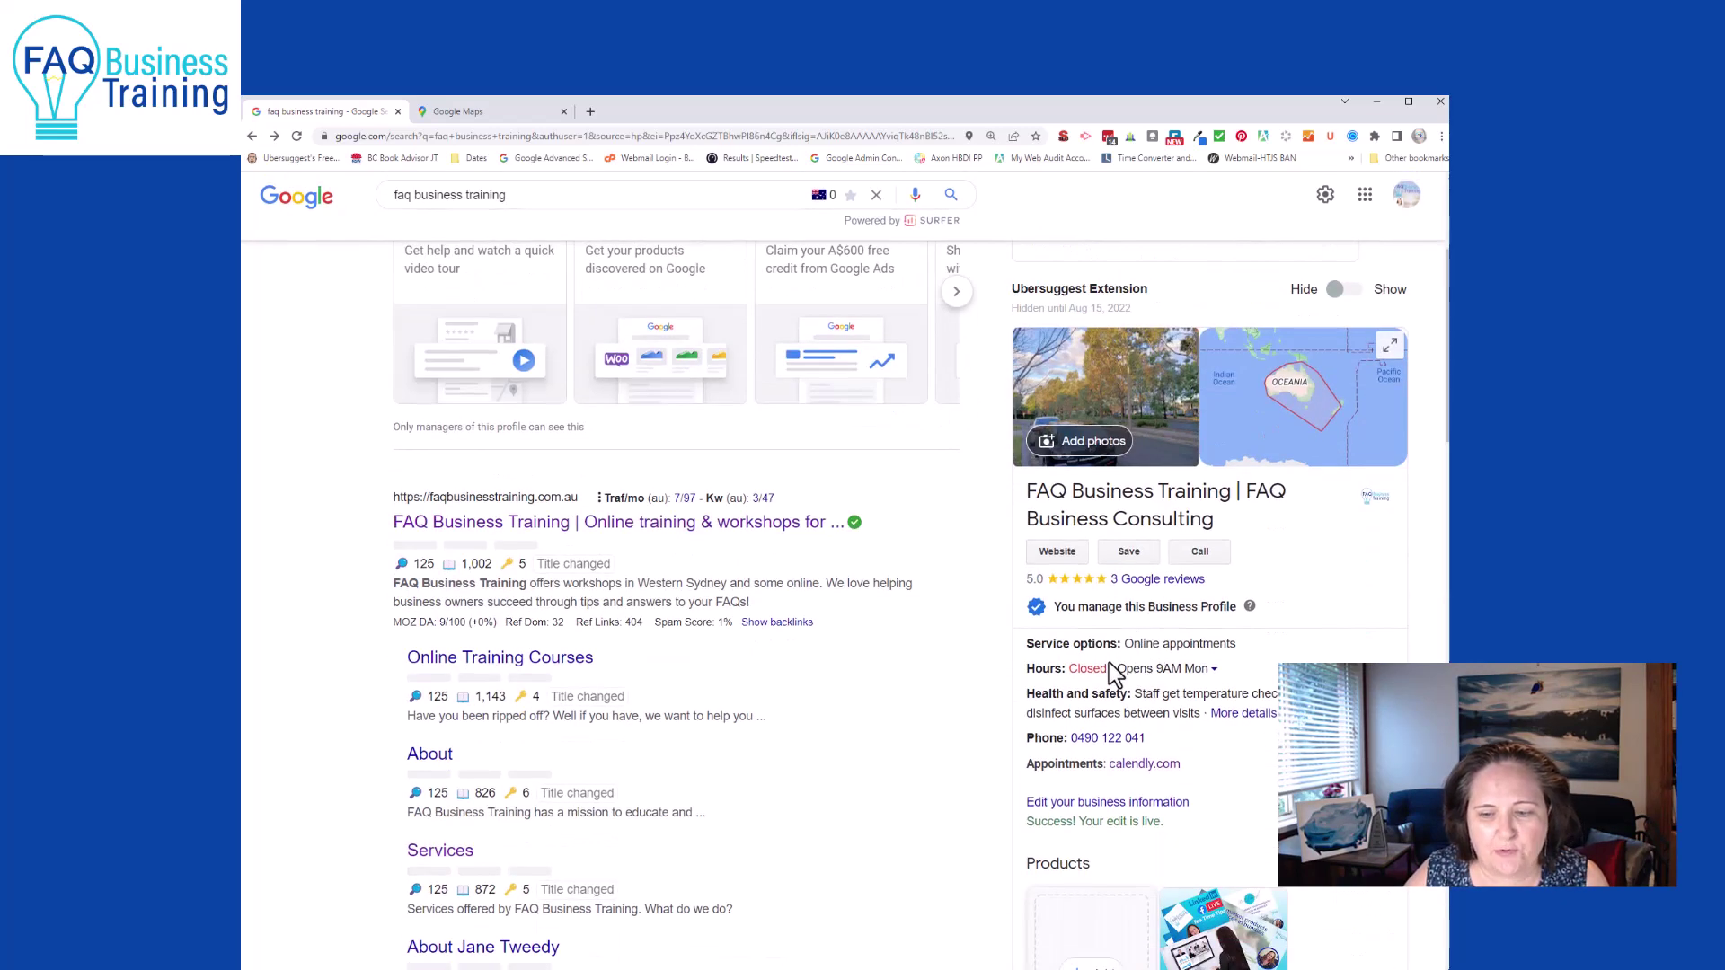
pyautogui.click(1099, 800)
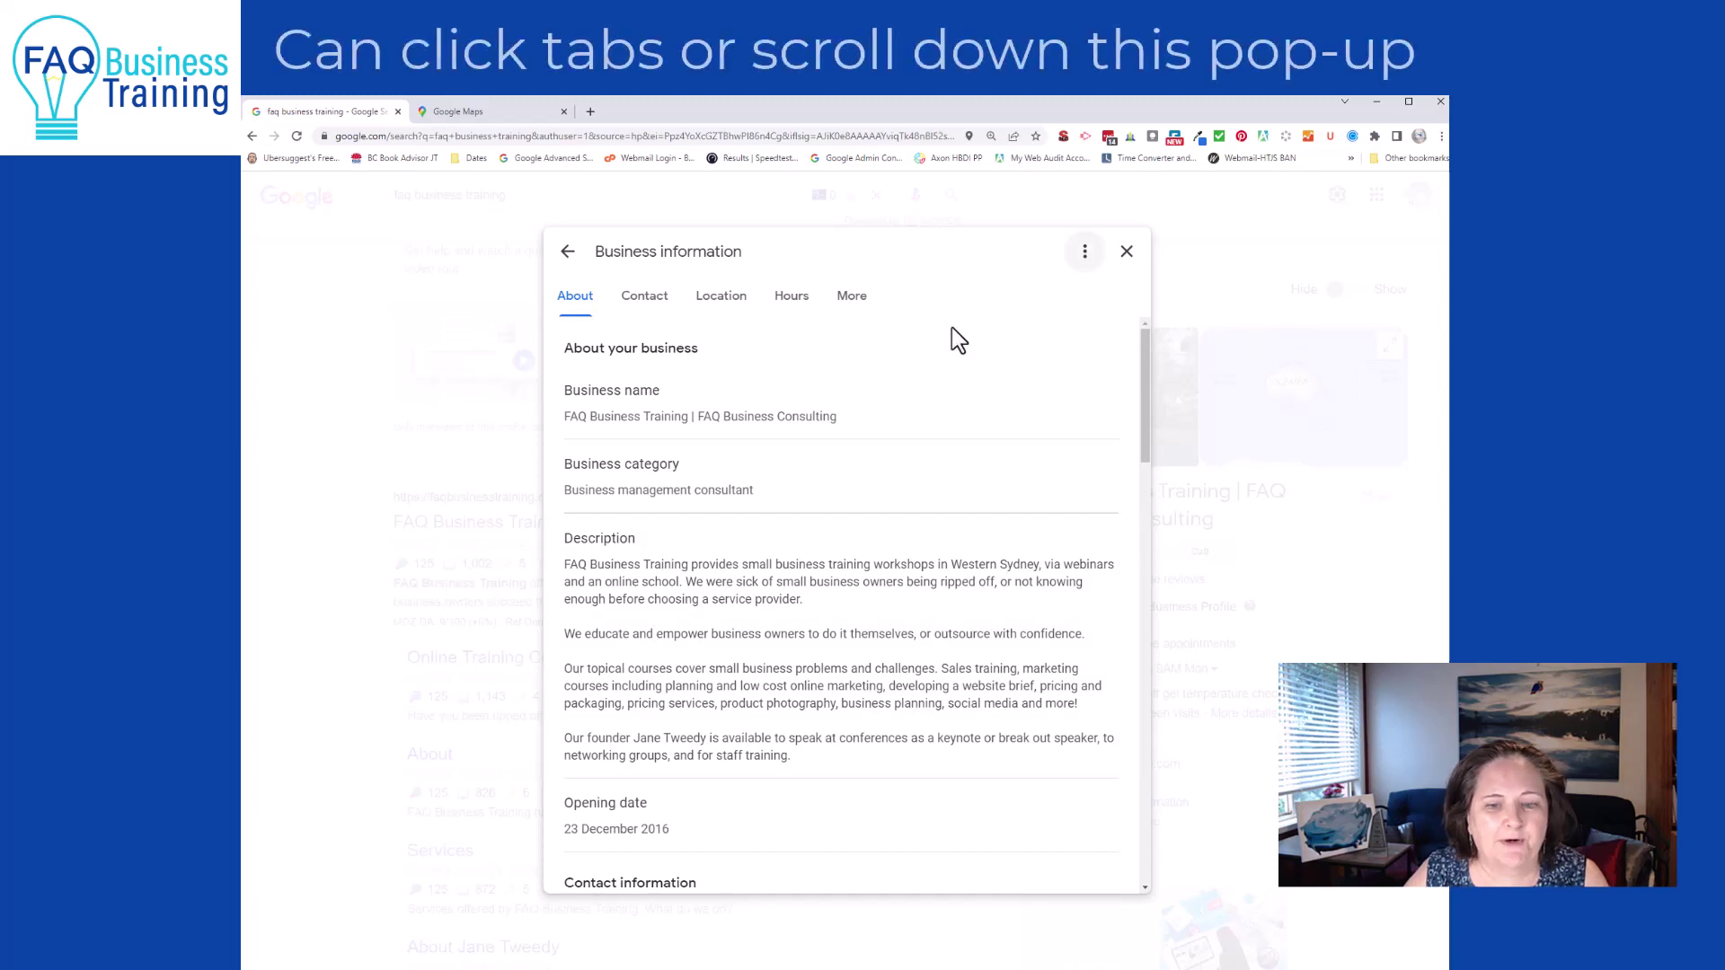
pyautogui.scroll(-7, 956, 454)
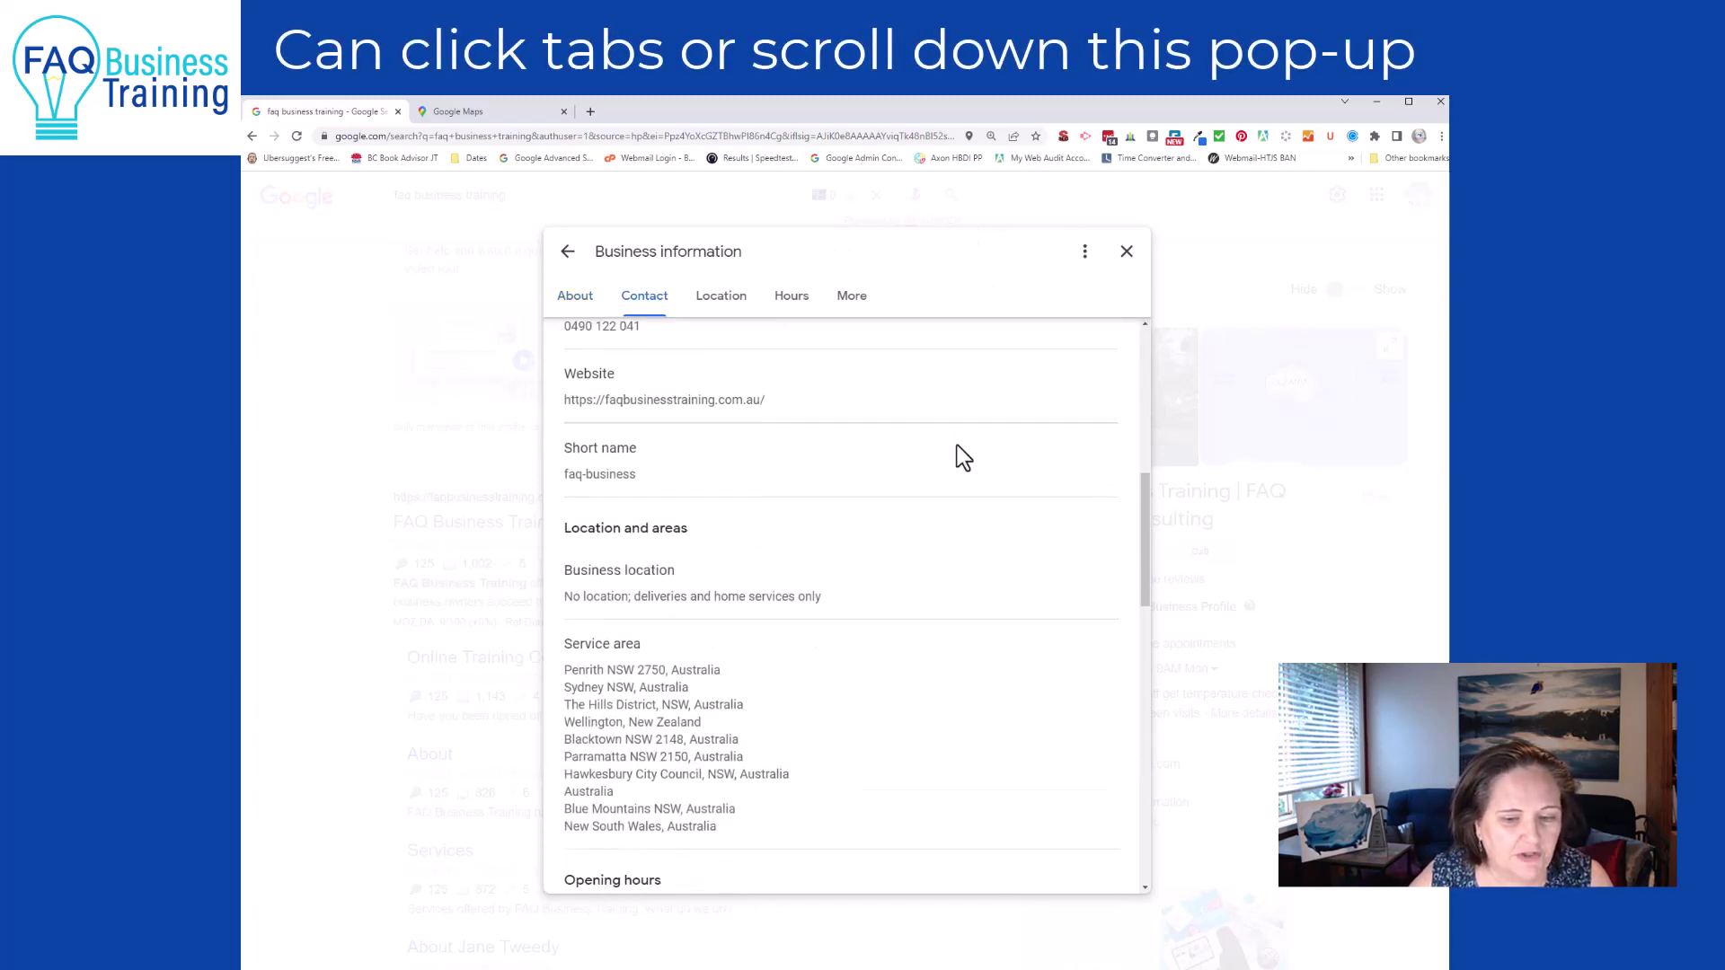
pyautogui.scroll(-2, 962, 460)
pyautogui.scroll(-10, 961, 468)
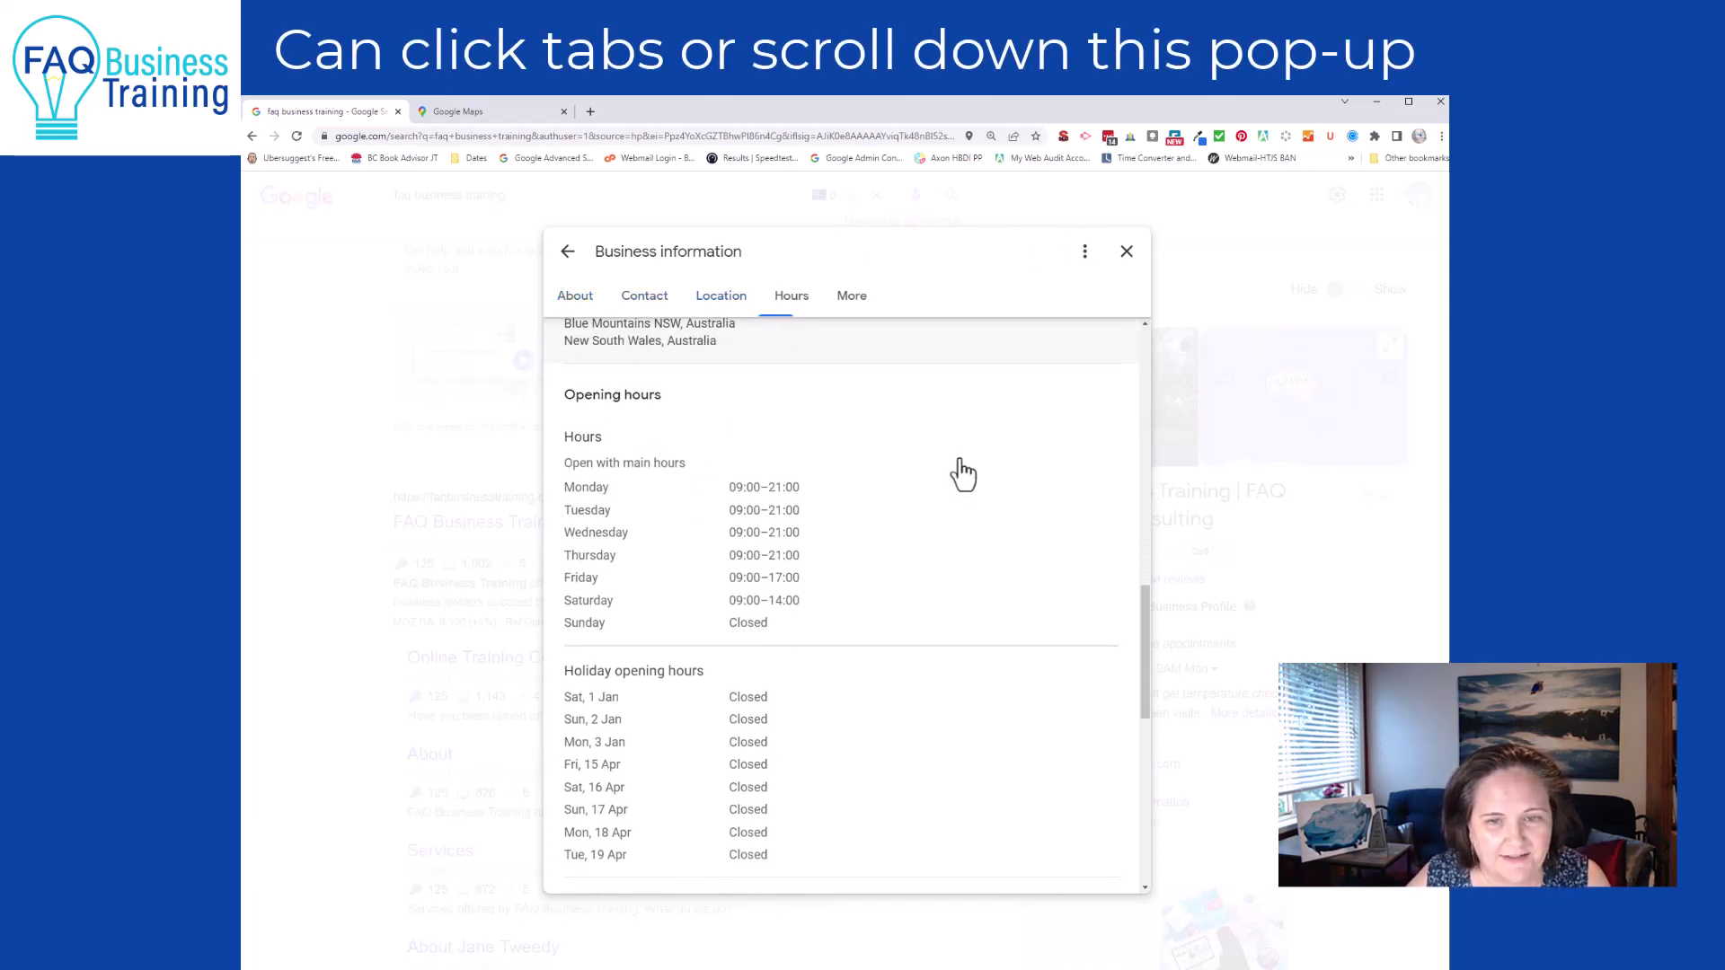
pyautogui.scroll(-1, 963, 477)
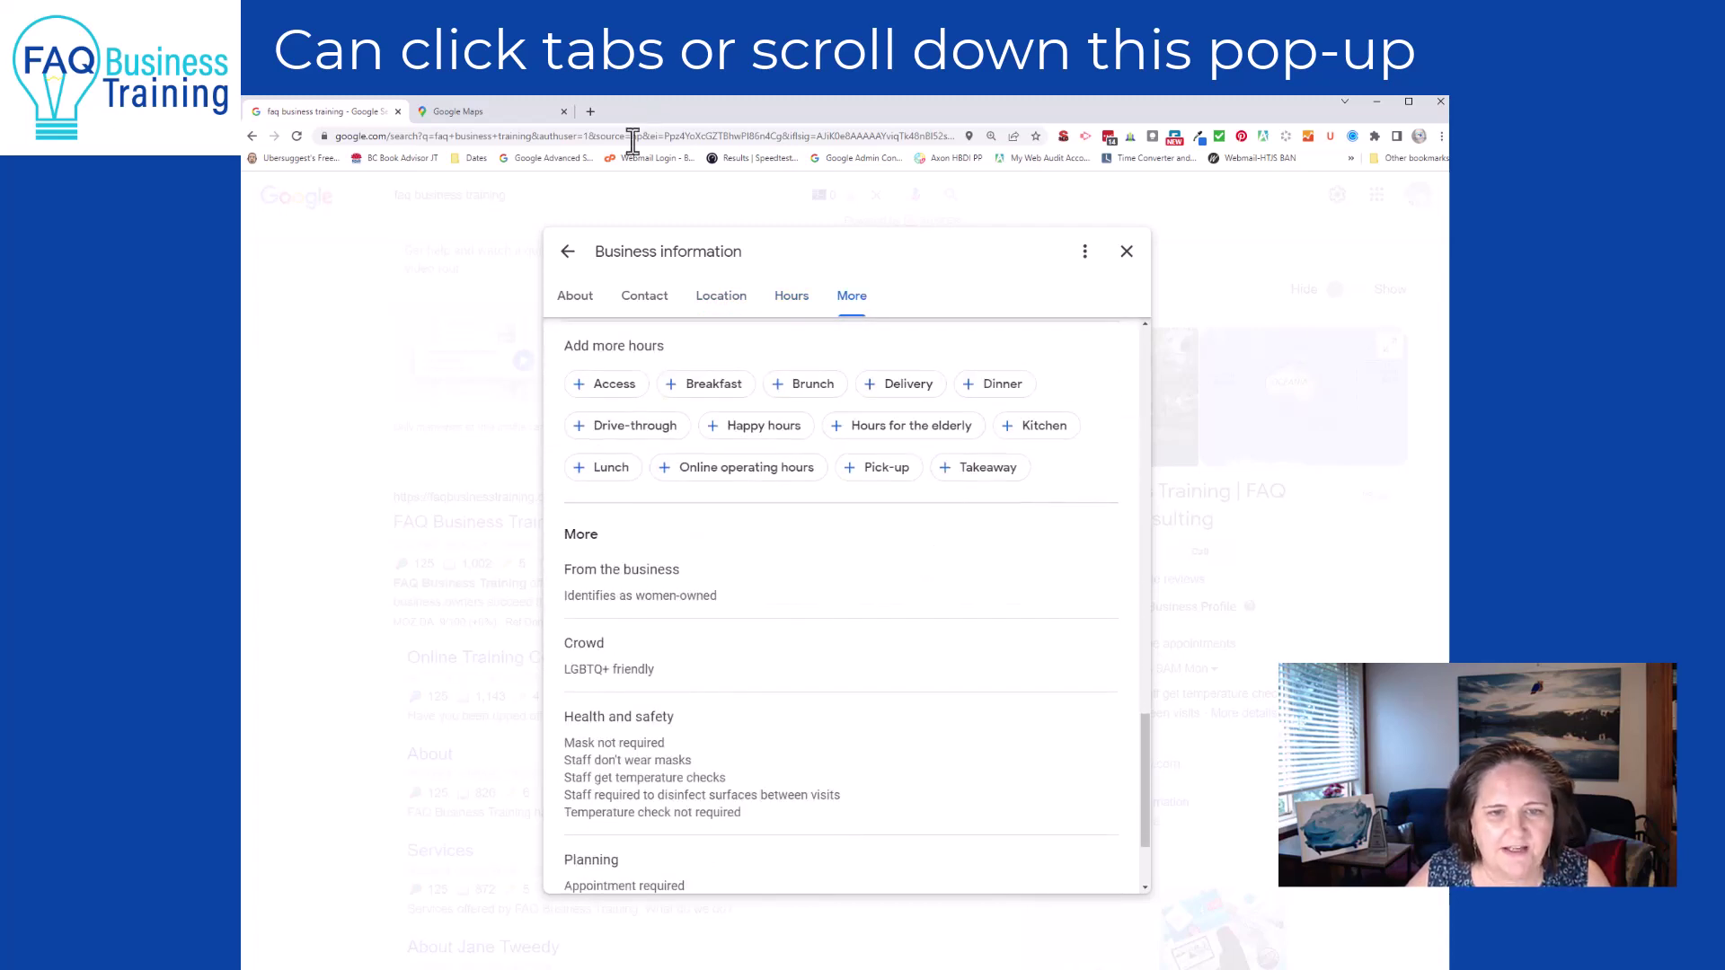
# - Revisit the About, Contact and Location sections, recheck the remaining business information, and close it without editing
pyautogui.click(584, 301)
pyautogui.click(647, 301)
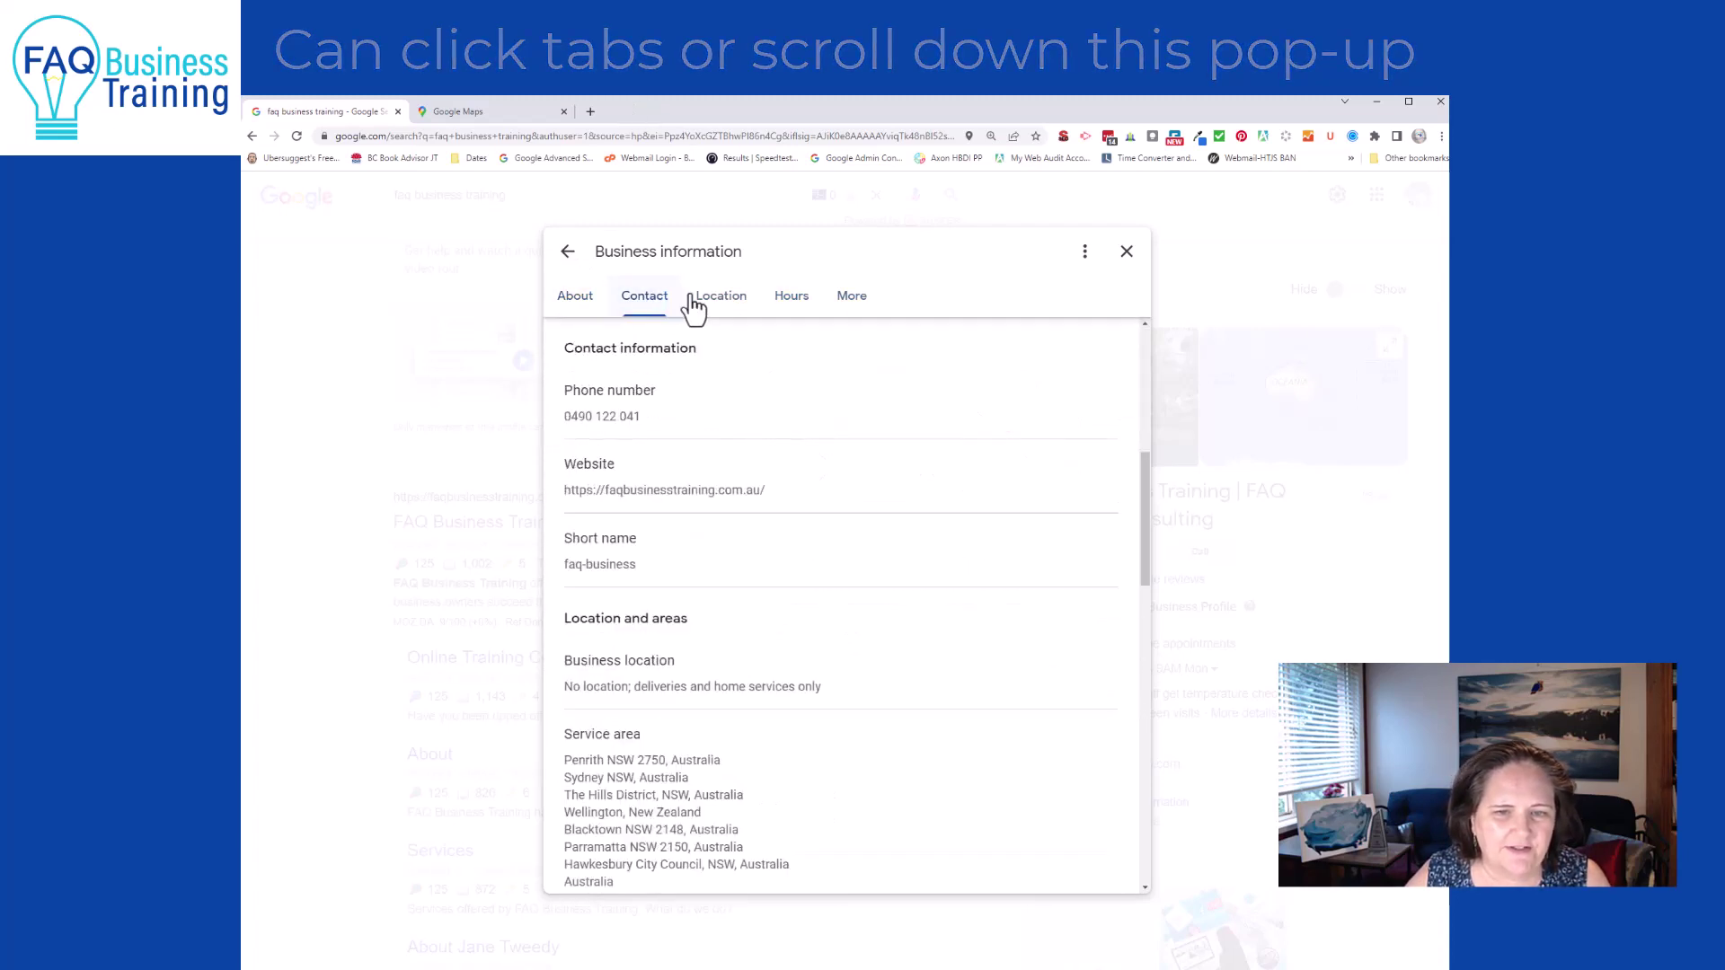
pyautogui.click(719, 301)
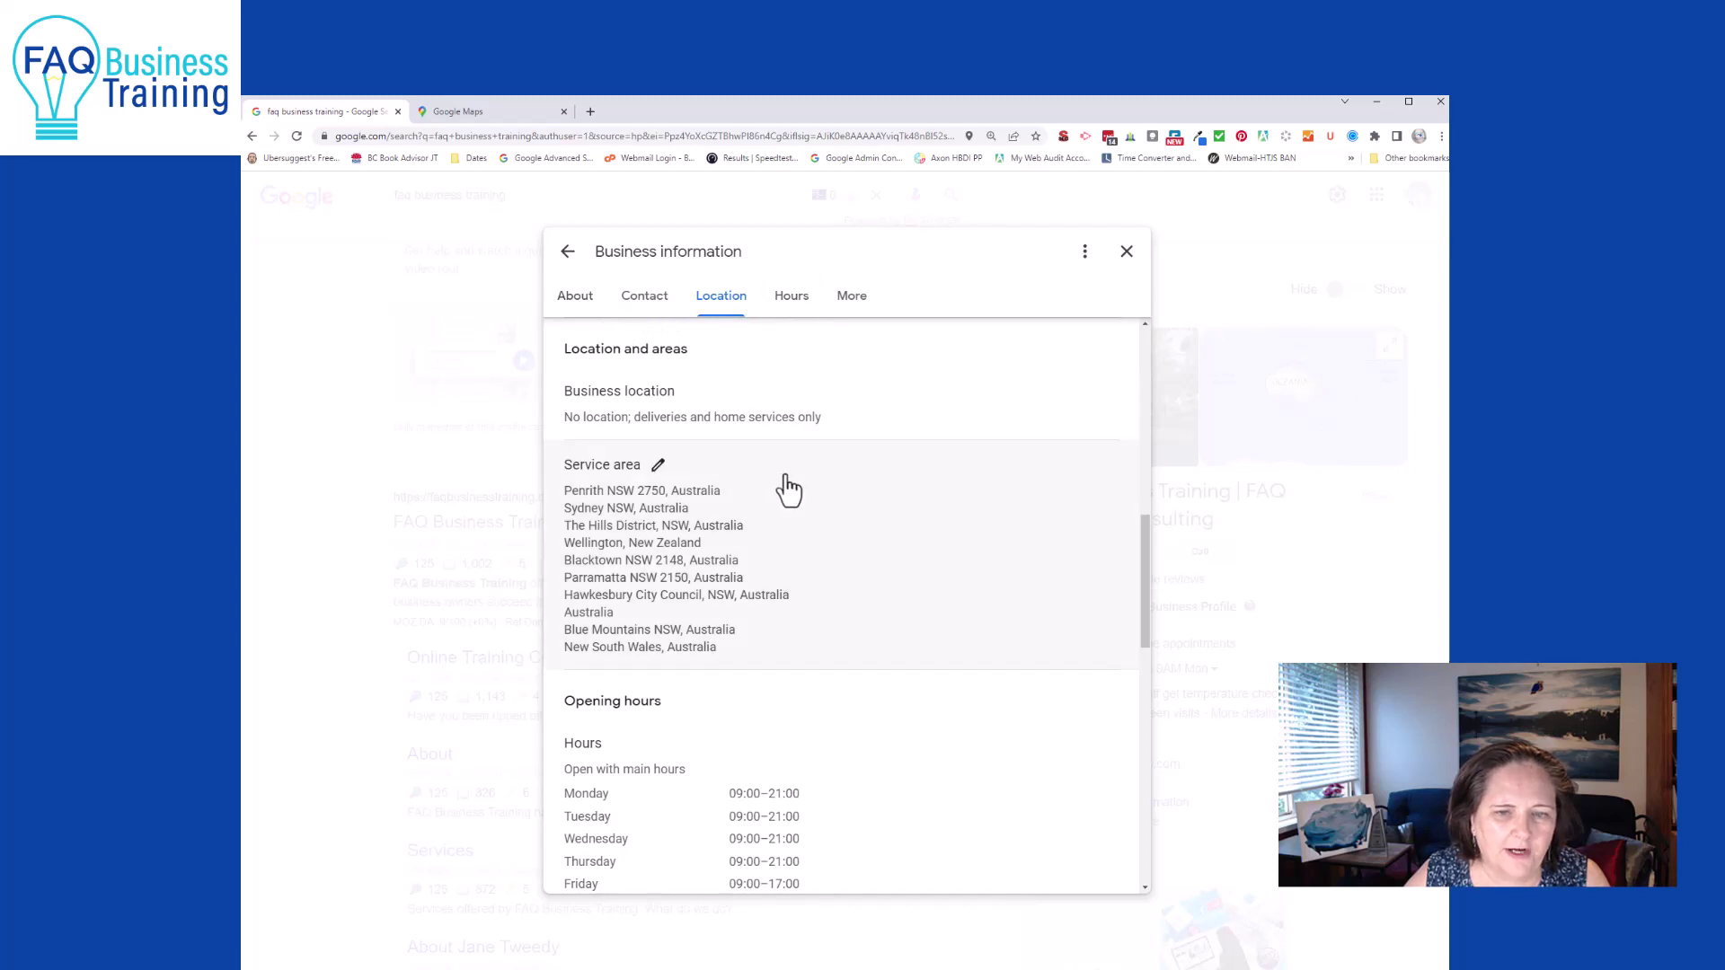
pyautogui.scroll(-7, 816, 477)
pyautogui.scroll(-4, 859, 480)
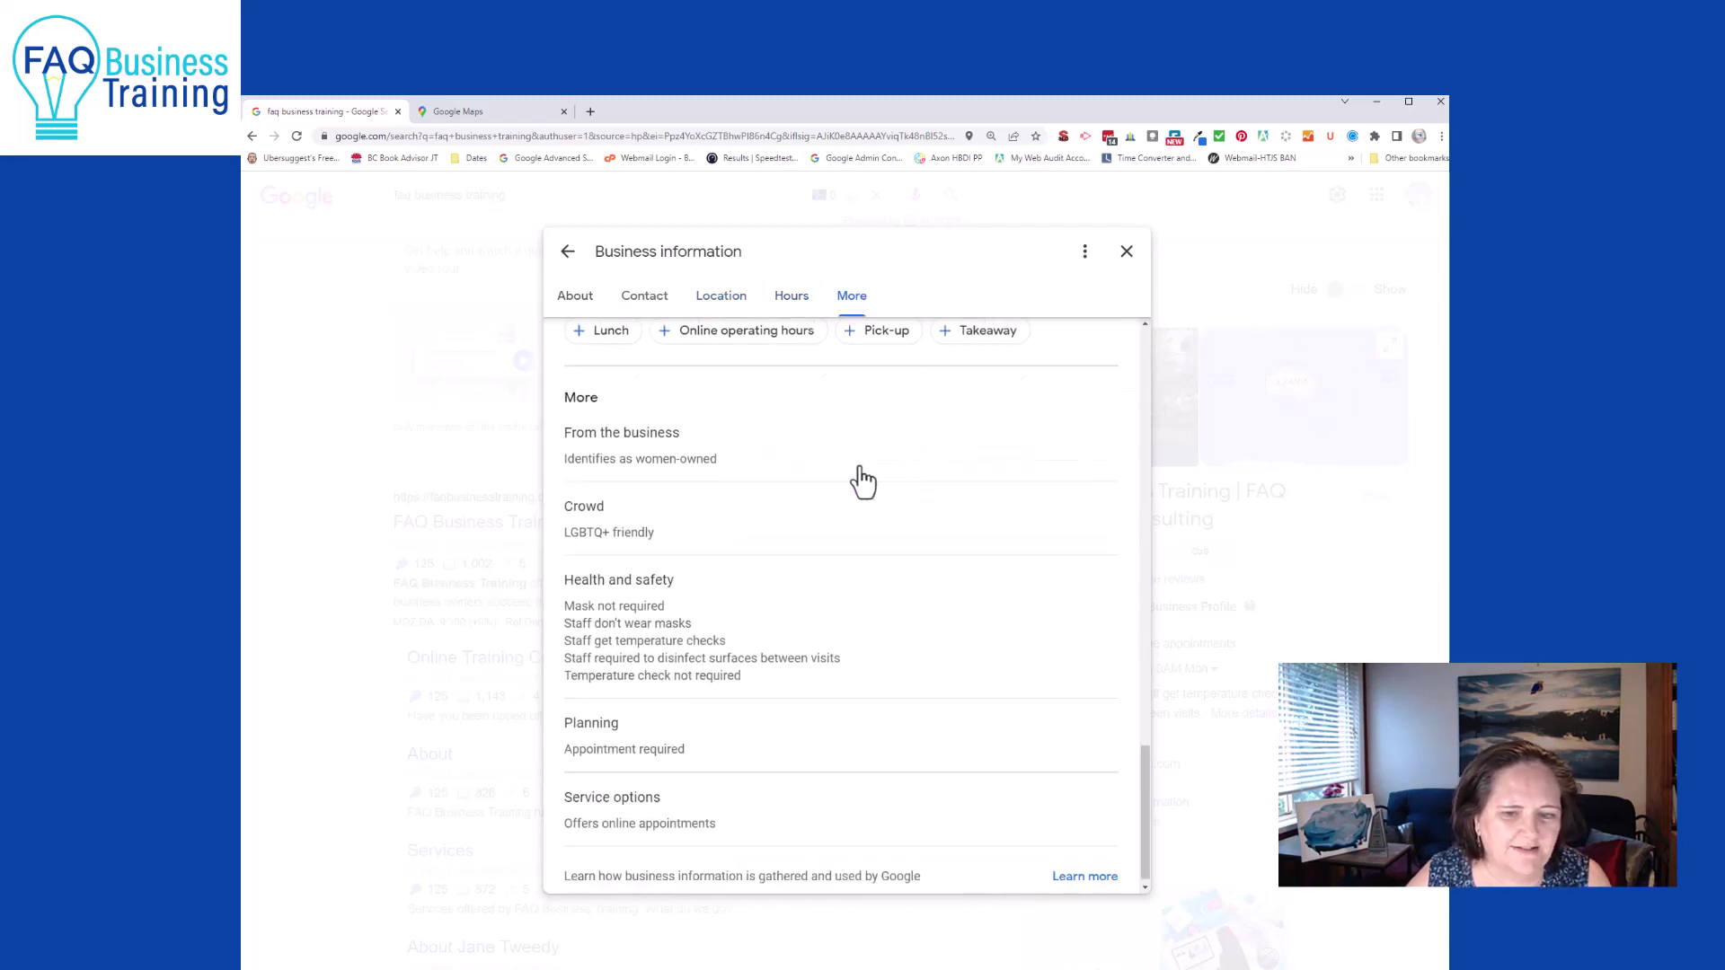
pyautogui.scroll(8, 864, 483)
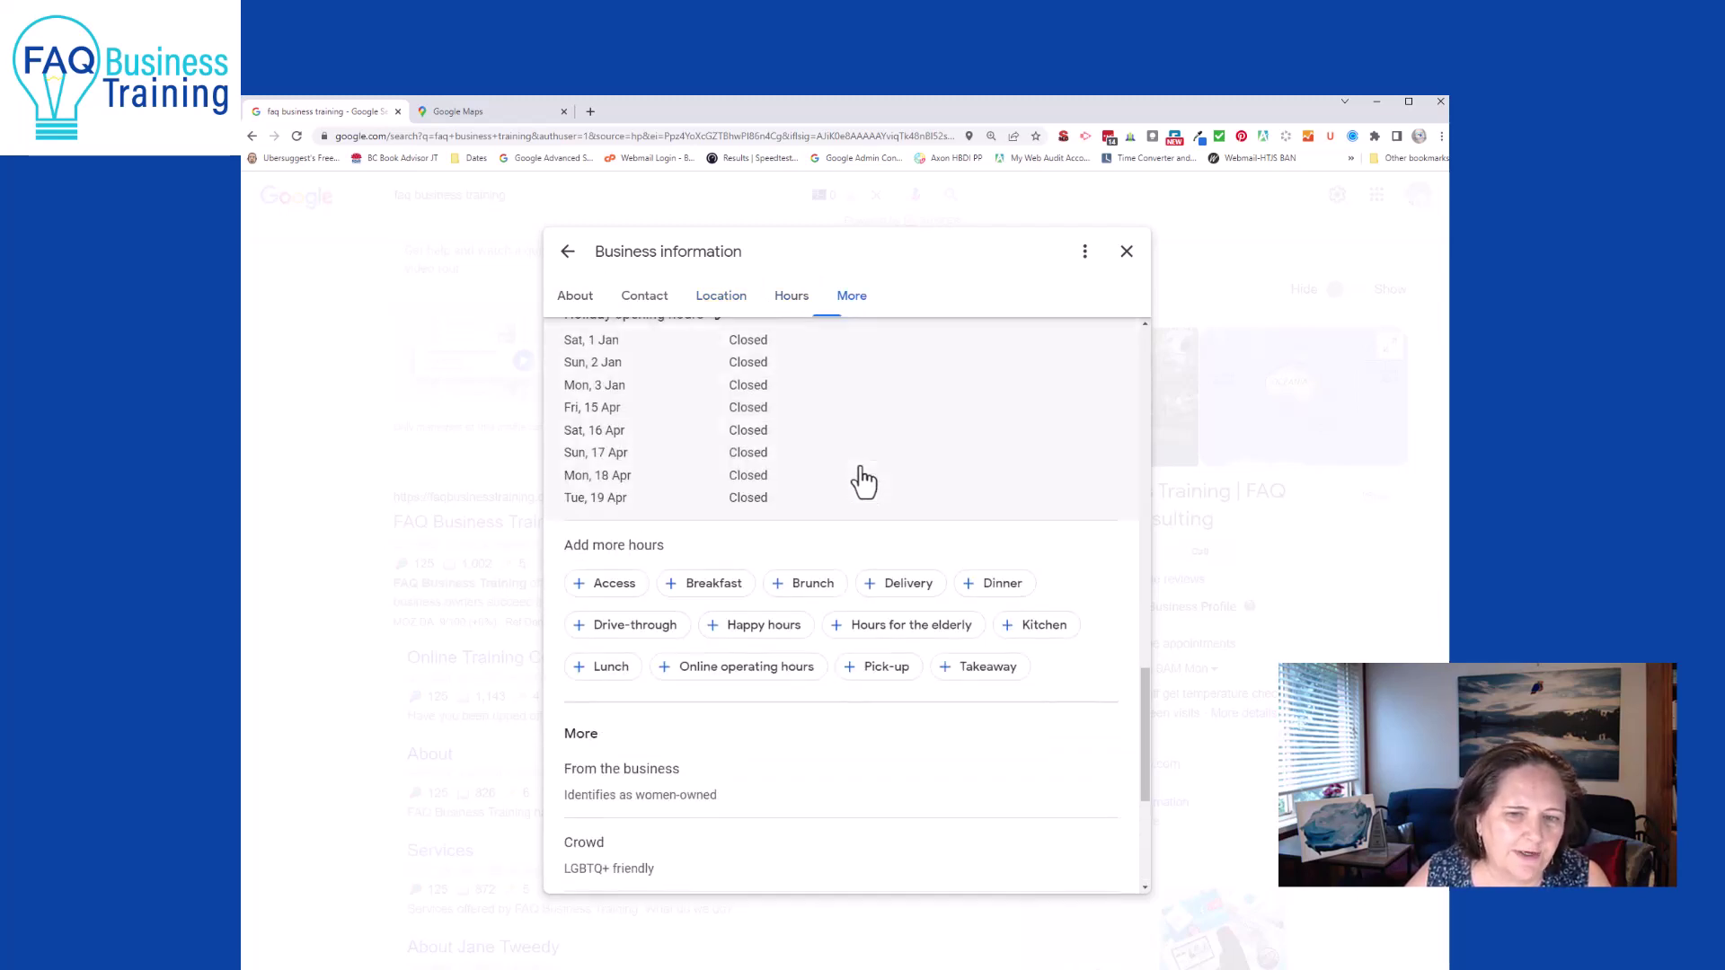
pyautogui.scroll(8, 864, 482)
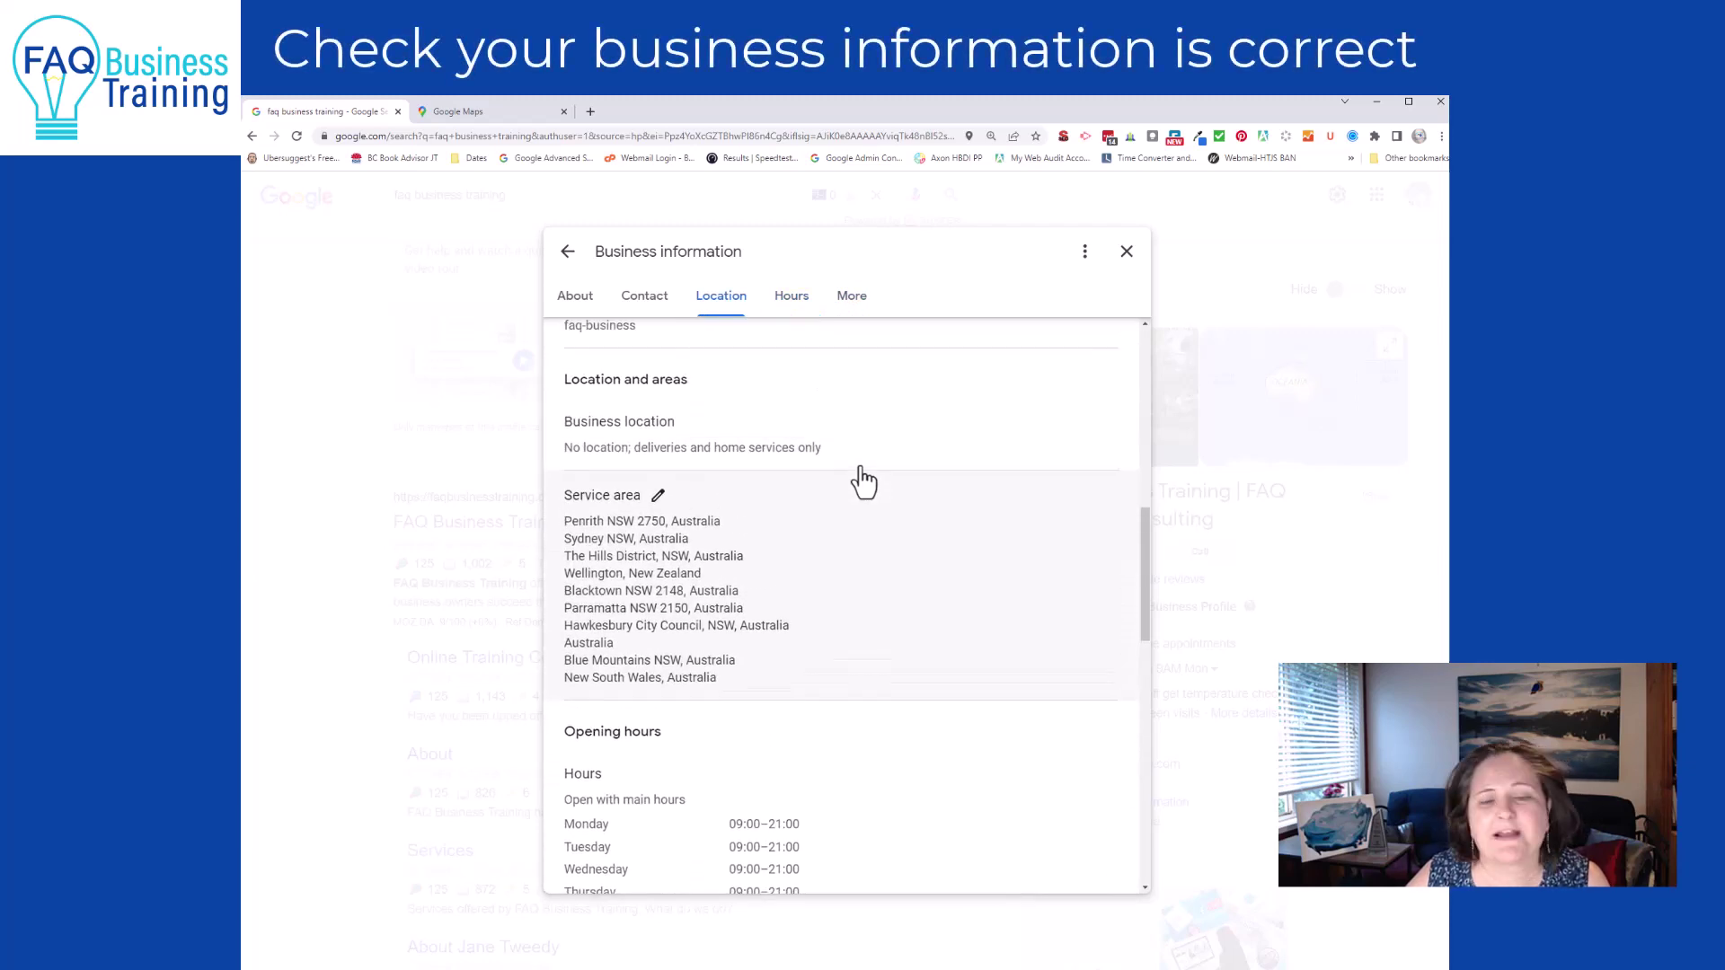
pyautogui.scroll(5, 864, 482)
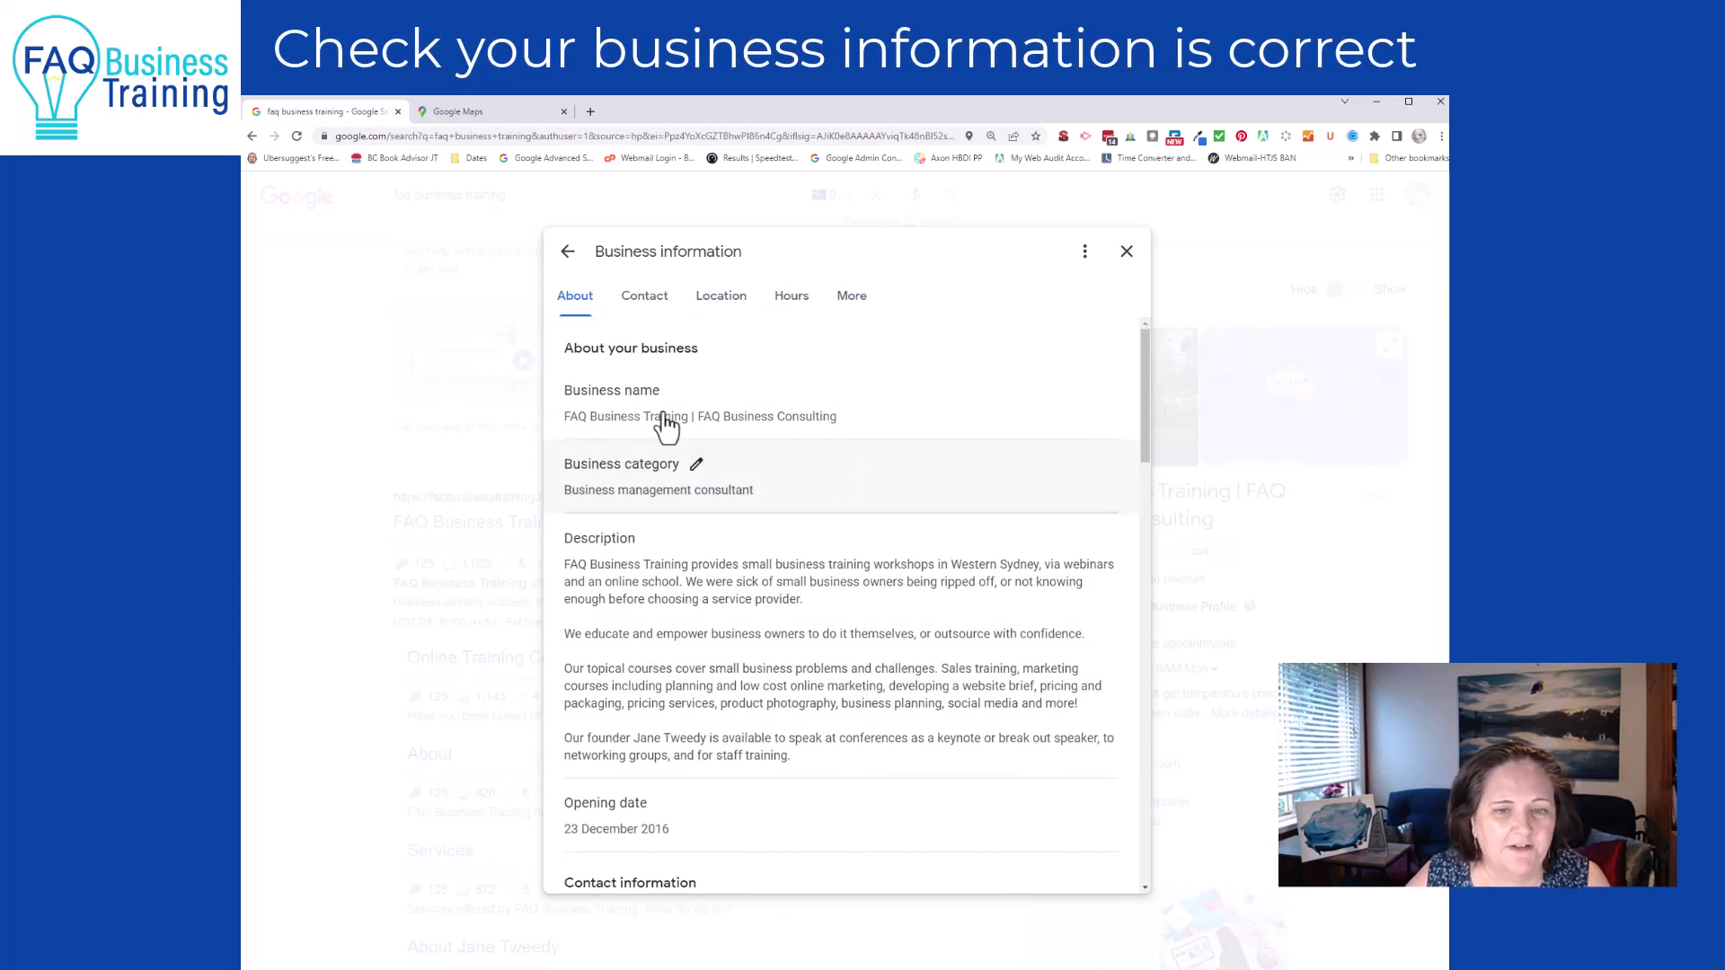
pyautogui.click(1127, 253)
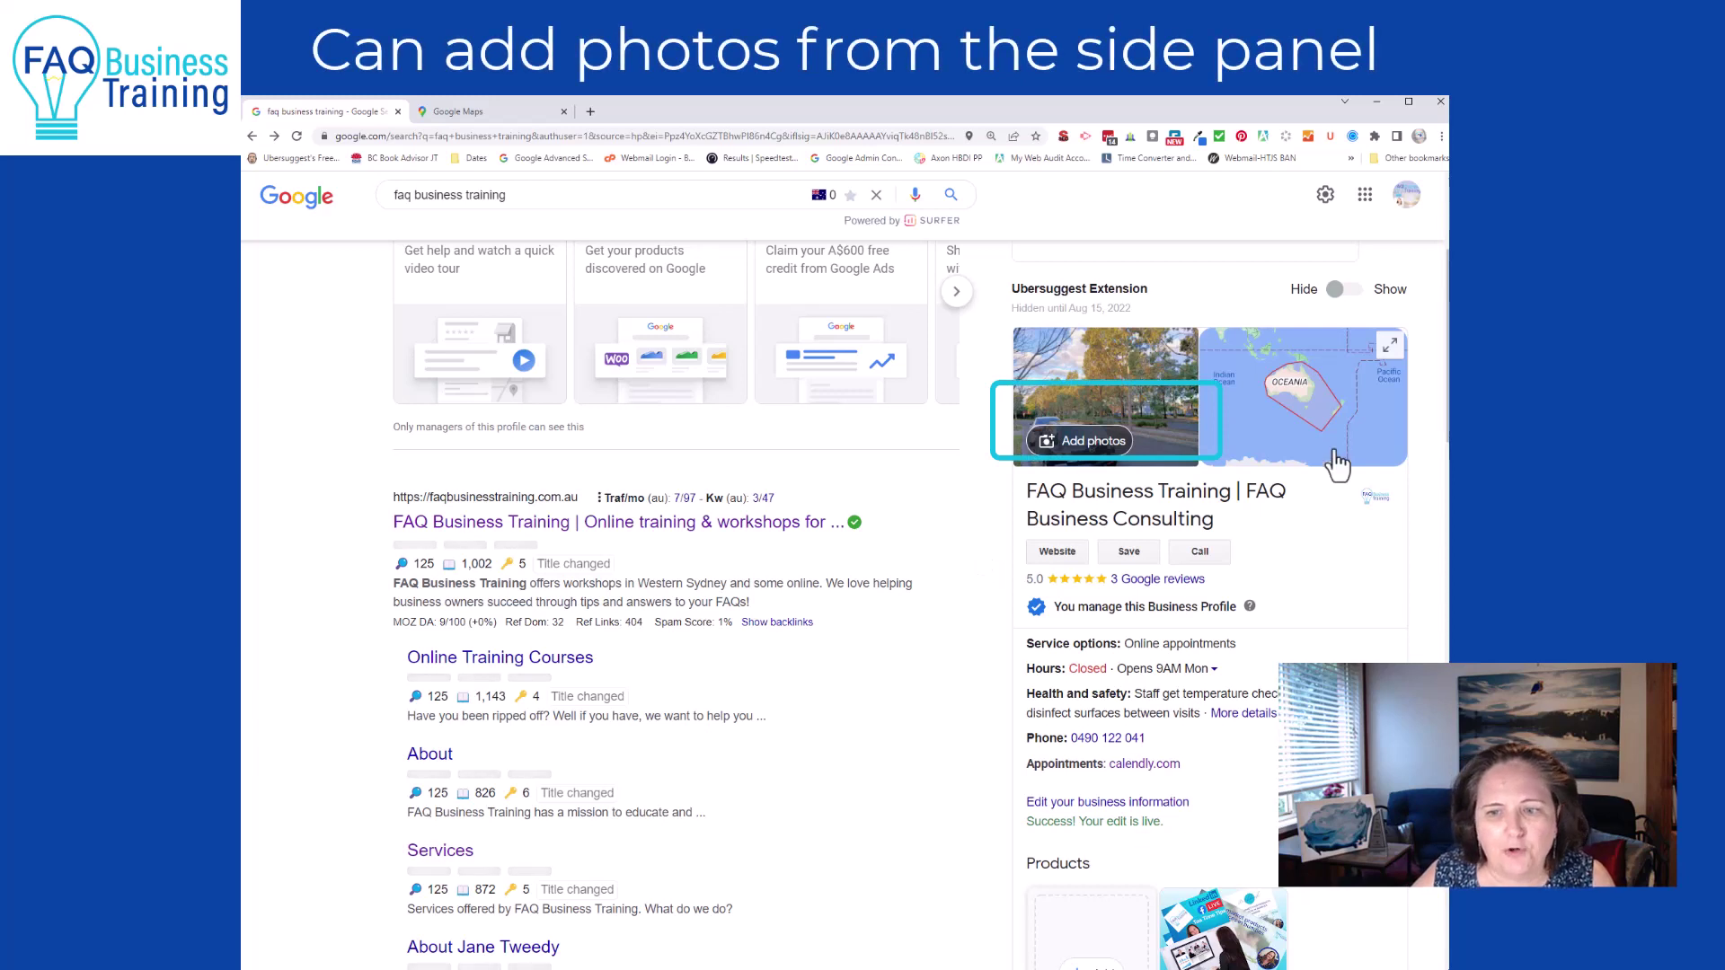
# - Upload the first square podcast artwork image from the "S2 Ep29 Status quo" folder to the business profile's photos and dismiss the confirmation
pyautogui.click(1088, 442)
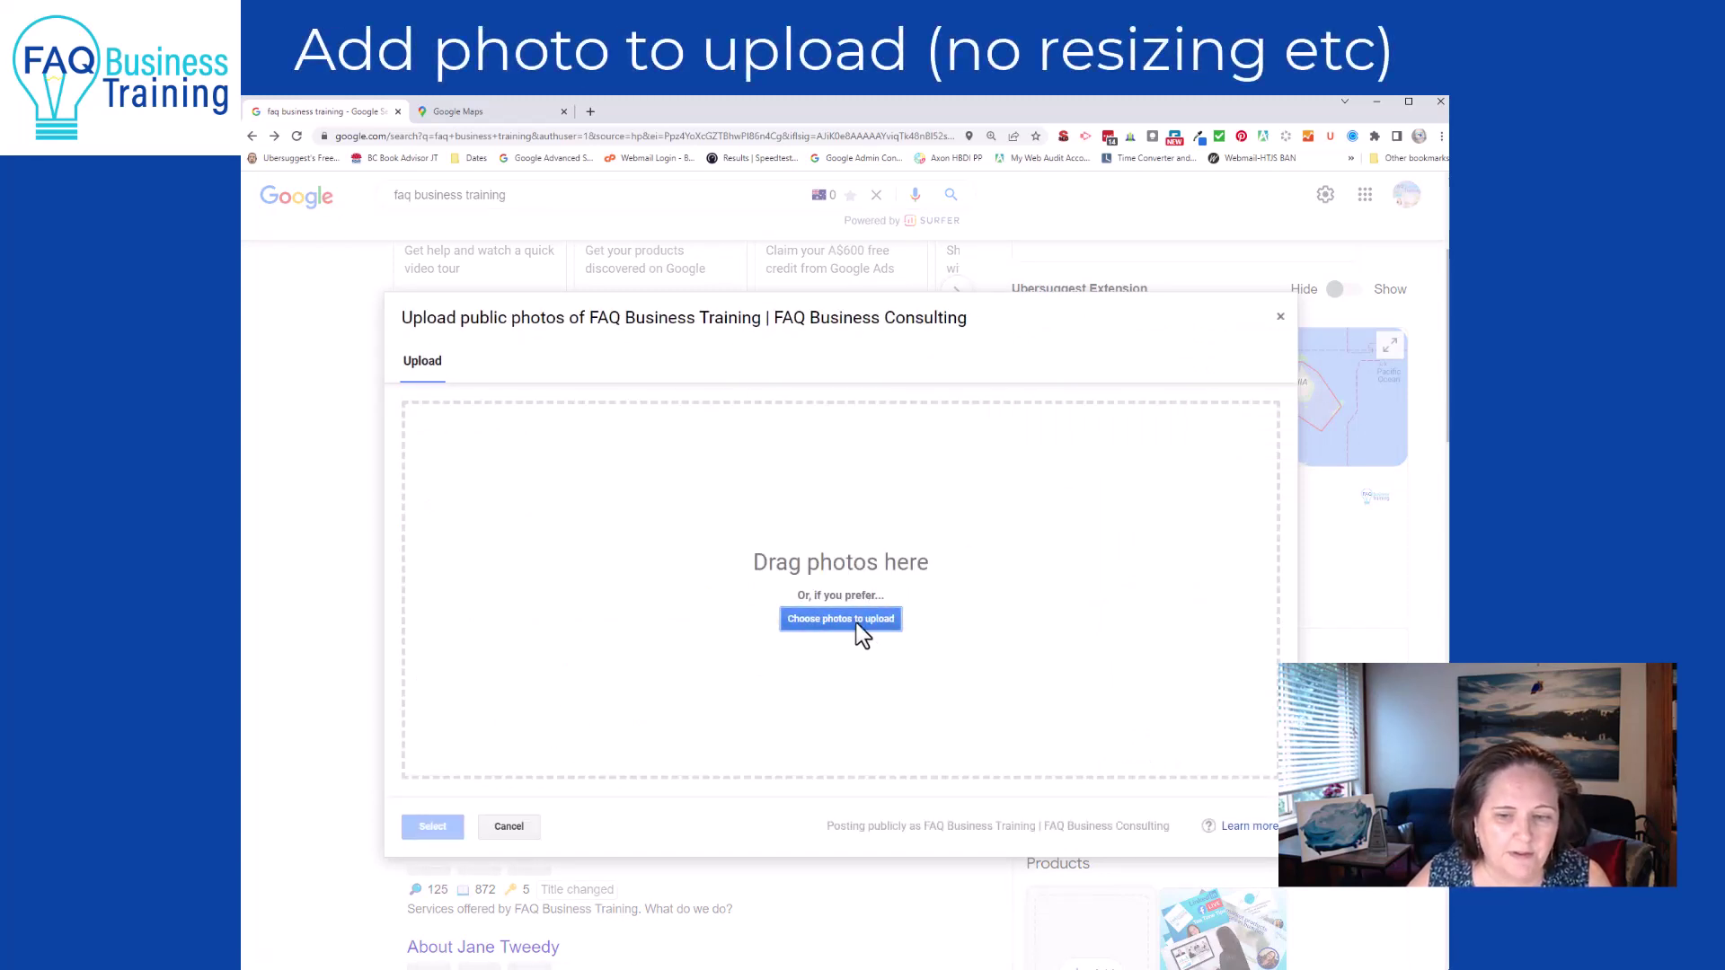
pyautogui.click(856, 625)
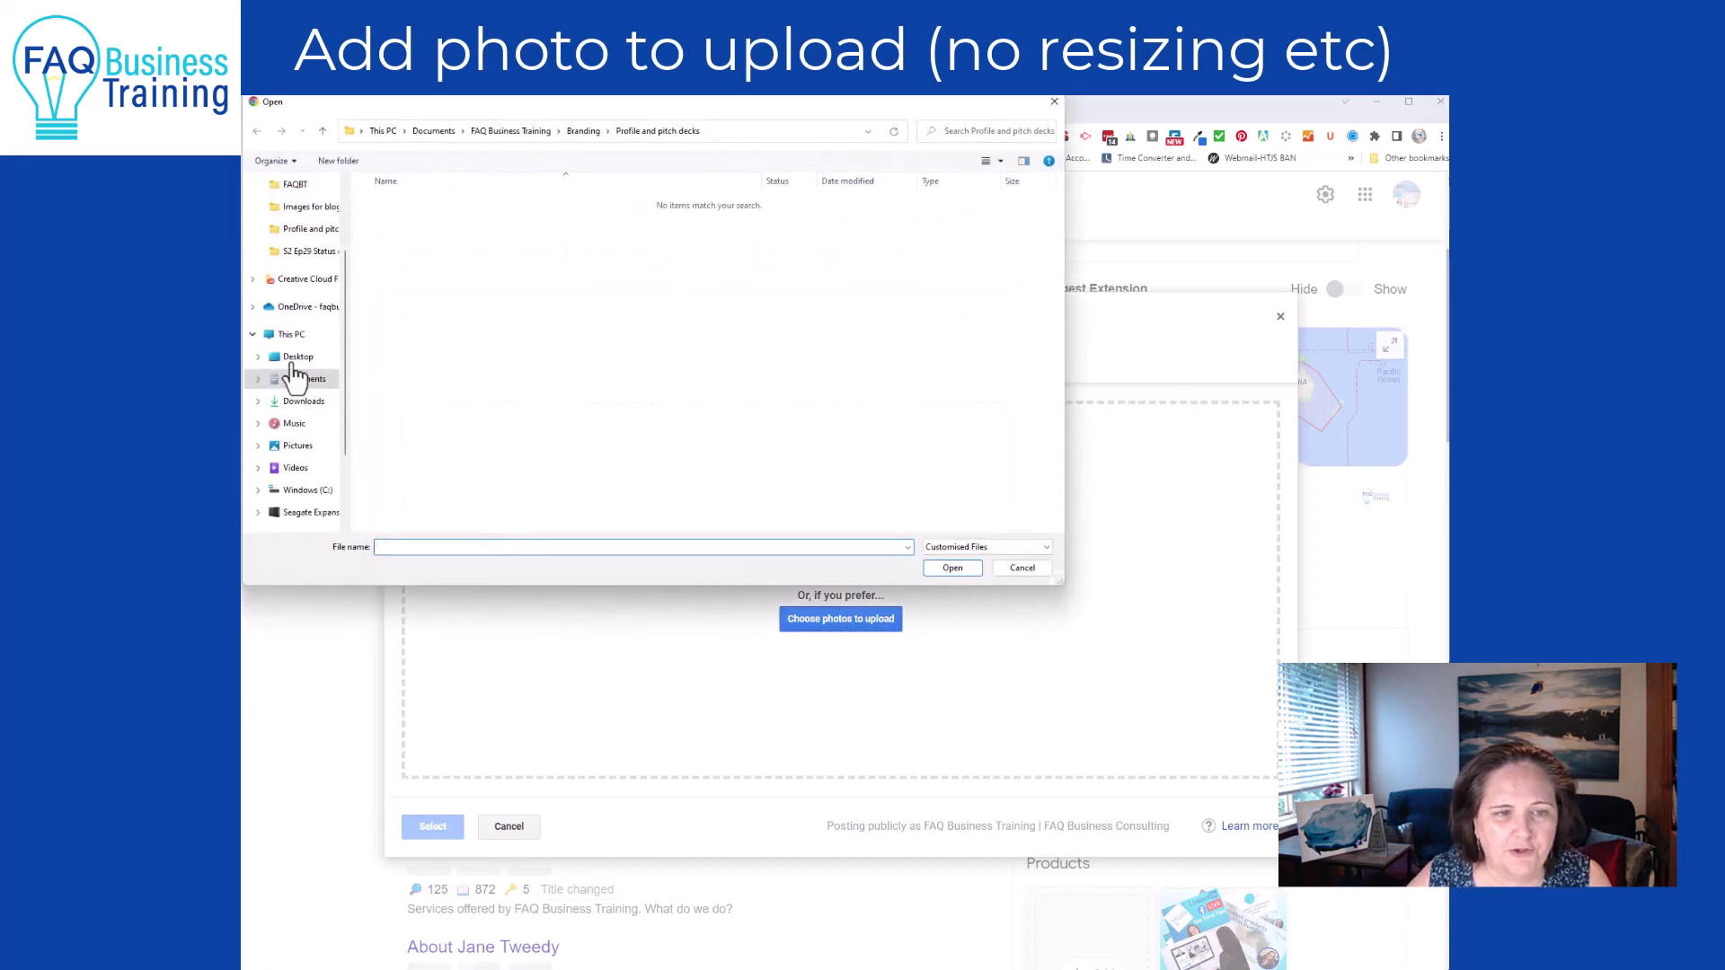
pyautogui.click(307, 252)
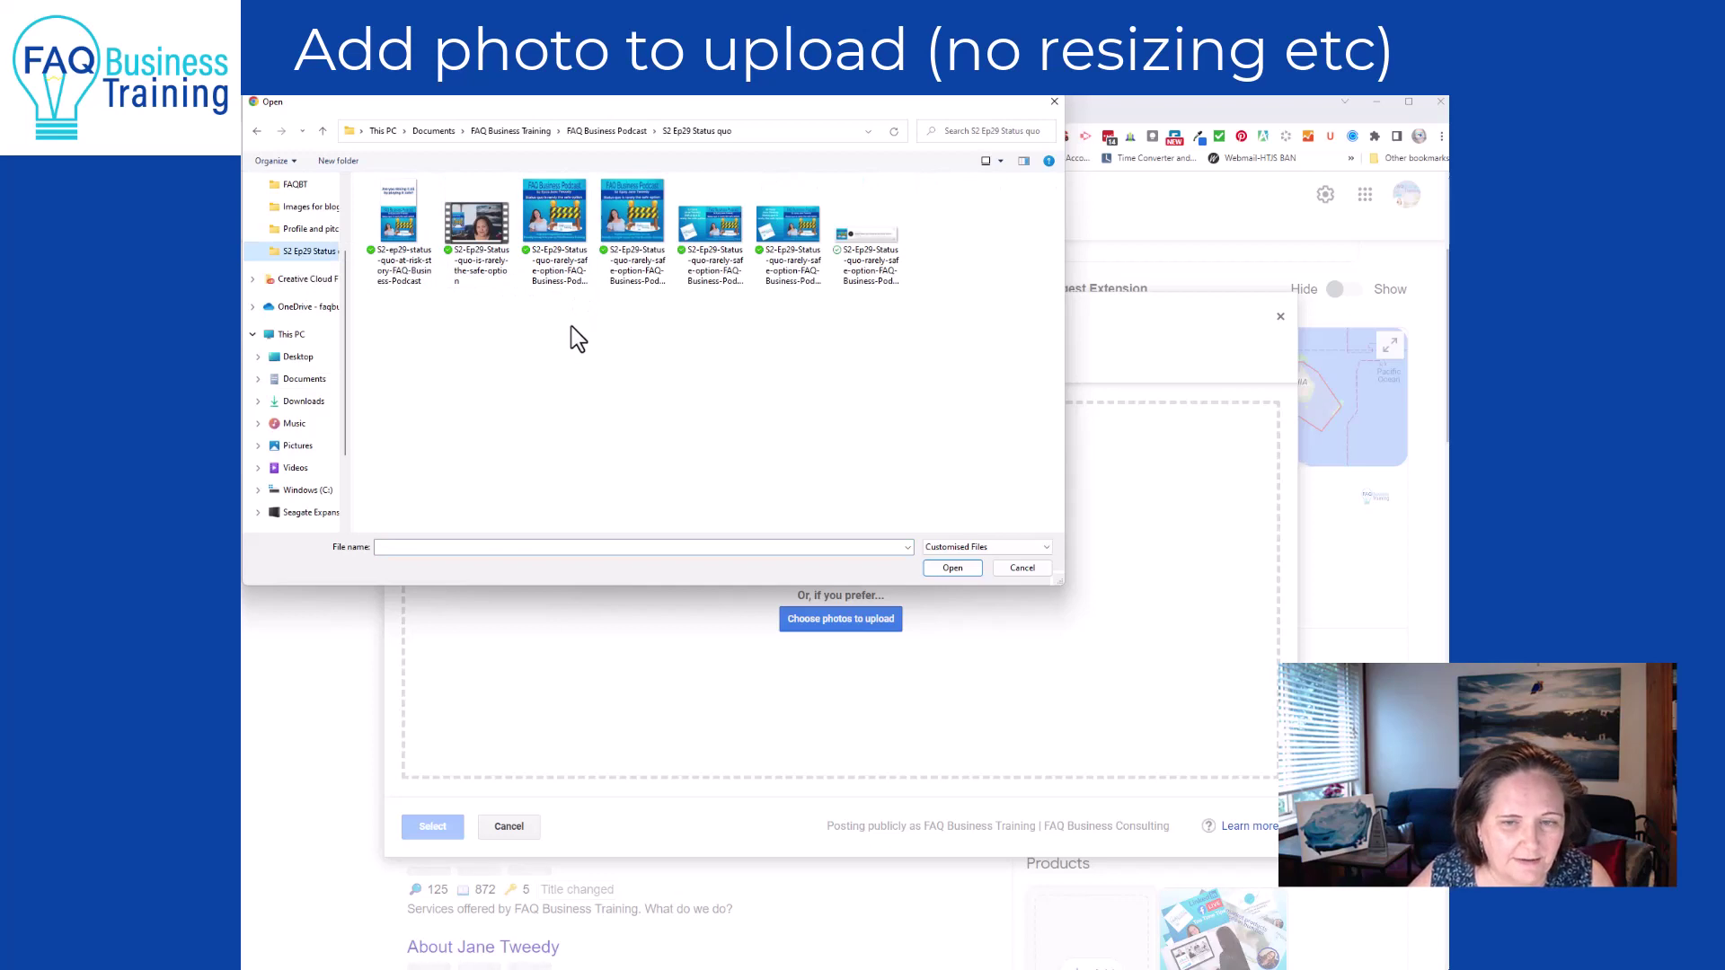
pyautogui.click(558, 229)
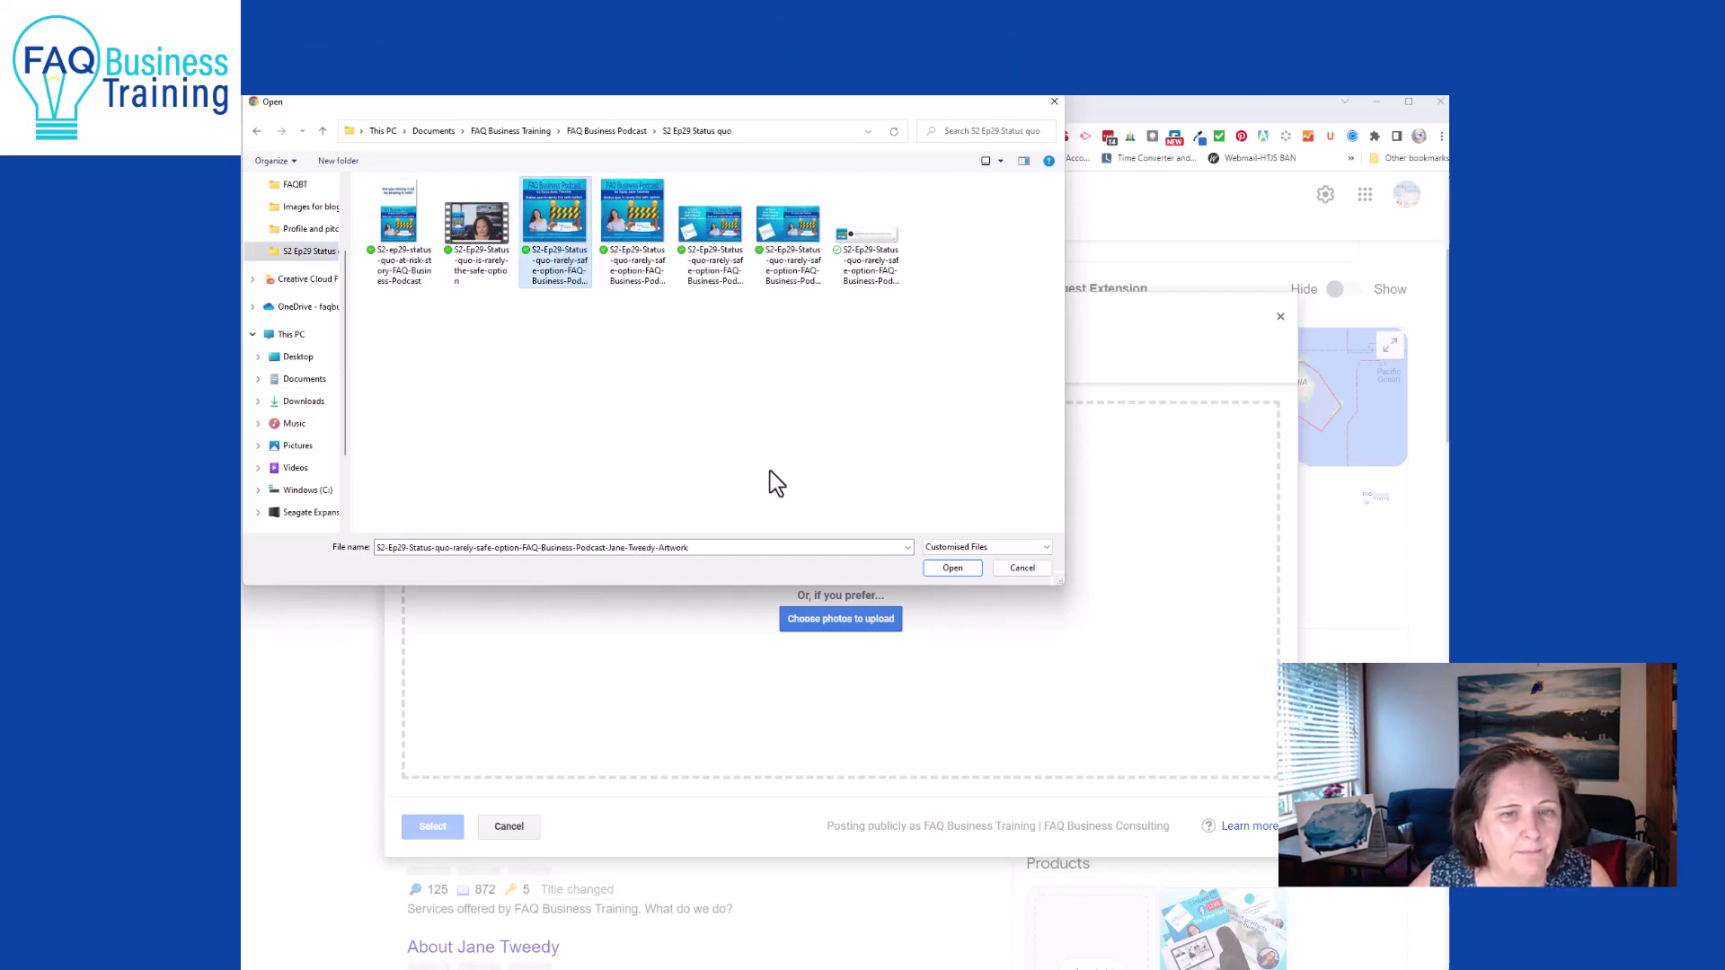
pyautogui.click(956, 569)
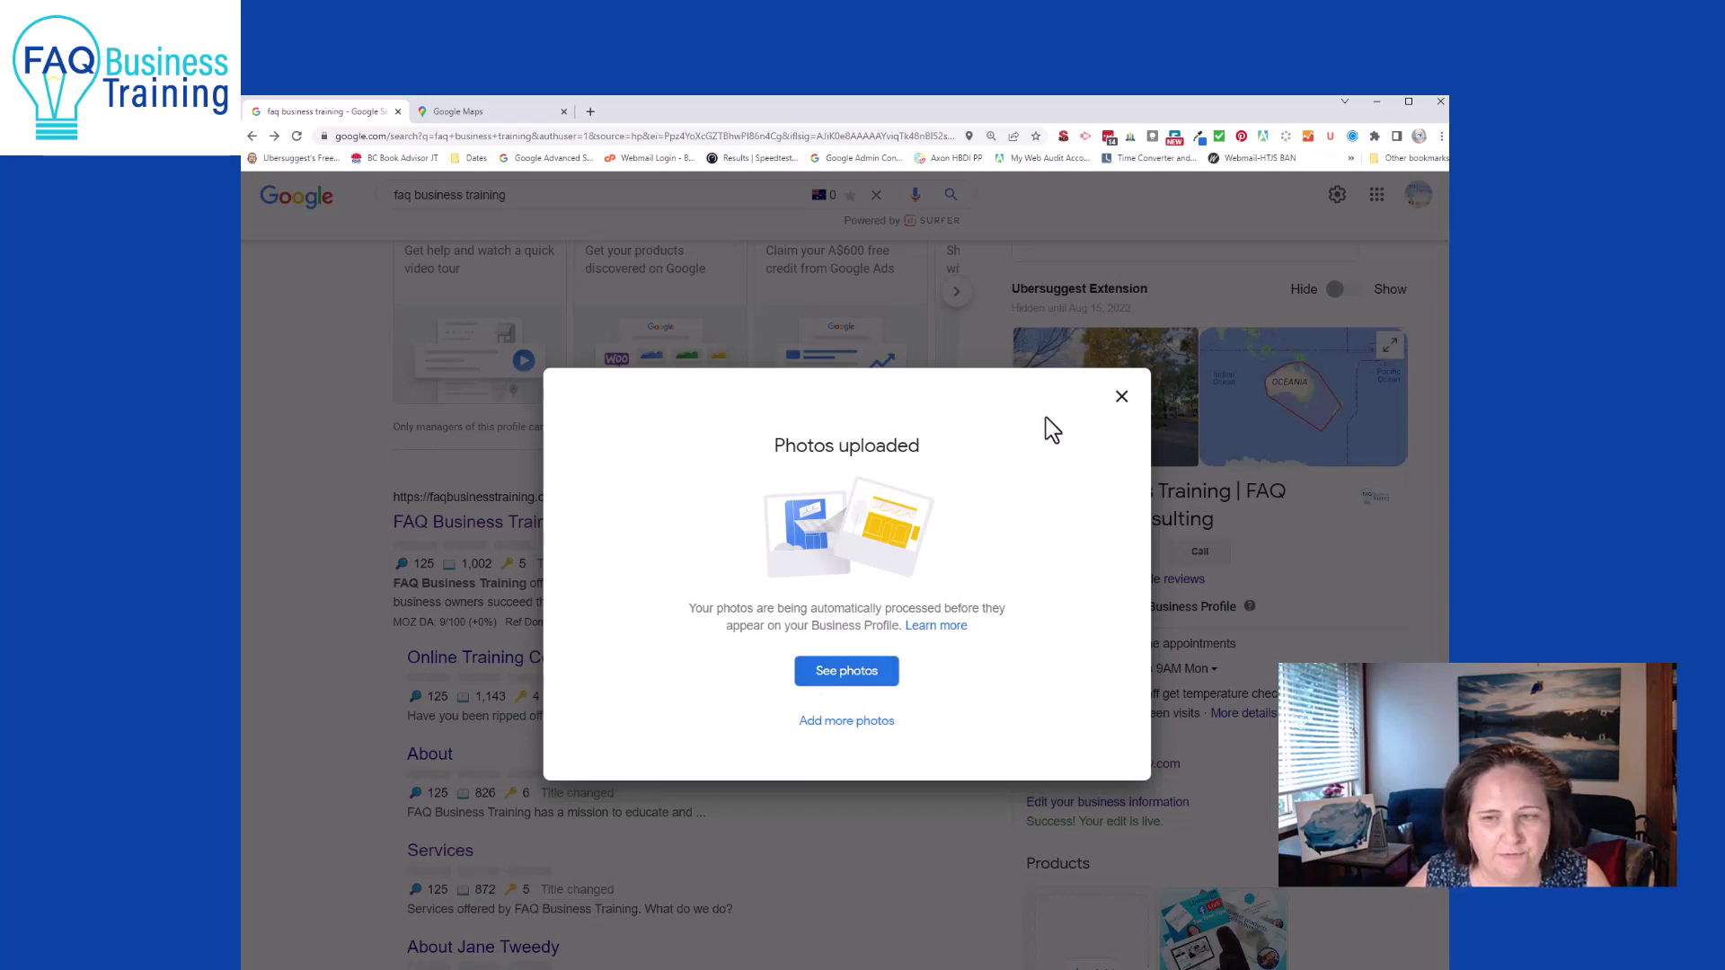
pyautogui.click(1121, 398)
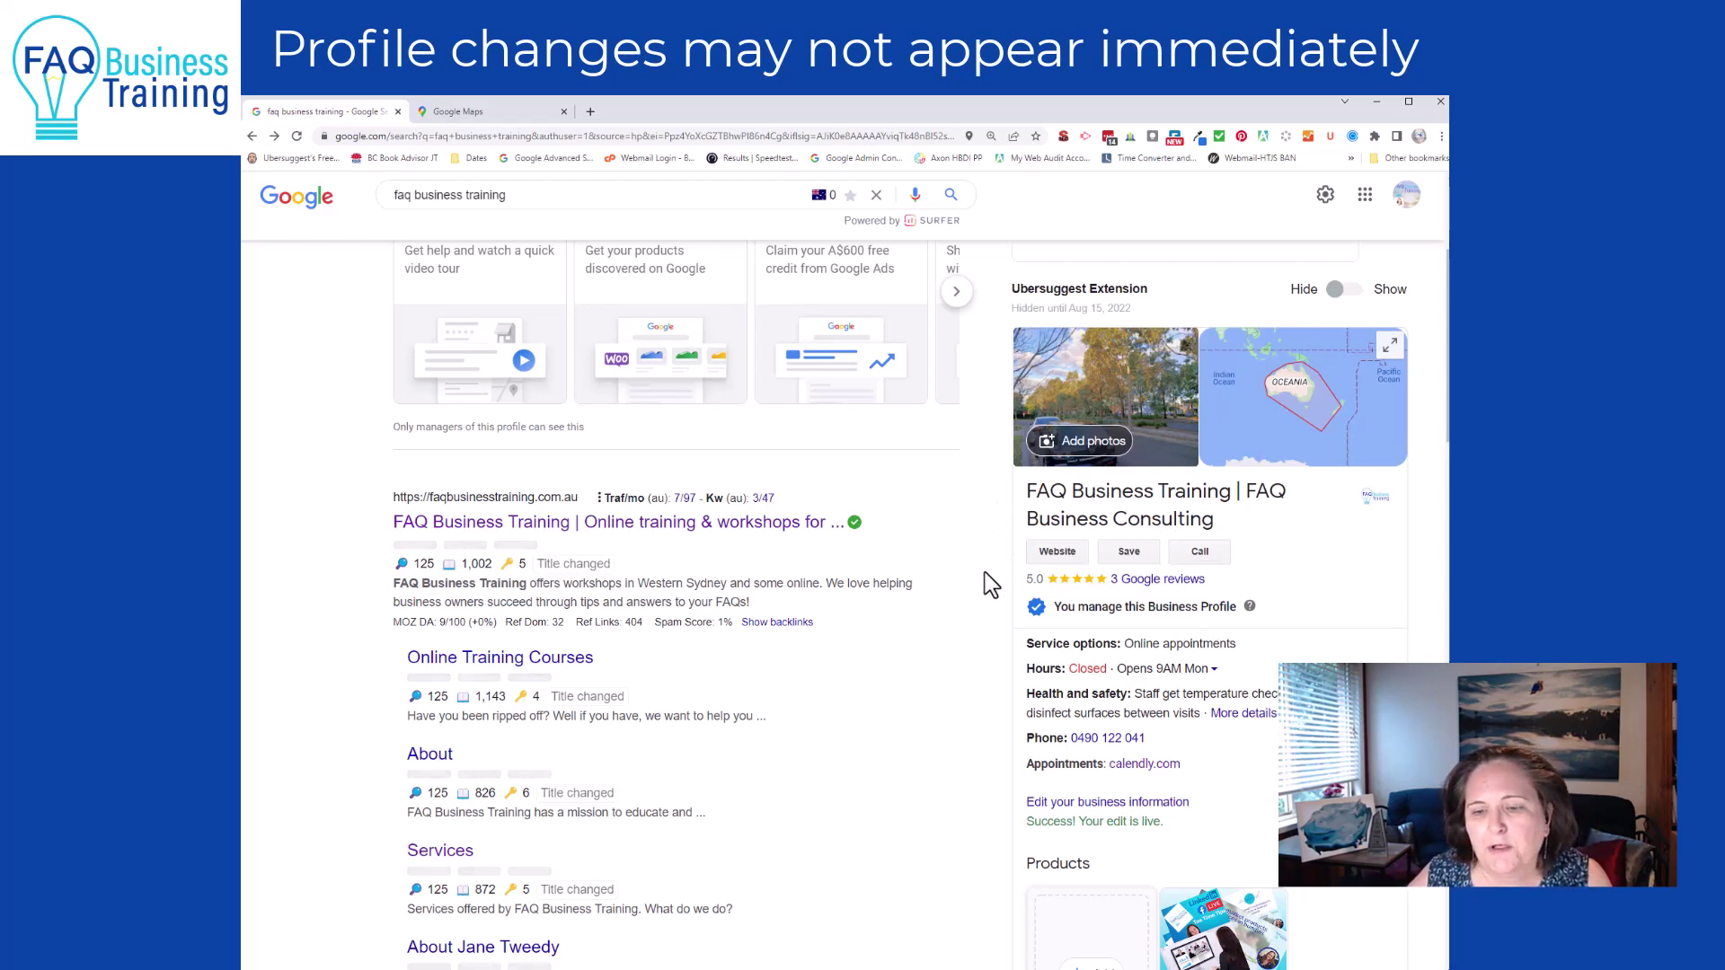
pyautogui.scroll(3, 984, 573)
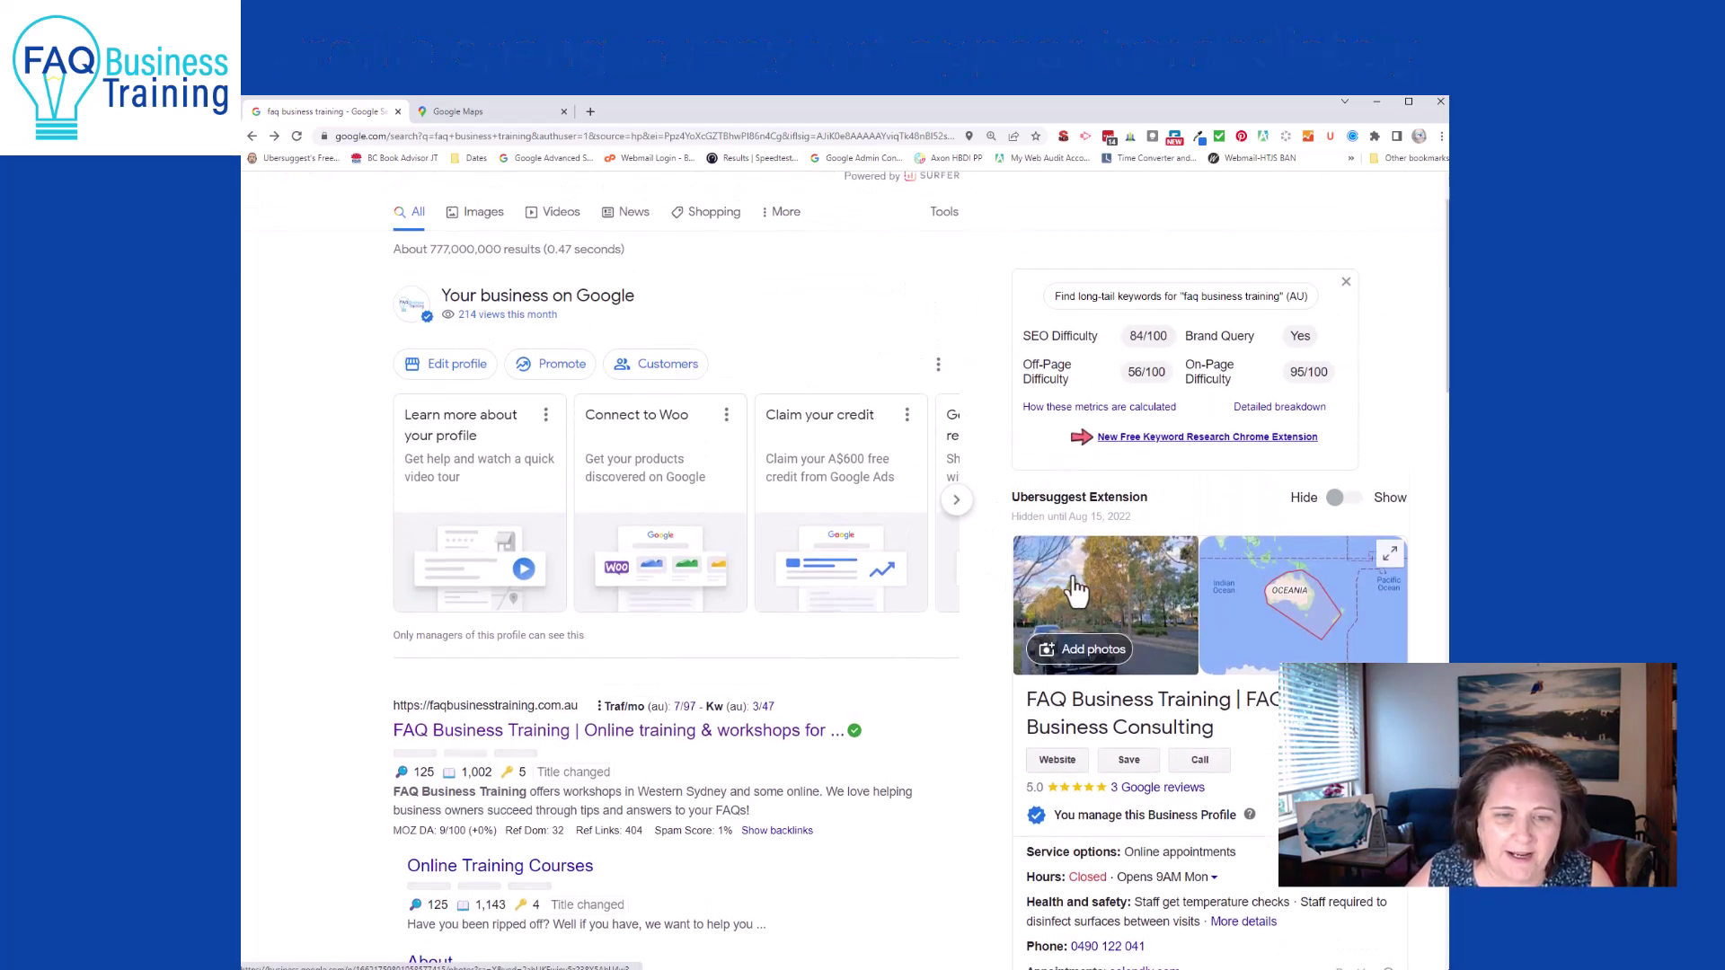
# - Open the photo upload dialog from the profile editing options, close it without uploading, and review the Logo and Cover photo options
pyautogui.scroll(1, 1103, 593)
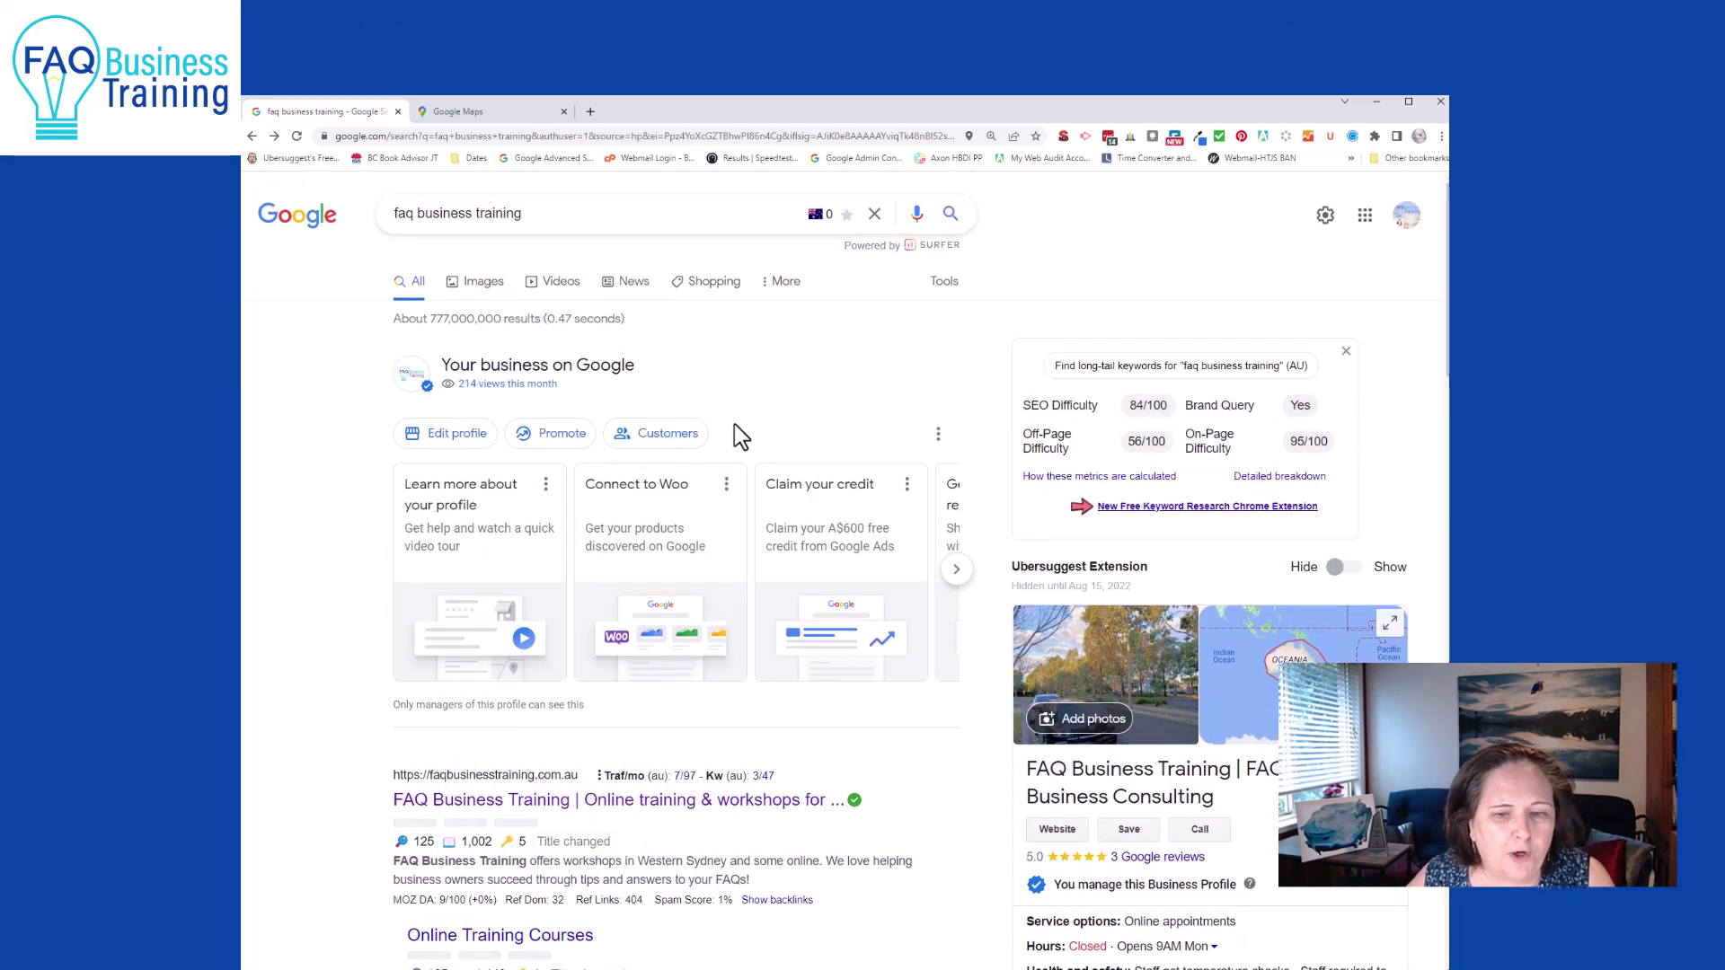
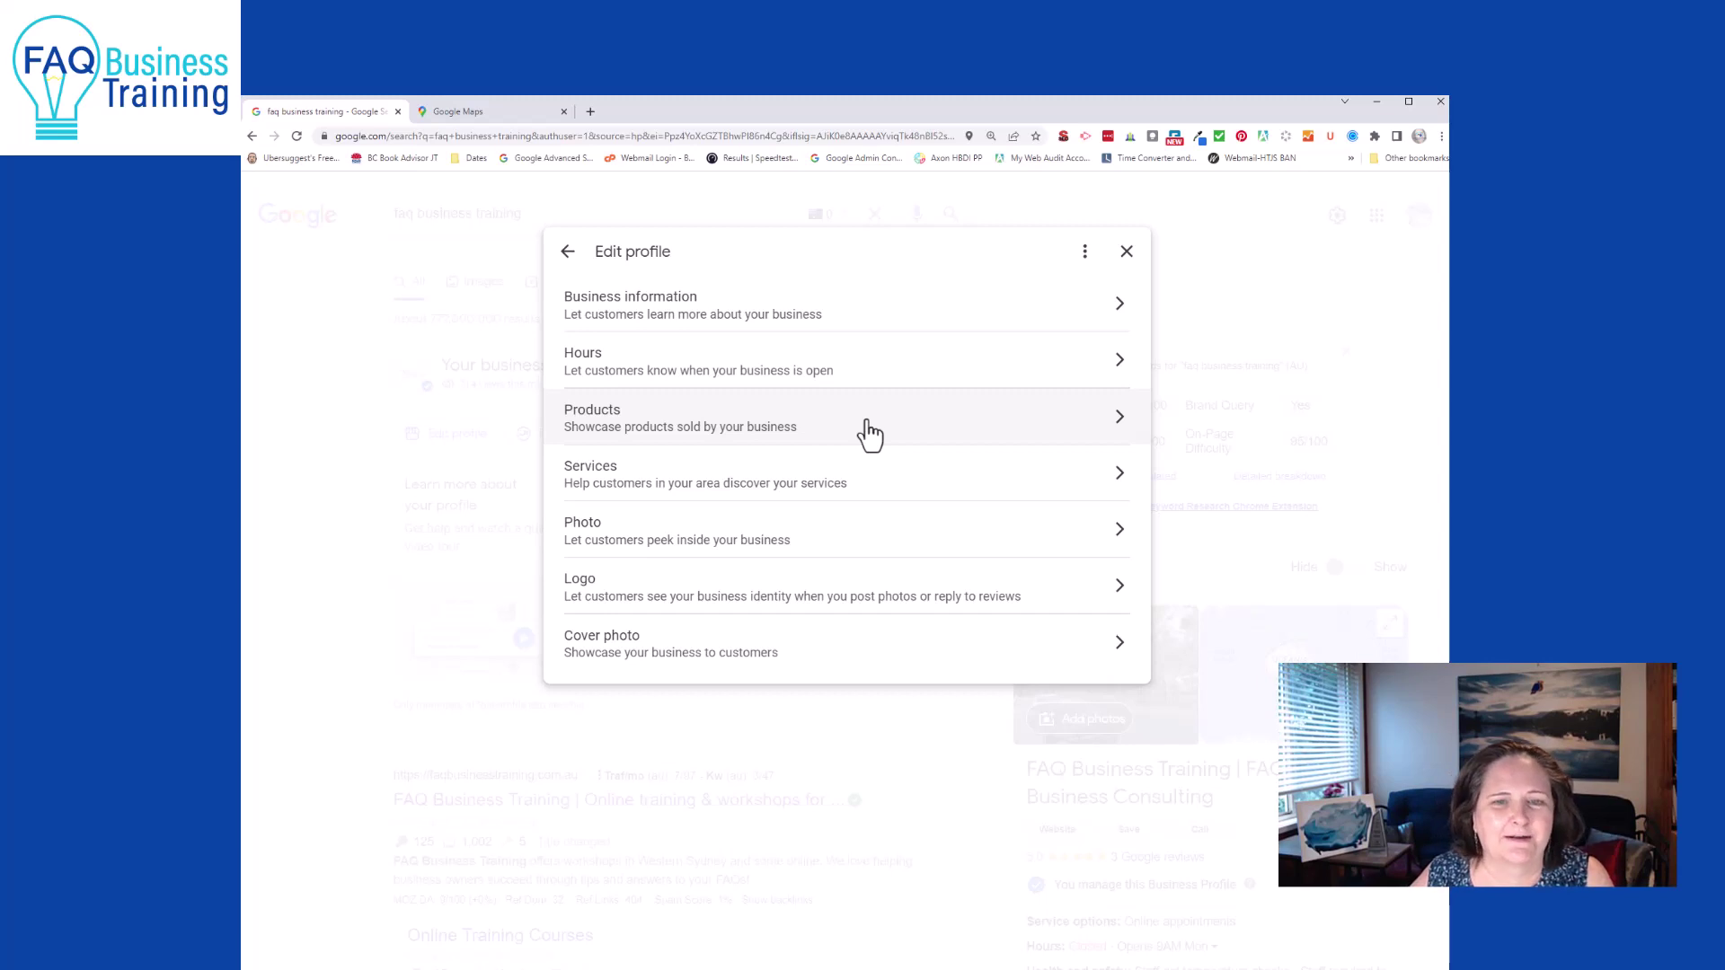
pyautogui.click(699, 536)
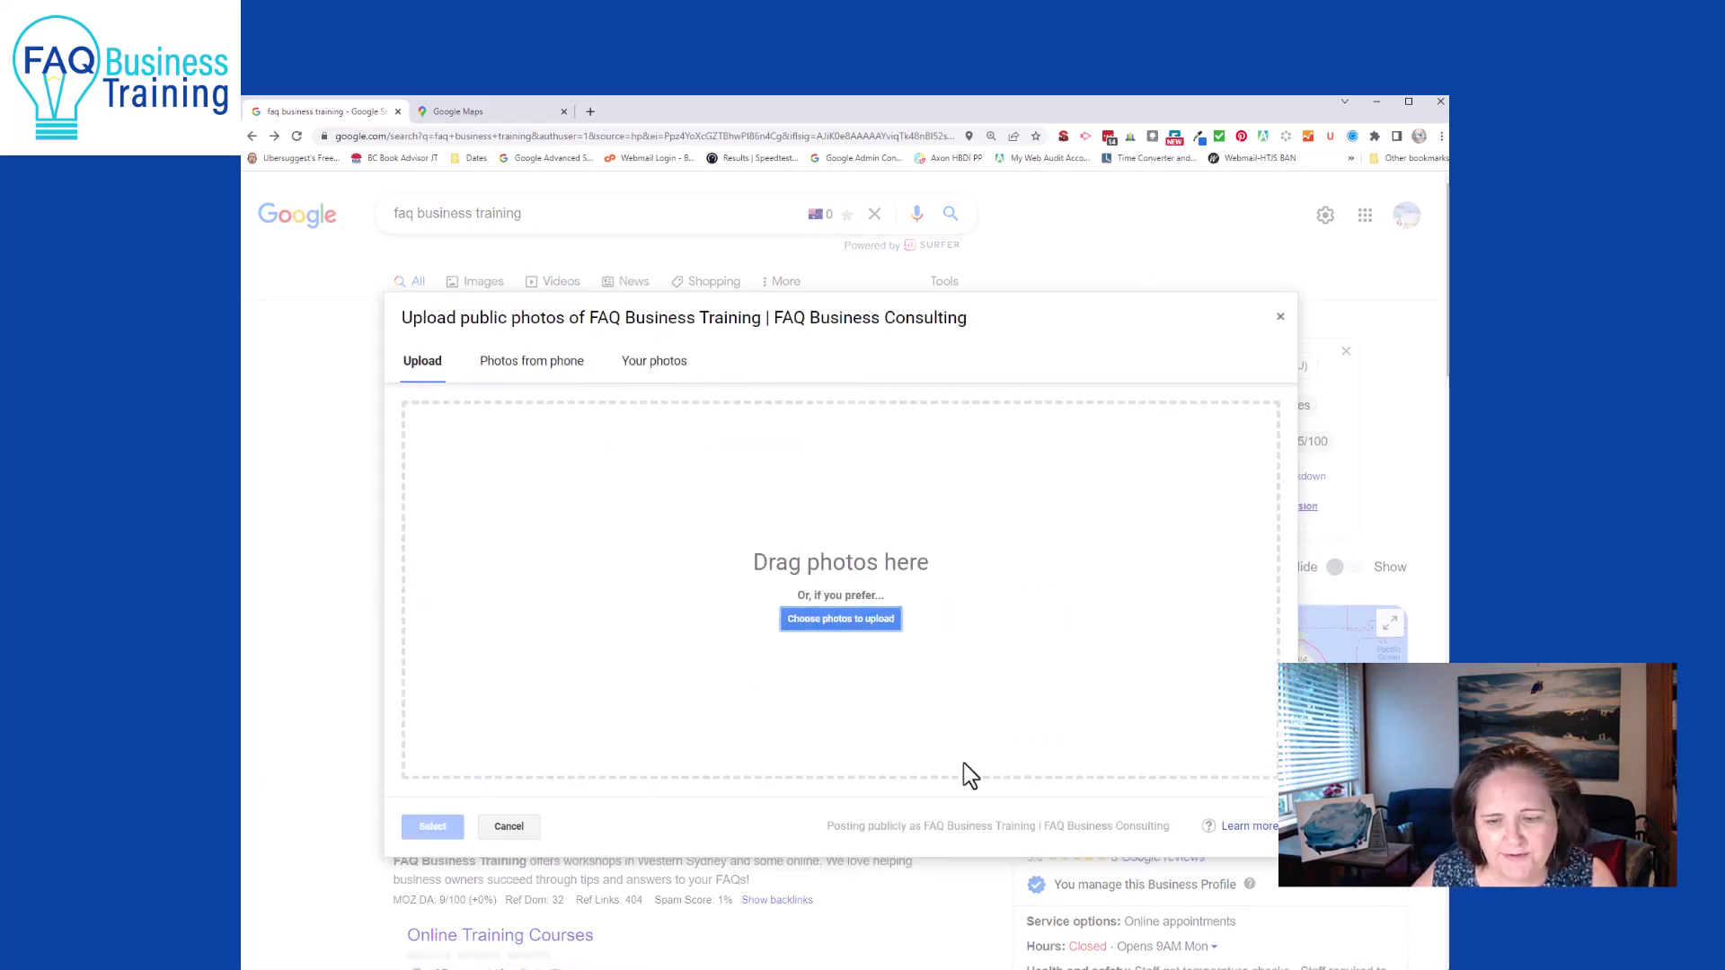
pyautogui.click(1276, 320)
pyautogui.click(456, 433)
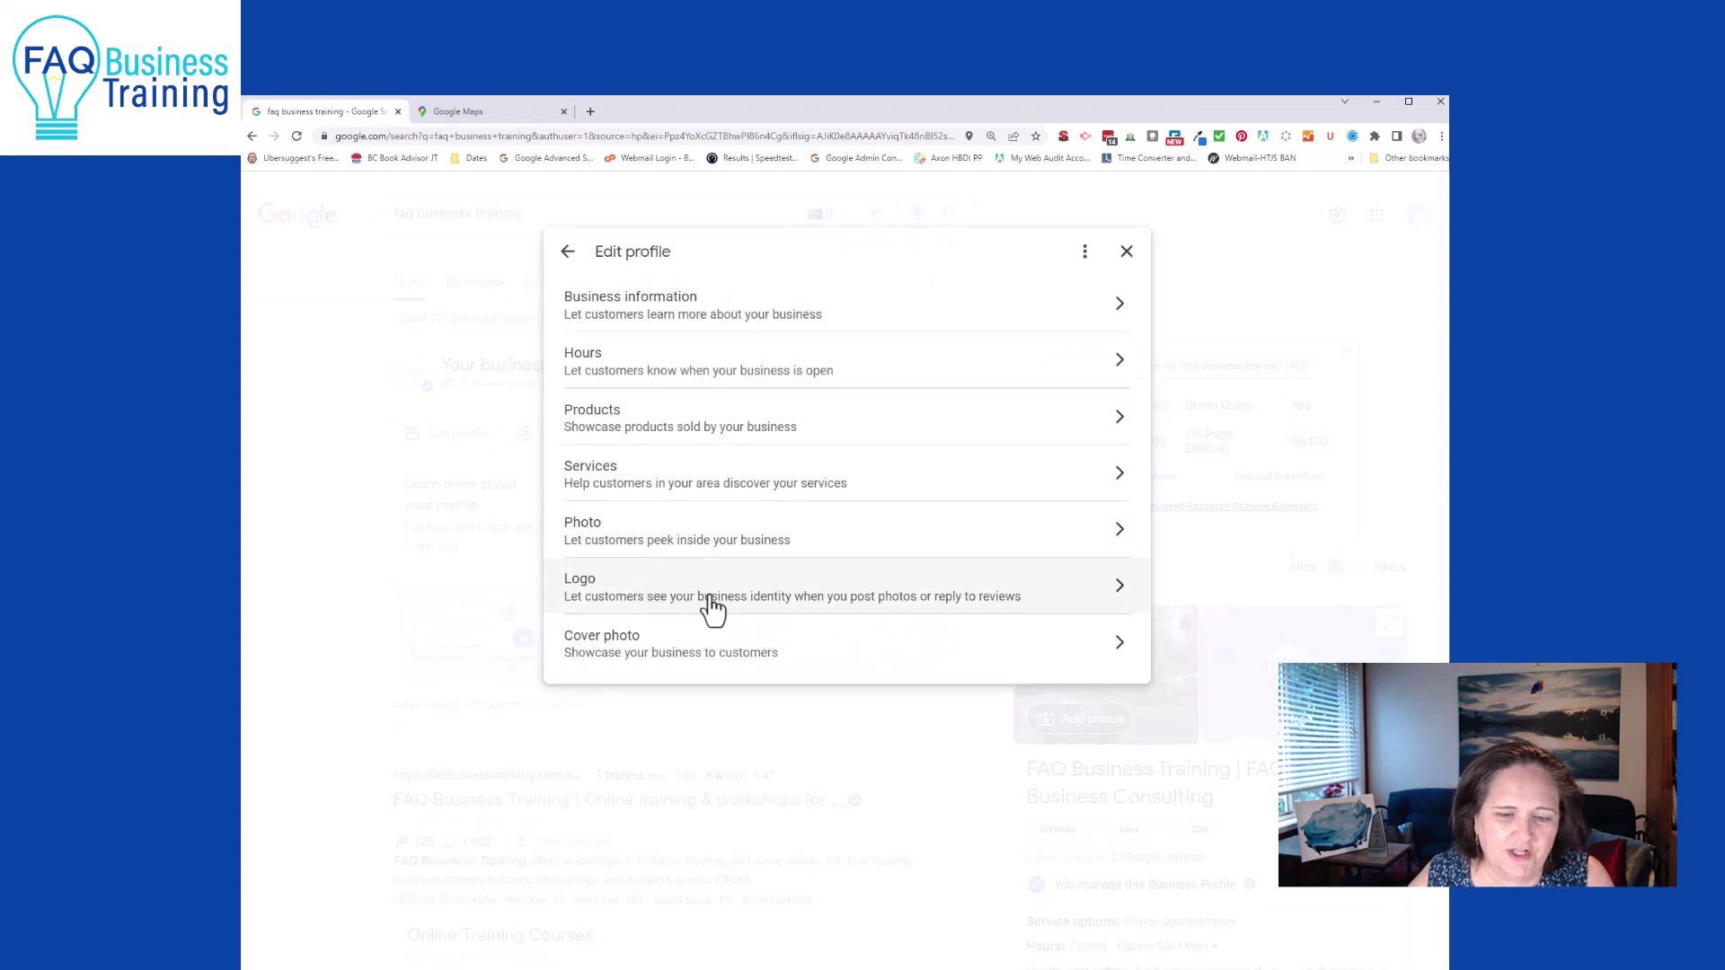
pyautogui.click(1126, 253)
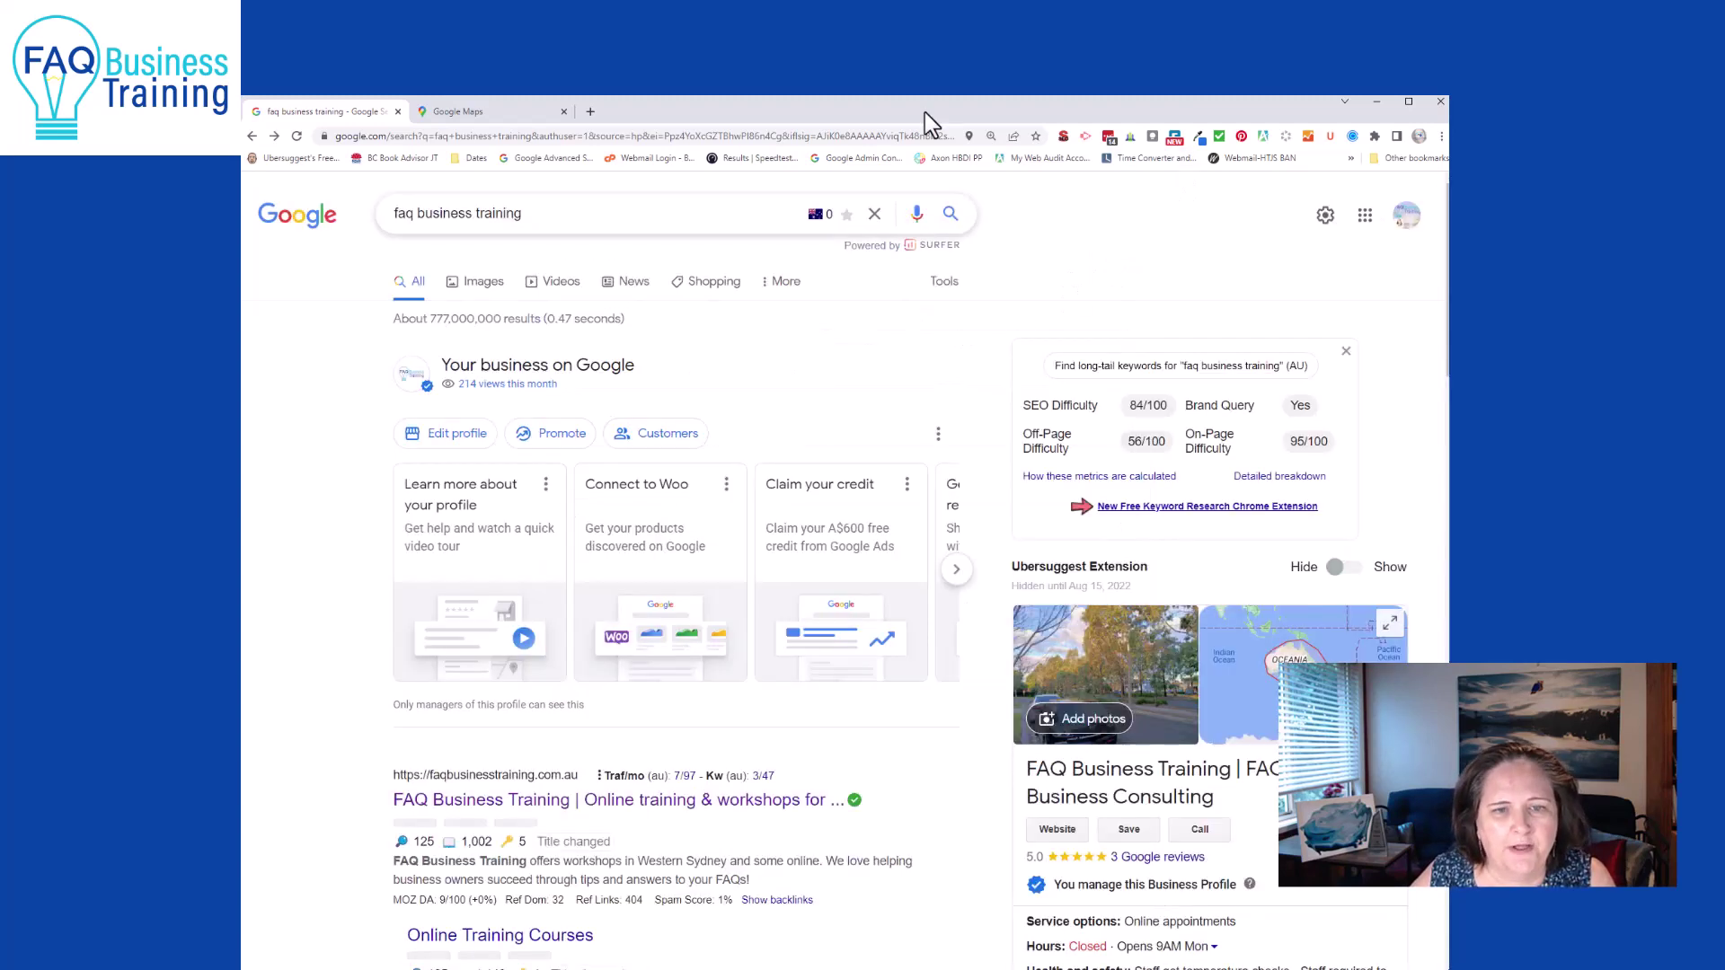
# - Review the profile's Promote options, open the photo upload among them, and close it without uploading
pyautogui.click(554, 436)
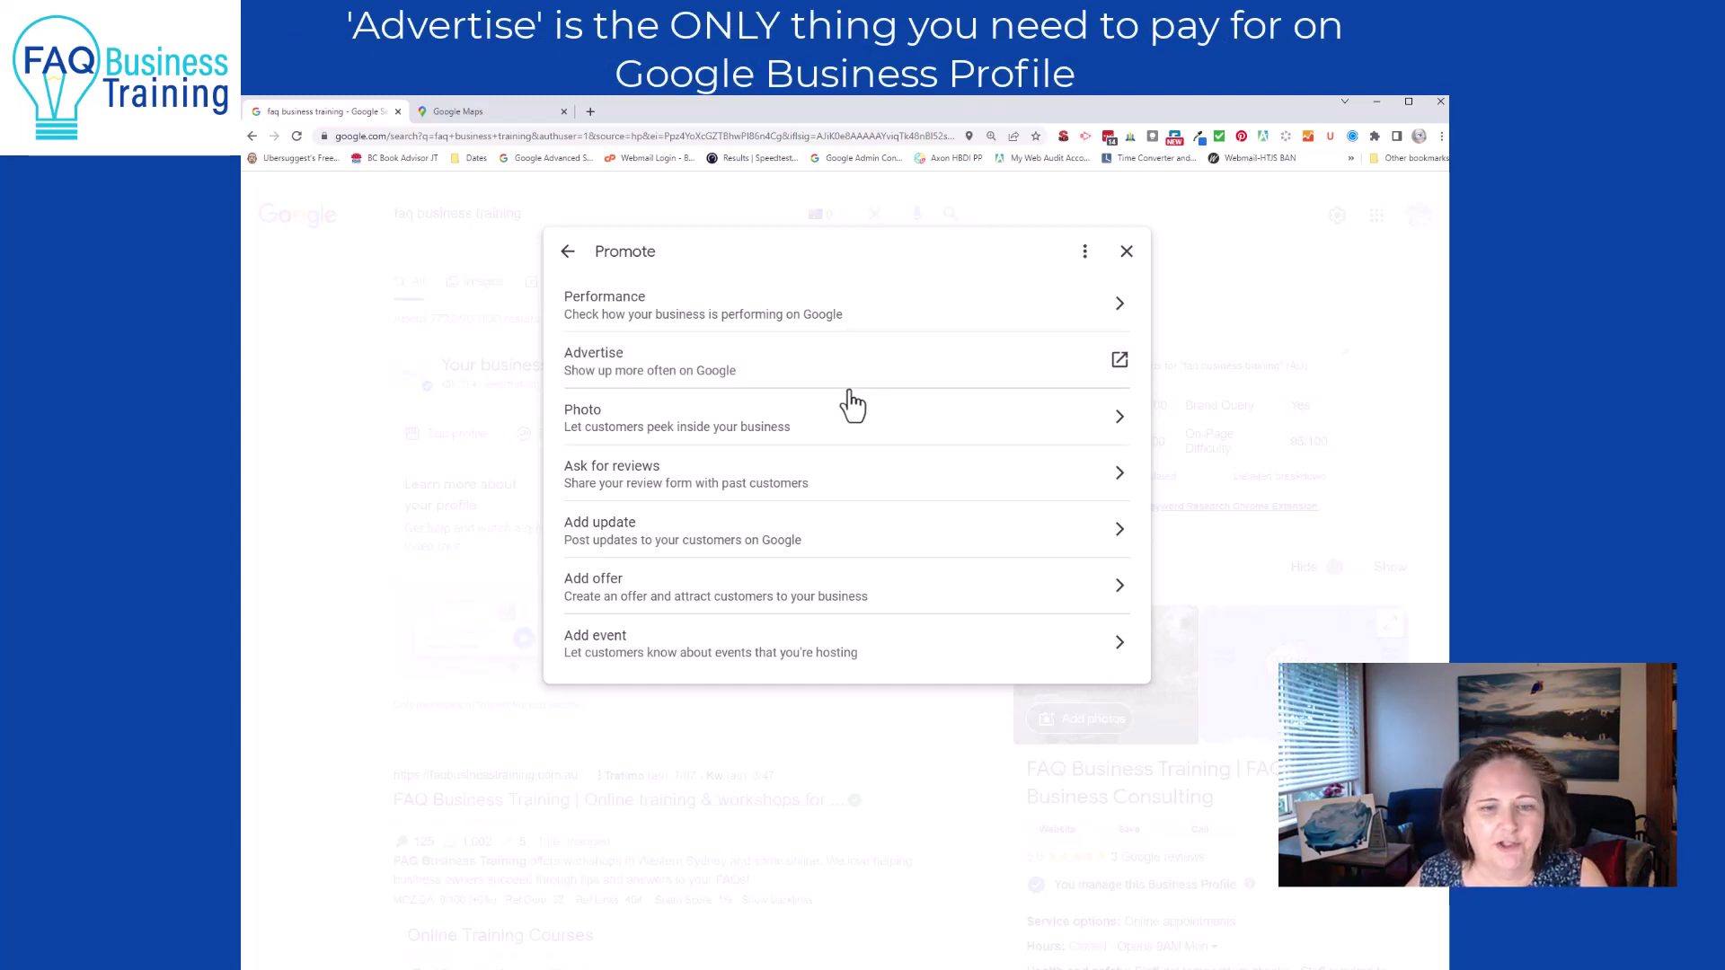
pyautogui.click(737, 437)
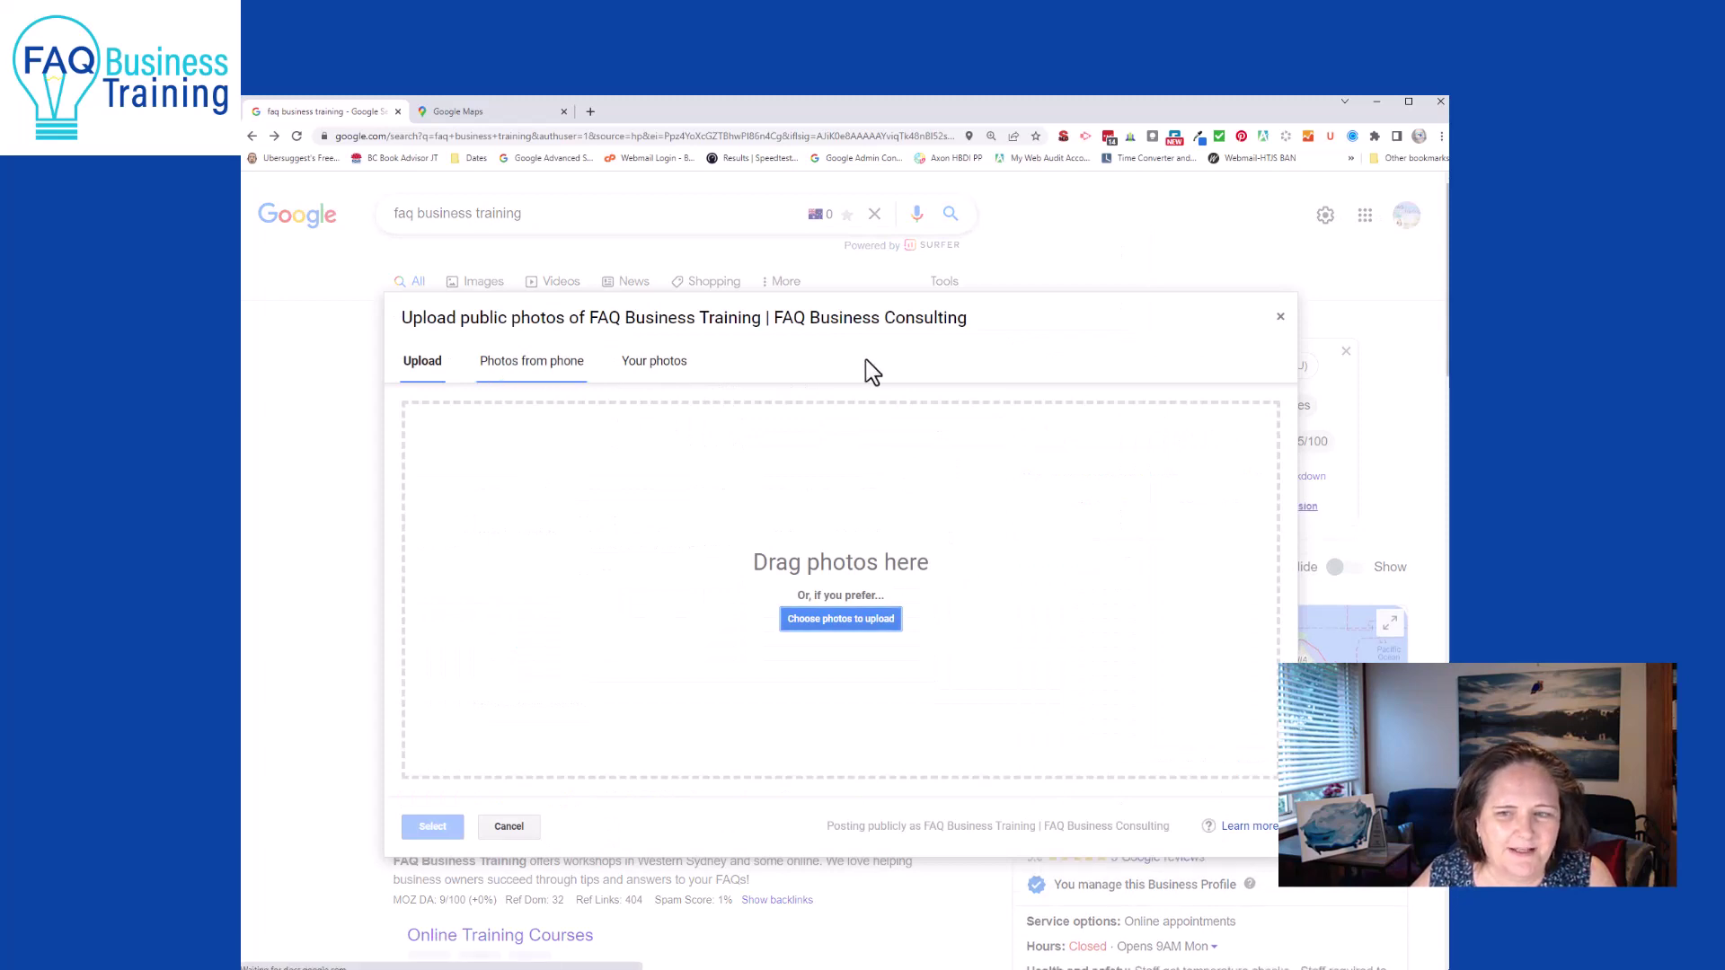
pyautogui.click(1280, 322)
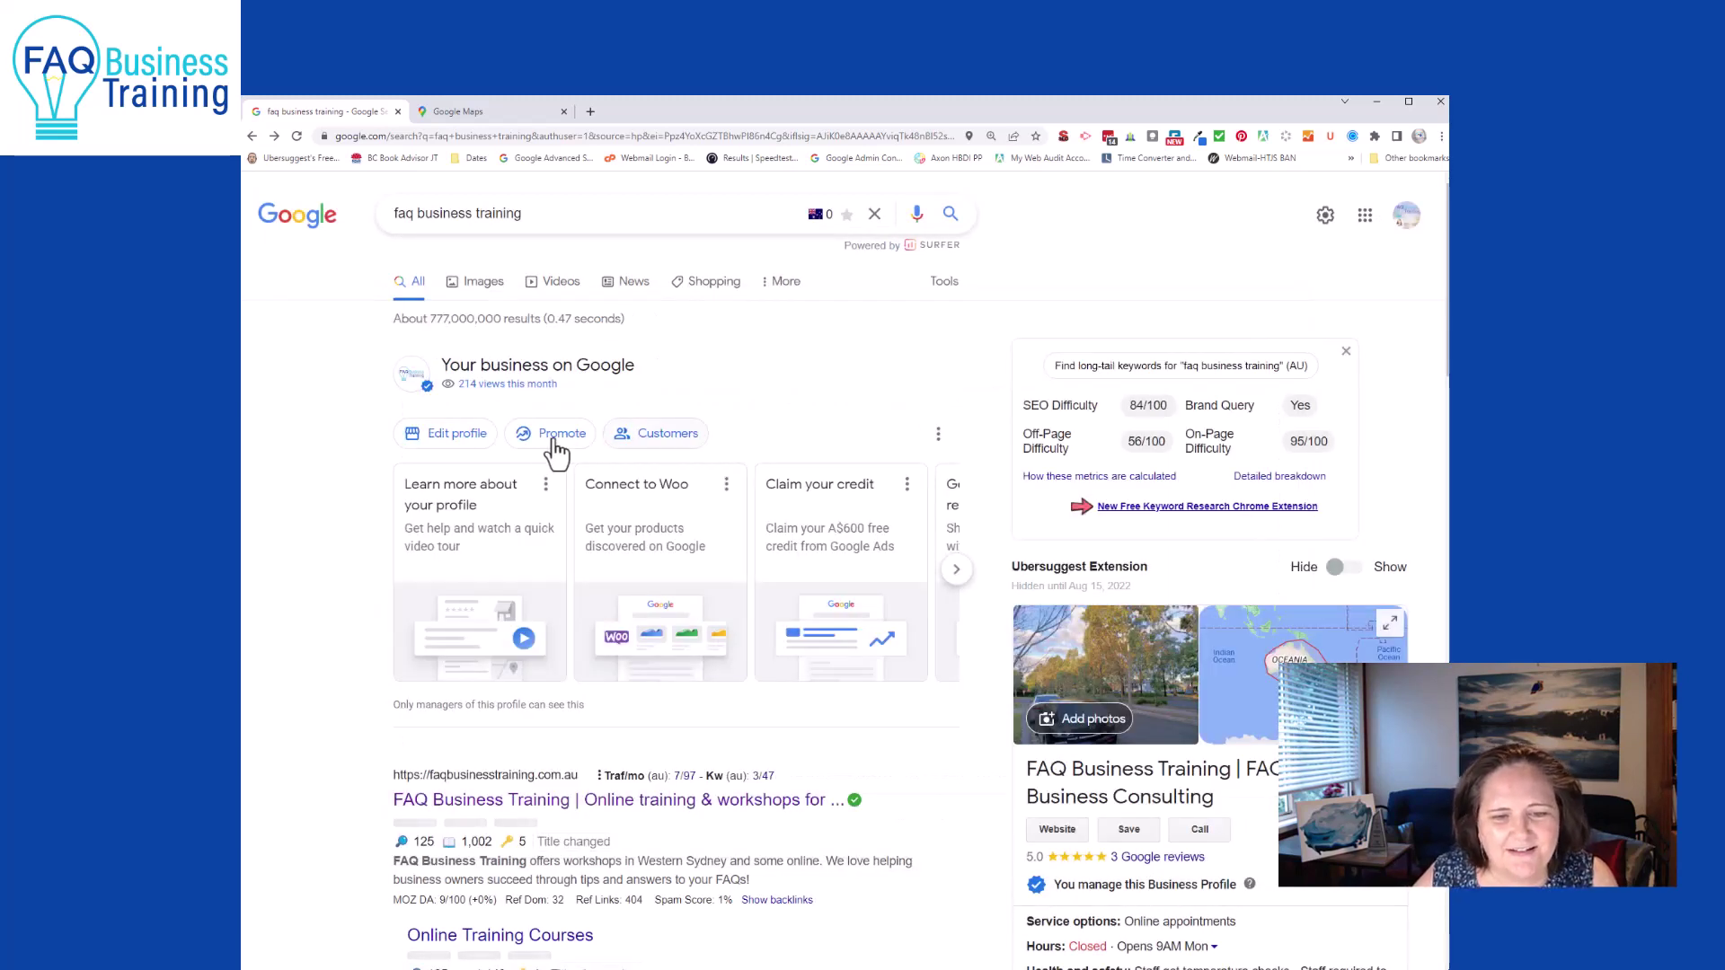
# - Open the blank Add event form from the Promote options, examine its fields and button choices, and discard it
pyautogui.click(539, 438)
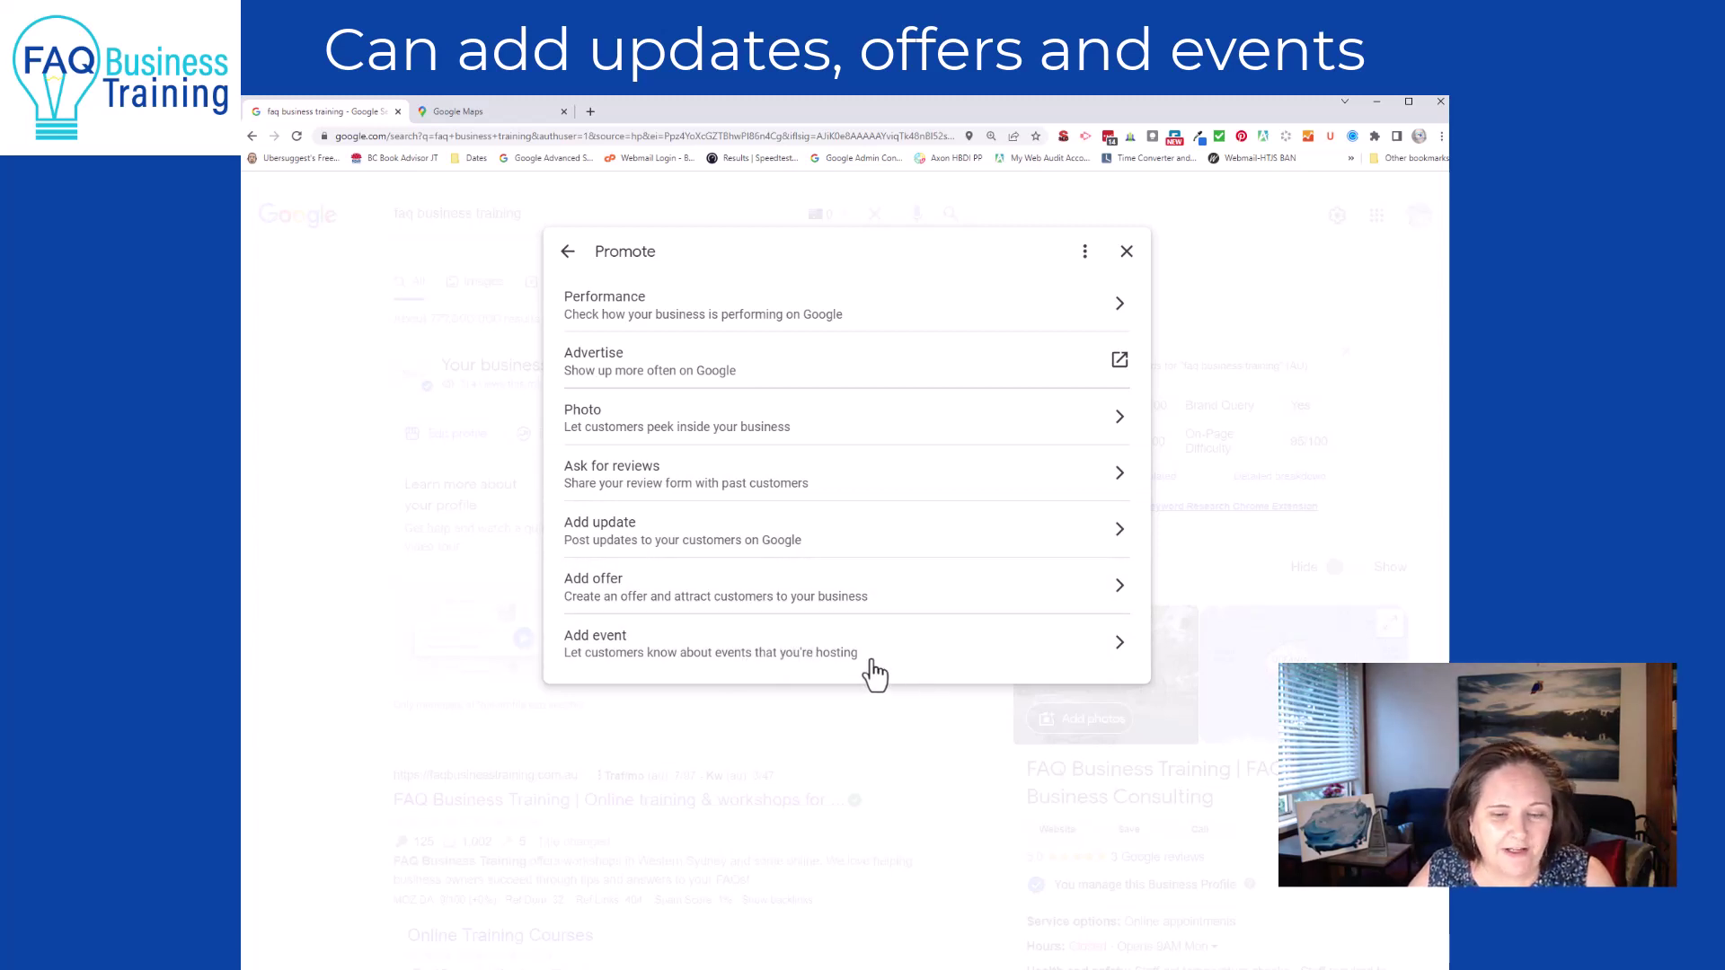
pyautogui.click(1120, 642)
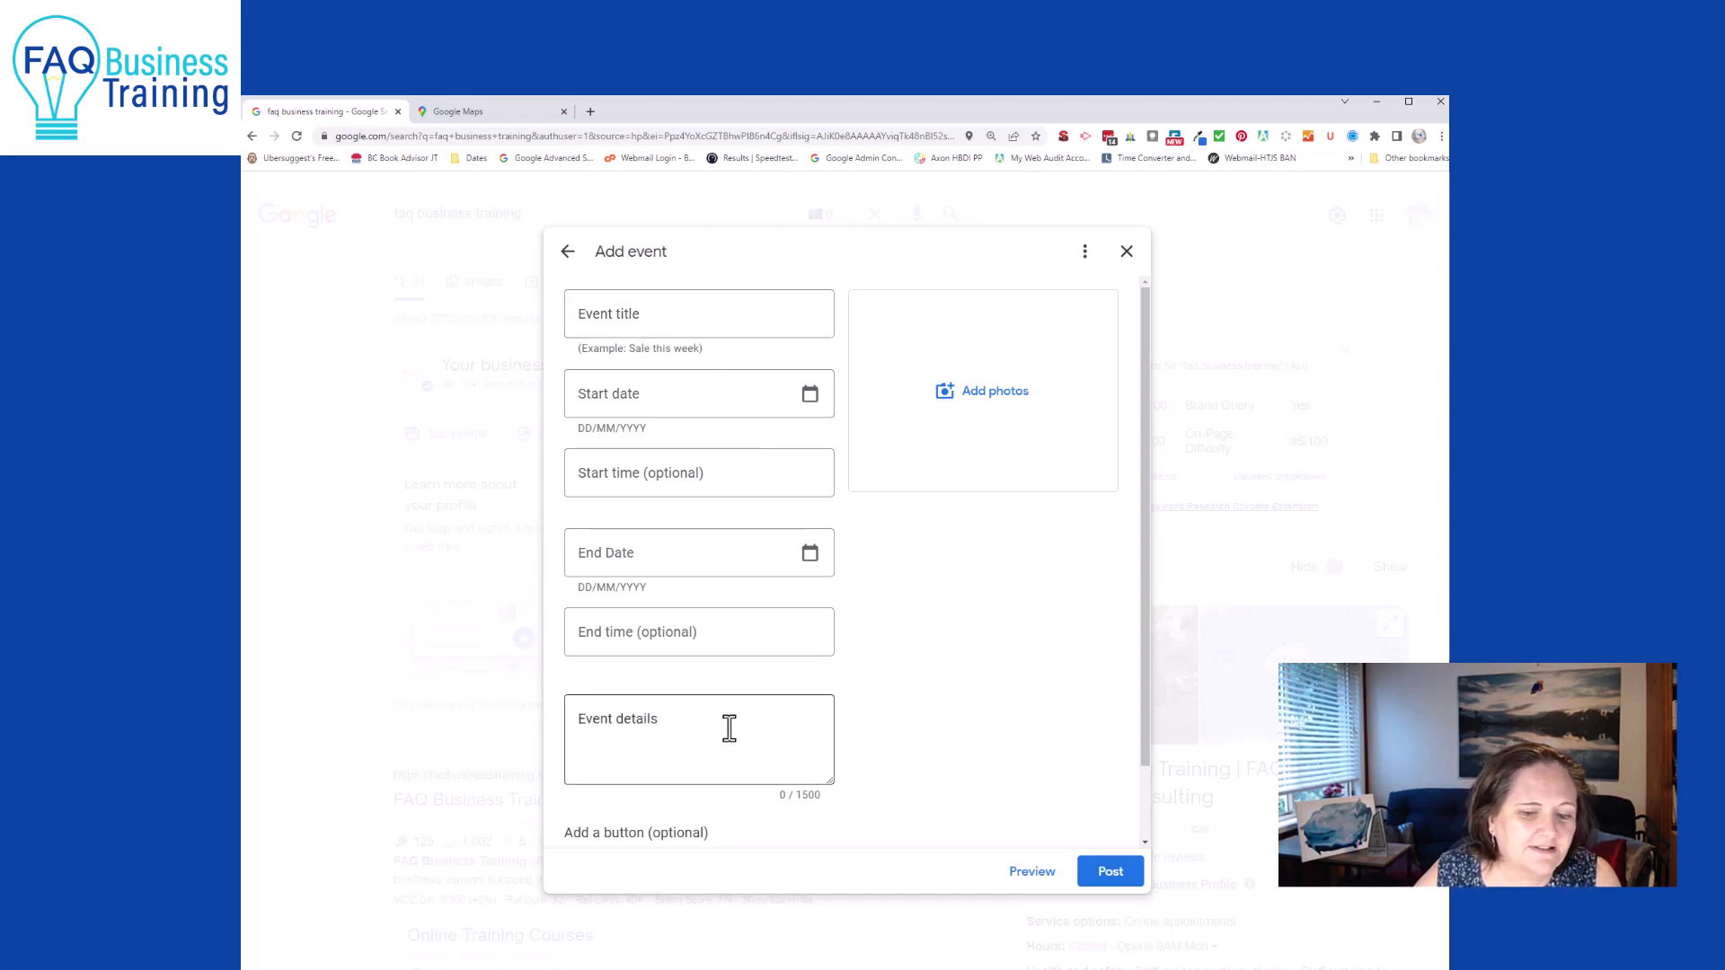
pyautogui.scroll(-2, 767, 718)
pyautogui.click(699, 798)
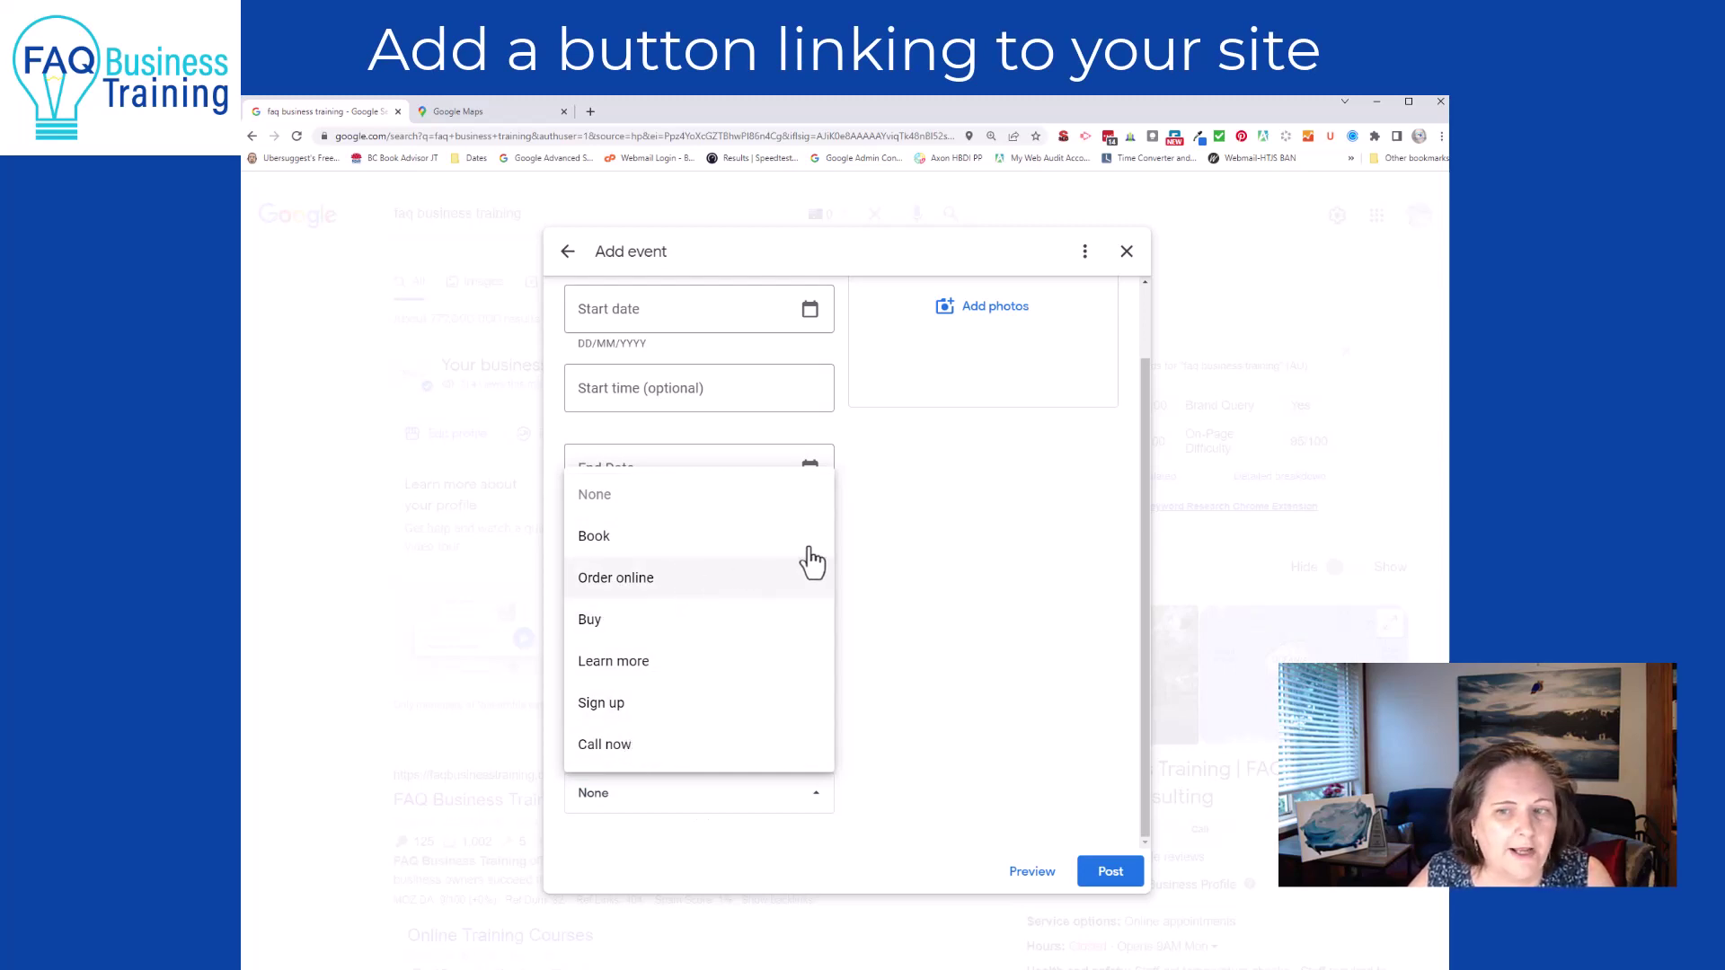
pyautogui.scroll(1, 927, 552)
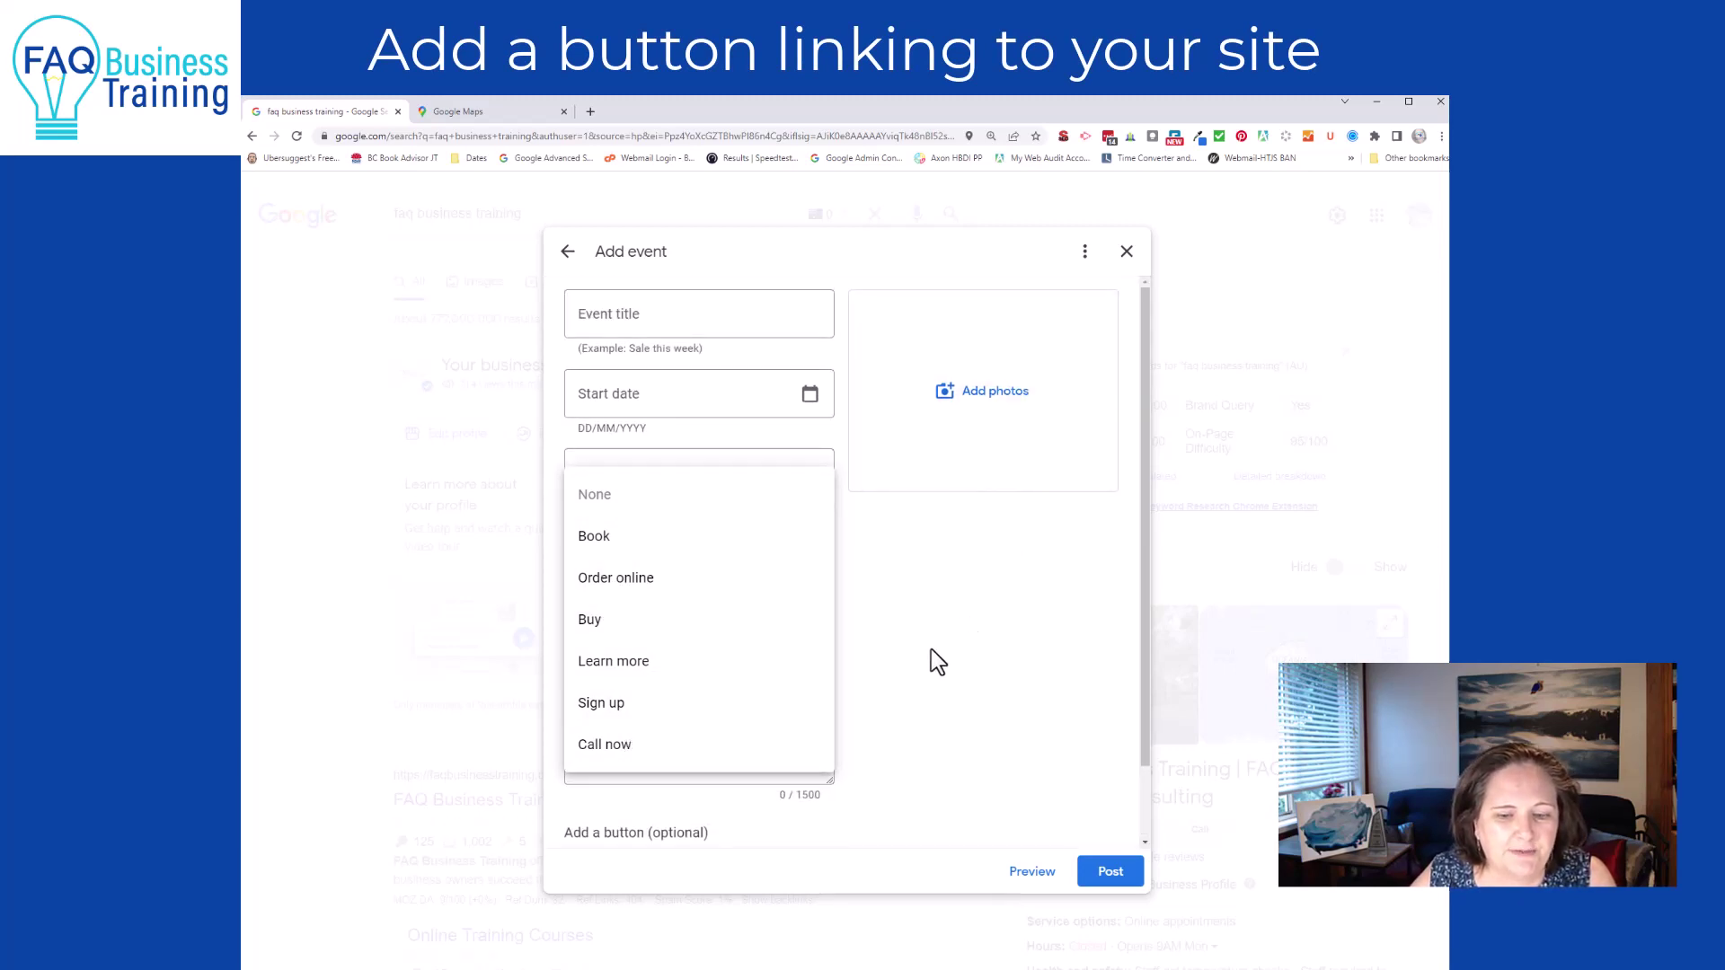
pyautogui.click(905, 676)
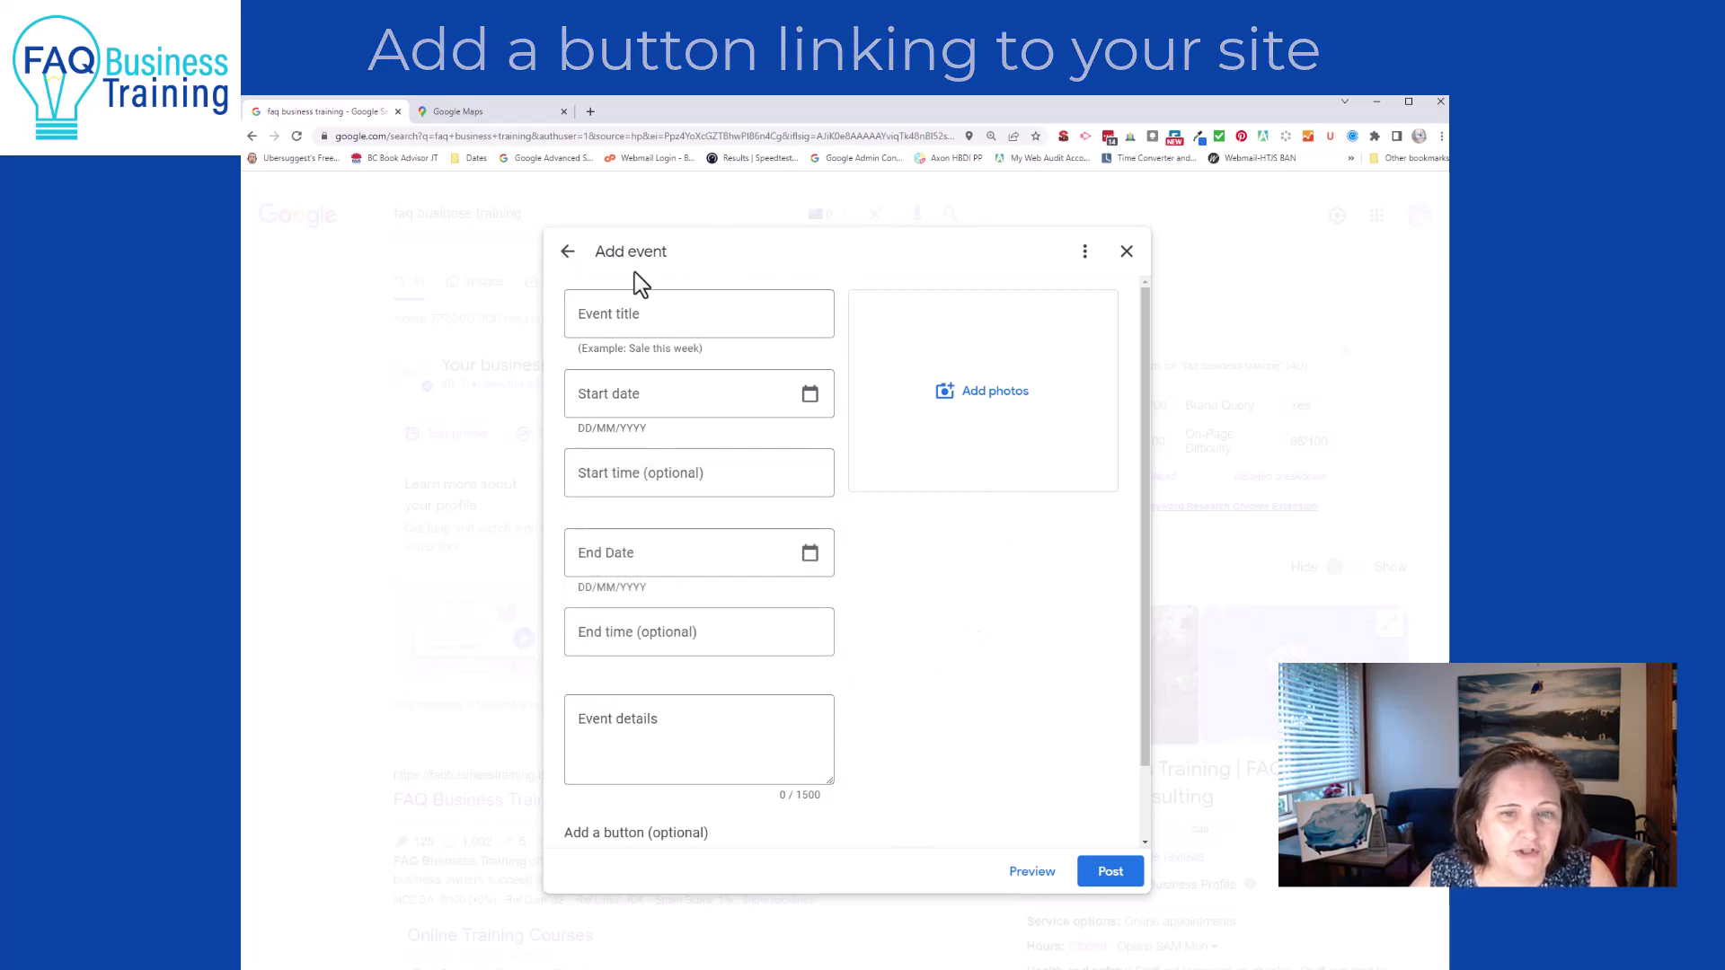
pyautogui.click(568, 254)
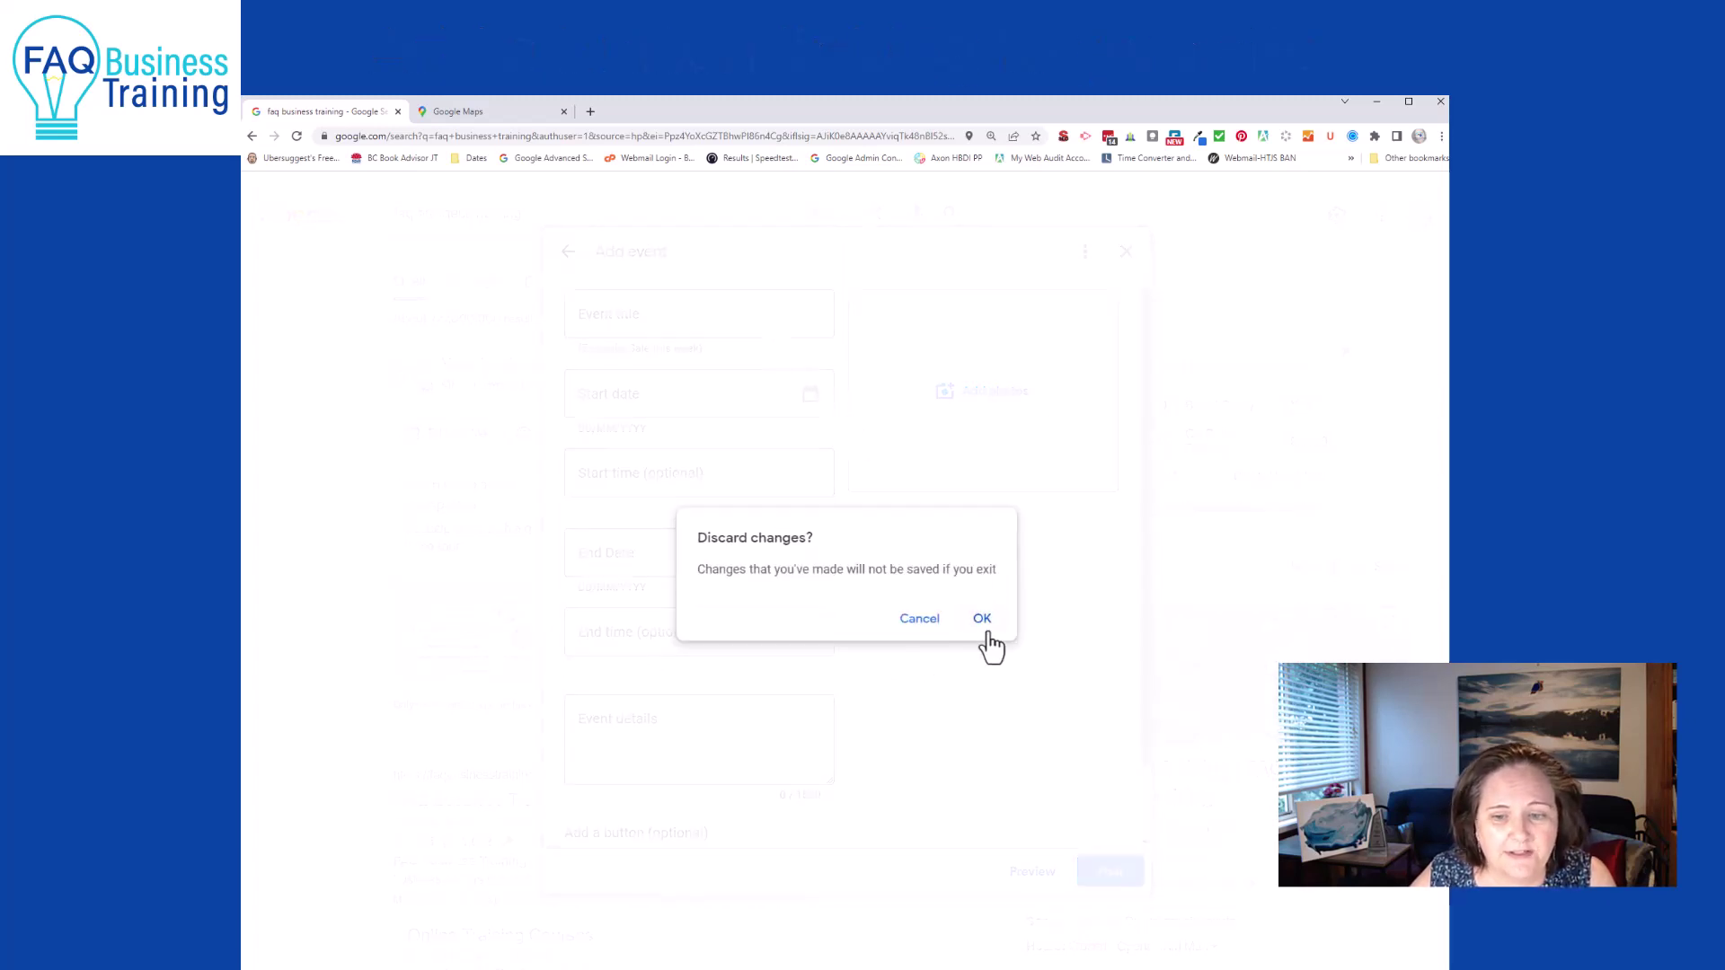
pyautogui.click(980, 620)
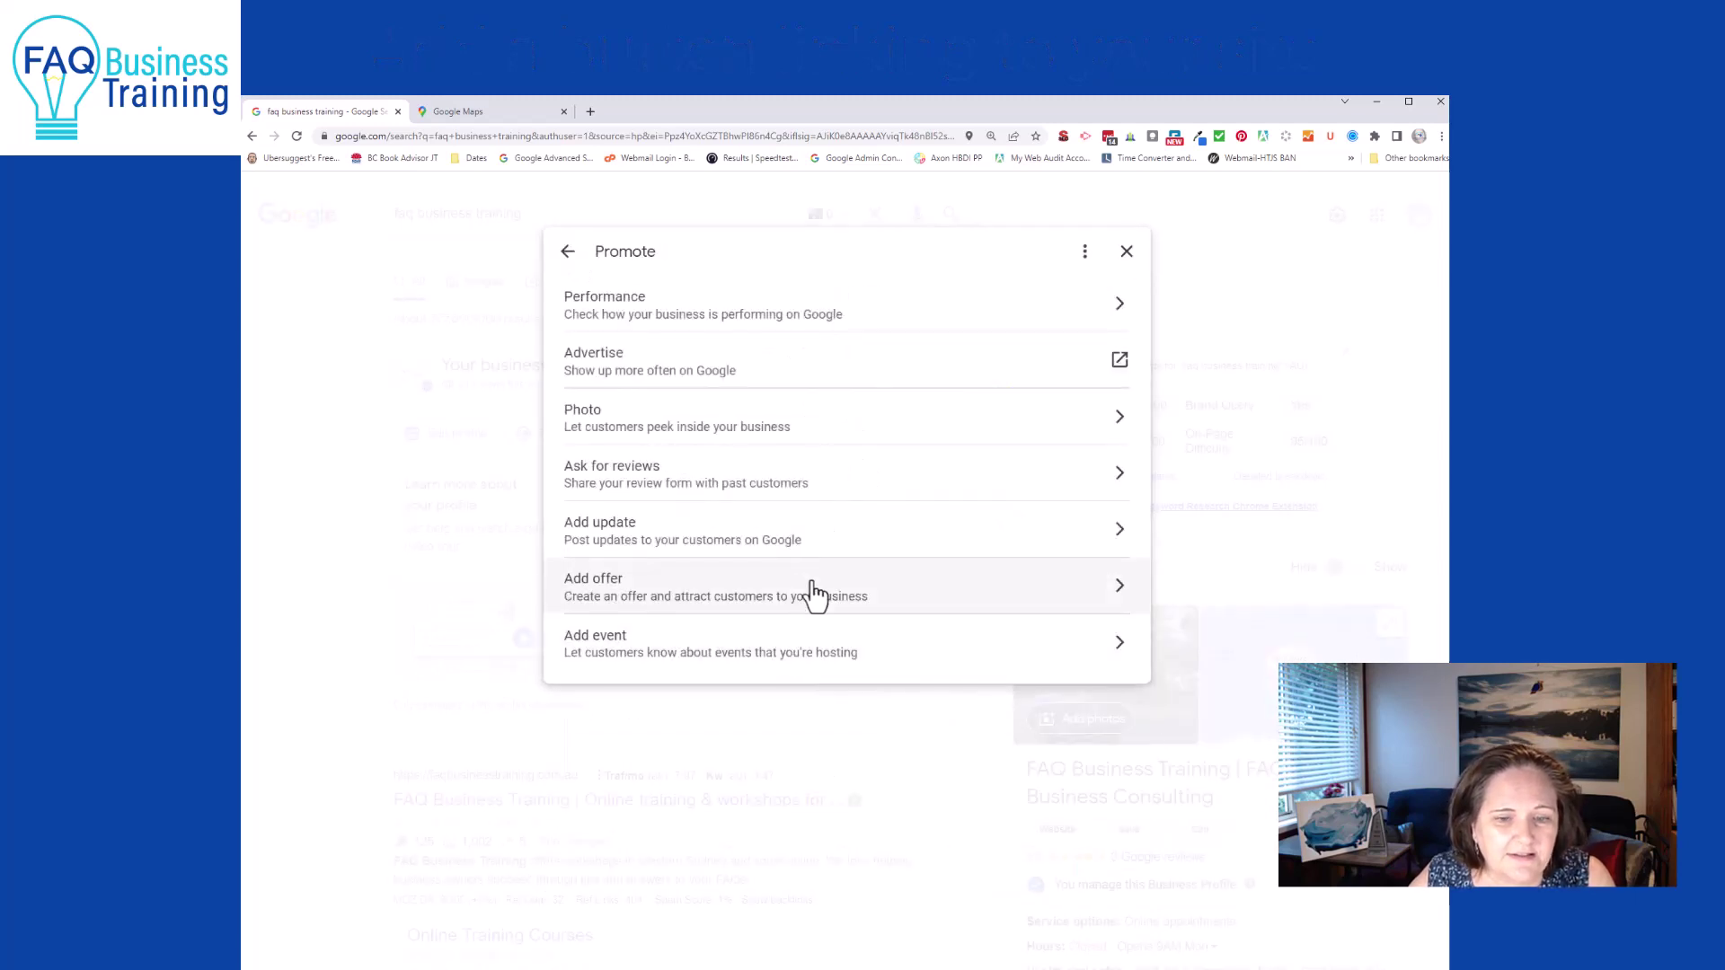
# - Open the blank Add offer form, examine its fields and expanded optional details, and discard it
pyautogui.click(649, 593)
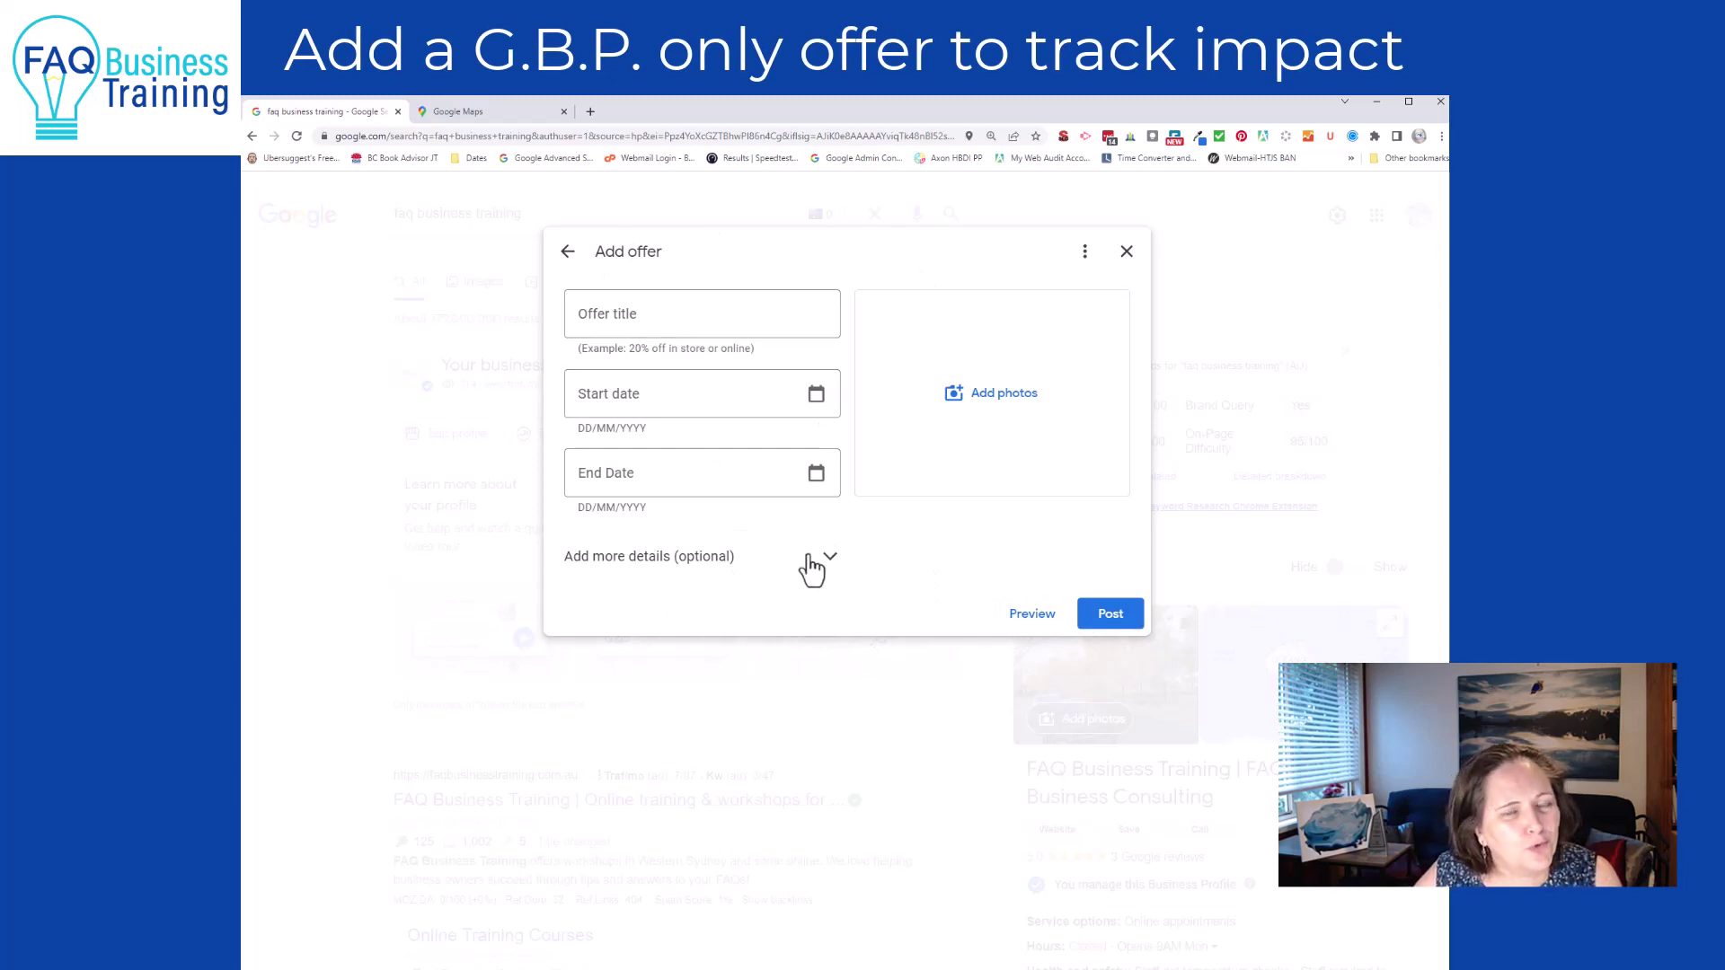
pyautogui.click(825, 568)
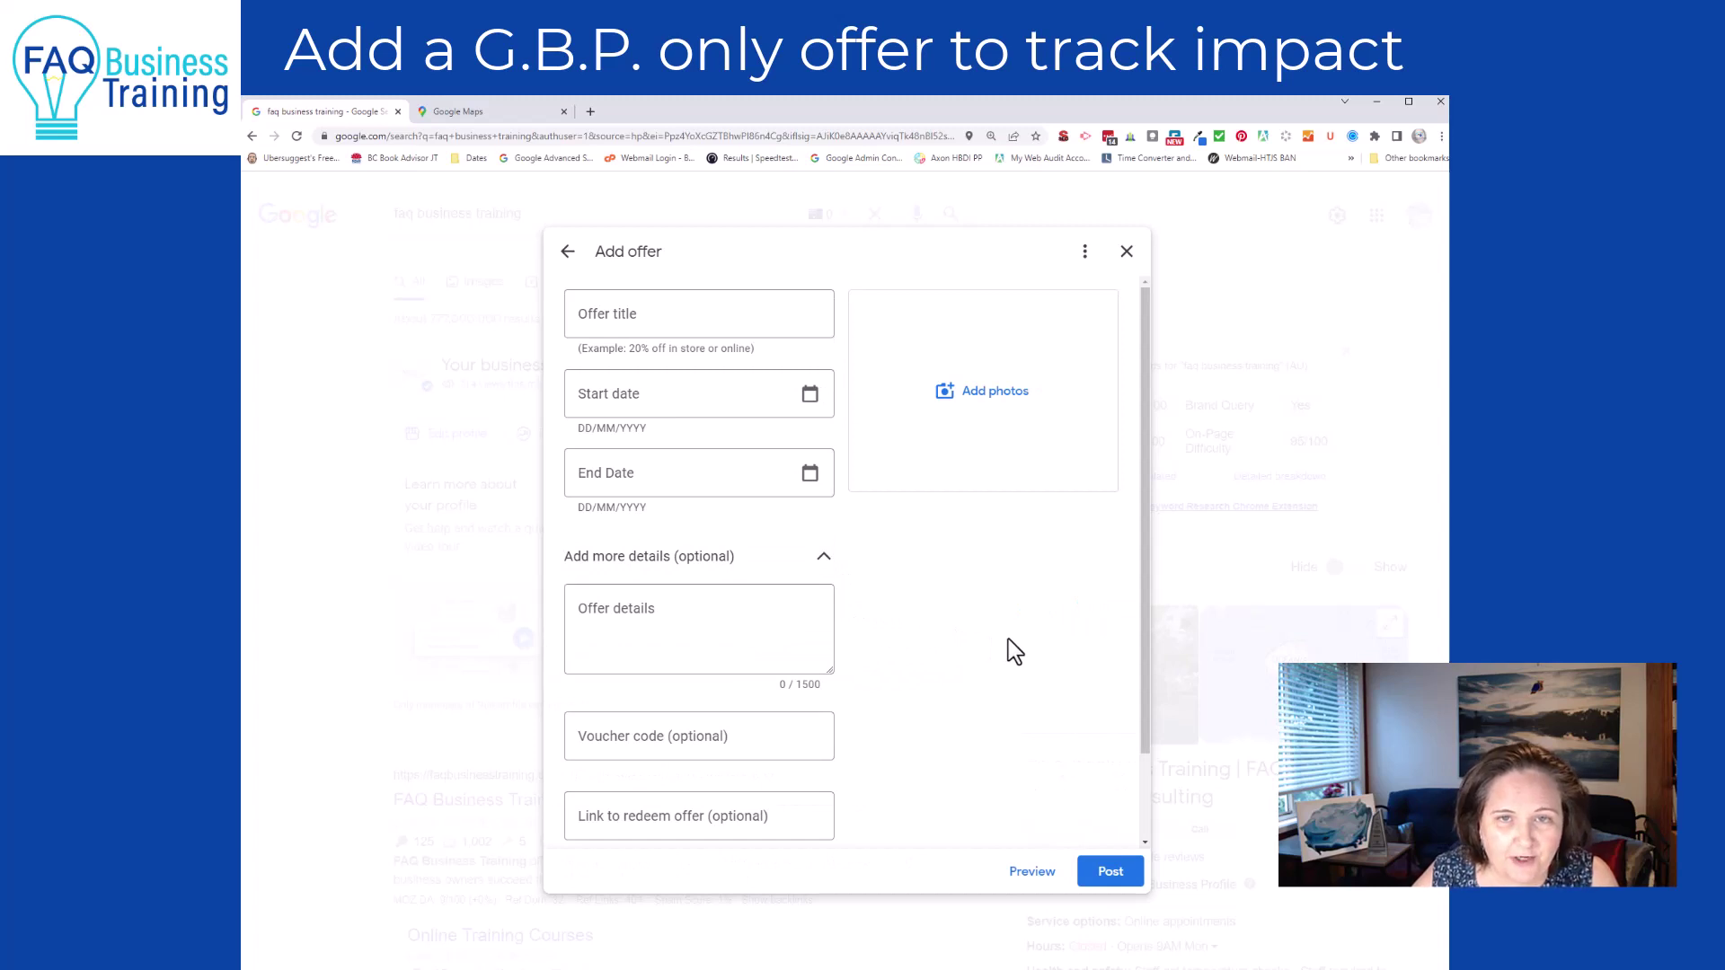
pyautogui.scroll(-1, 918, 644)
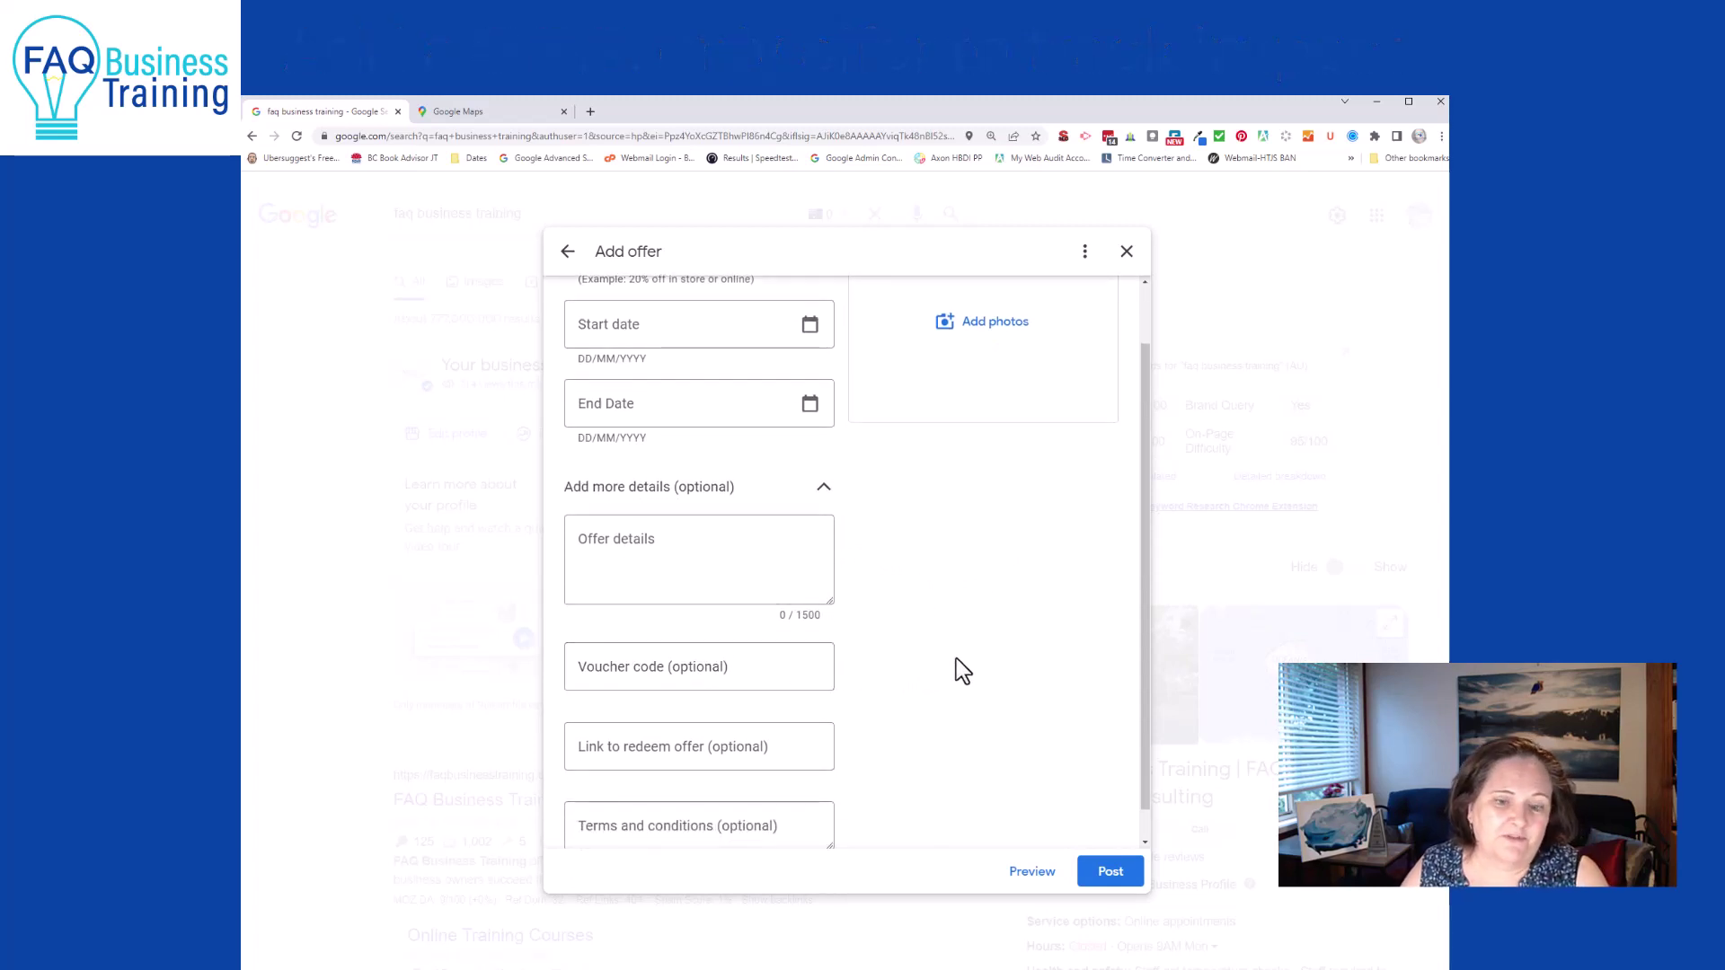
pyautogui.scroll(-1, 961, 672)
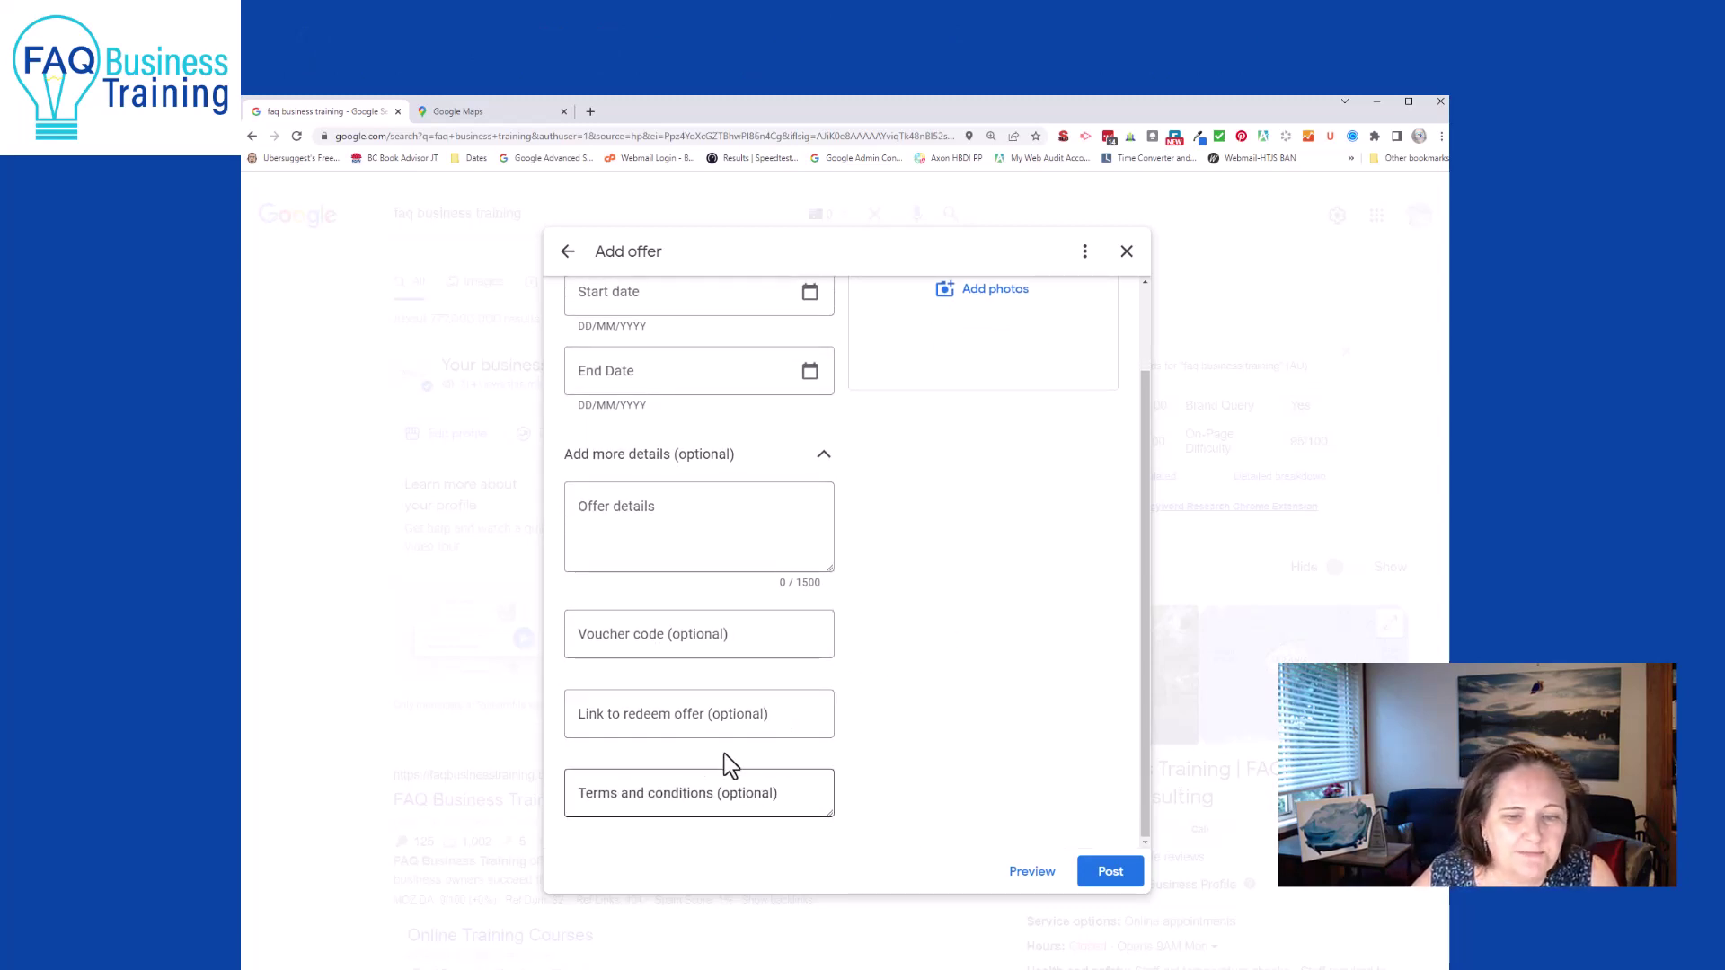
pyautogui.scroll(1, 719, 556)
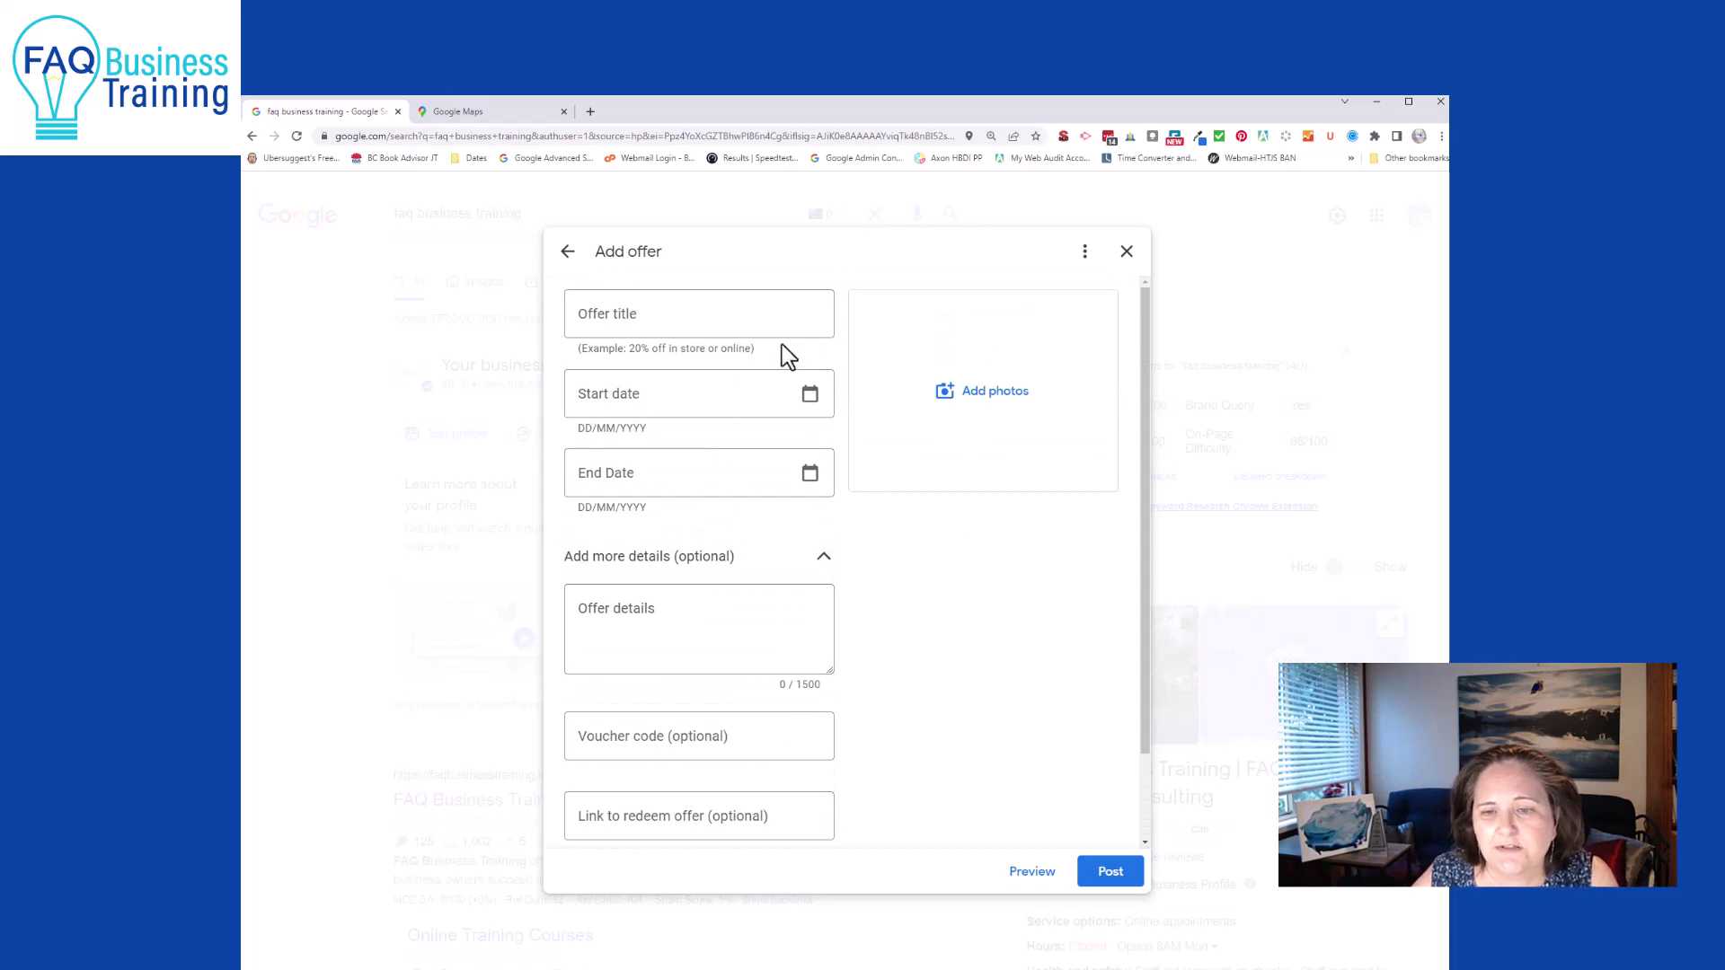
pyautogui.click(568, 252)
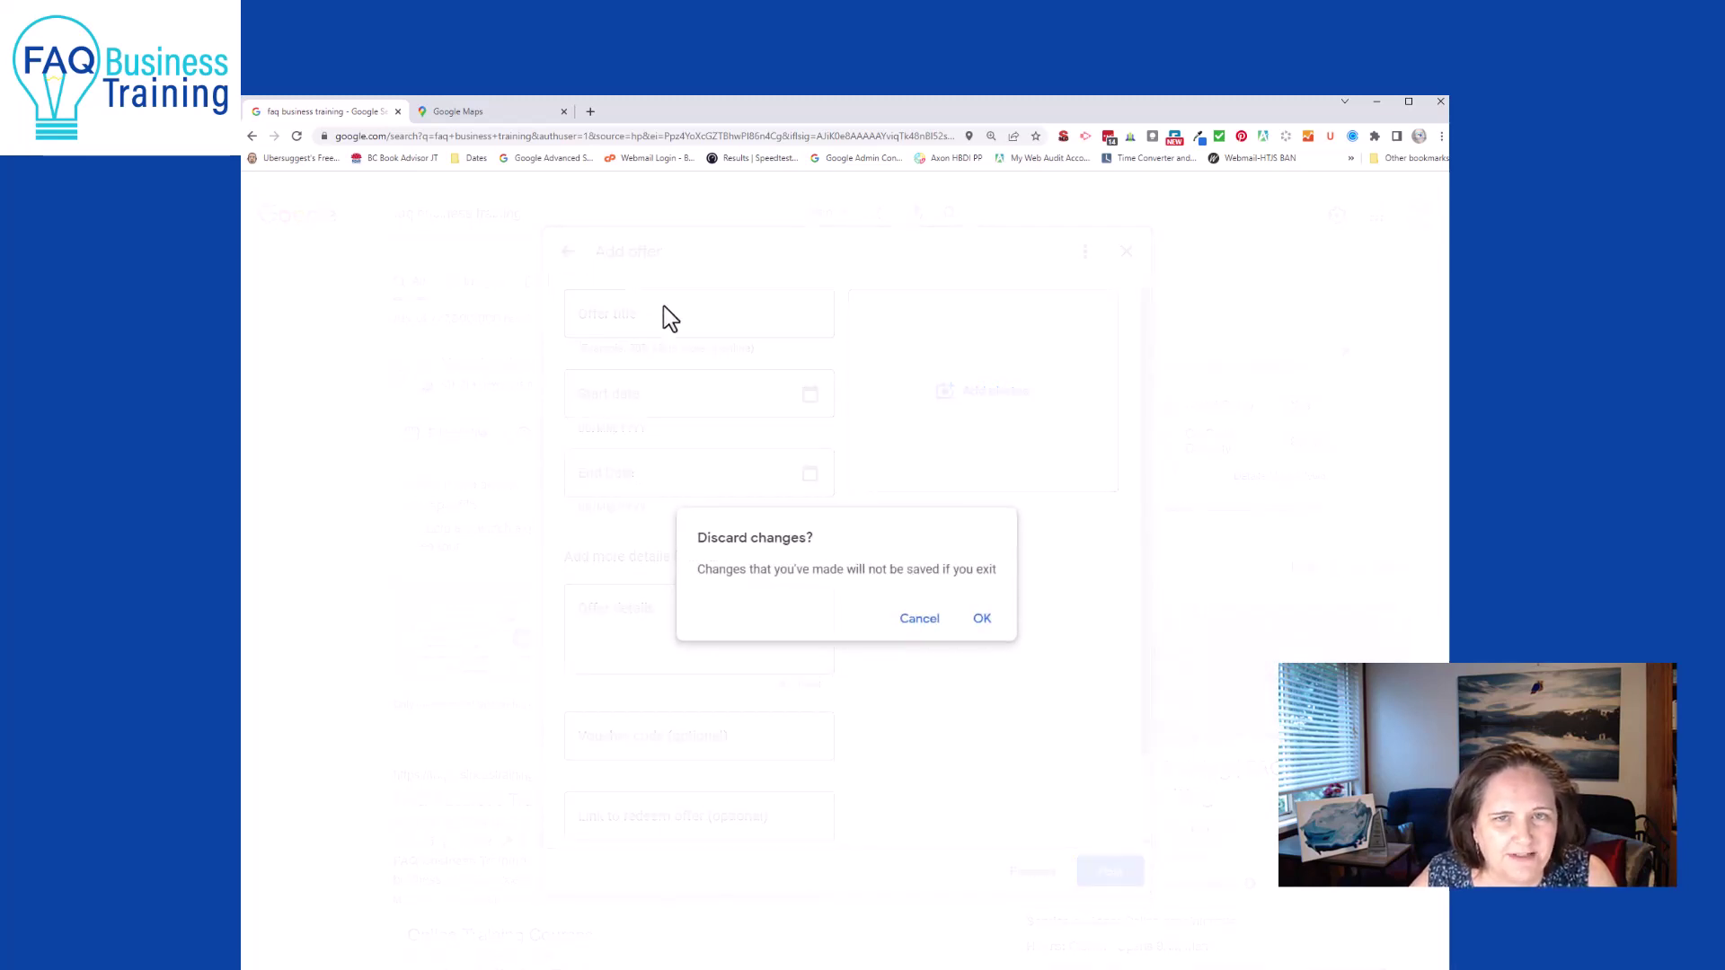
pyautogui.click(982, 620)
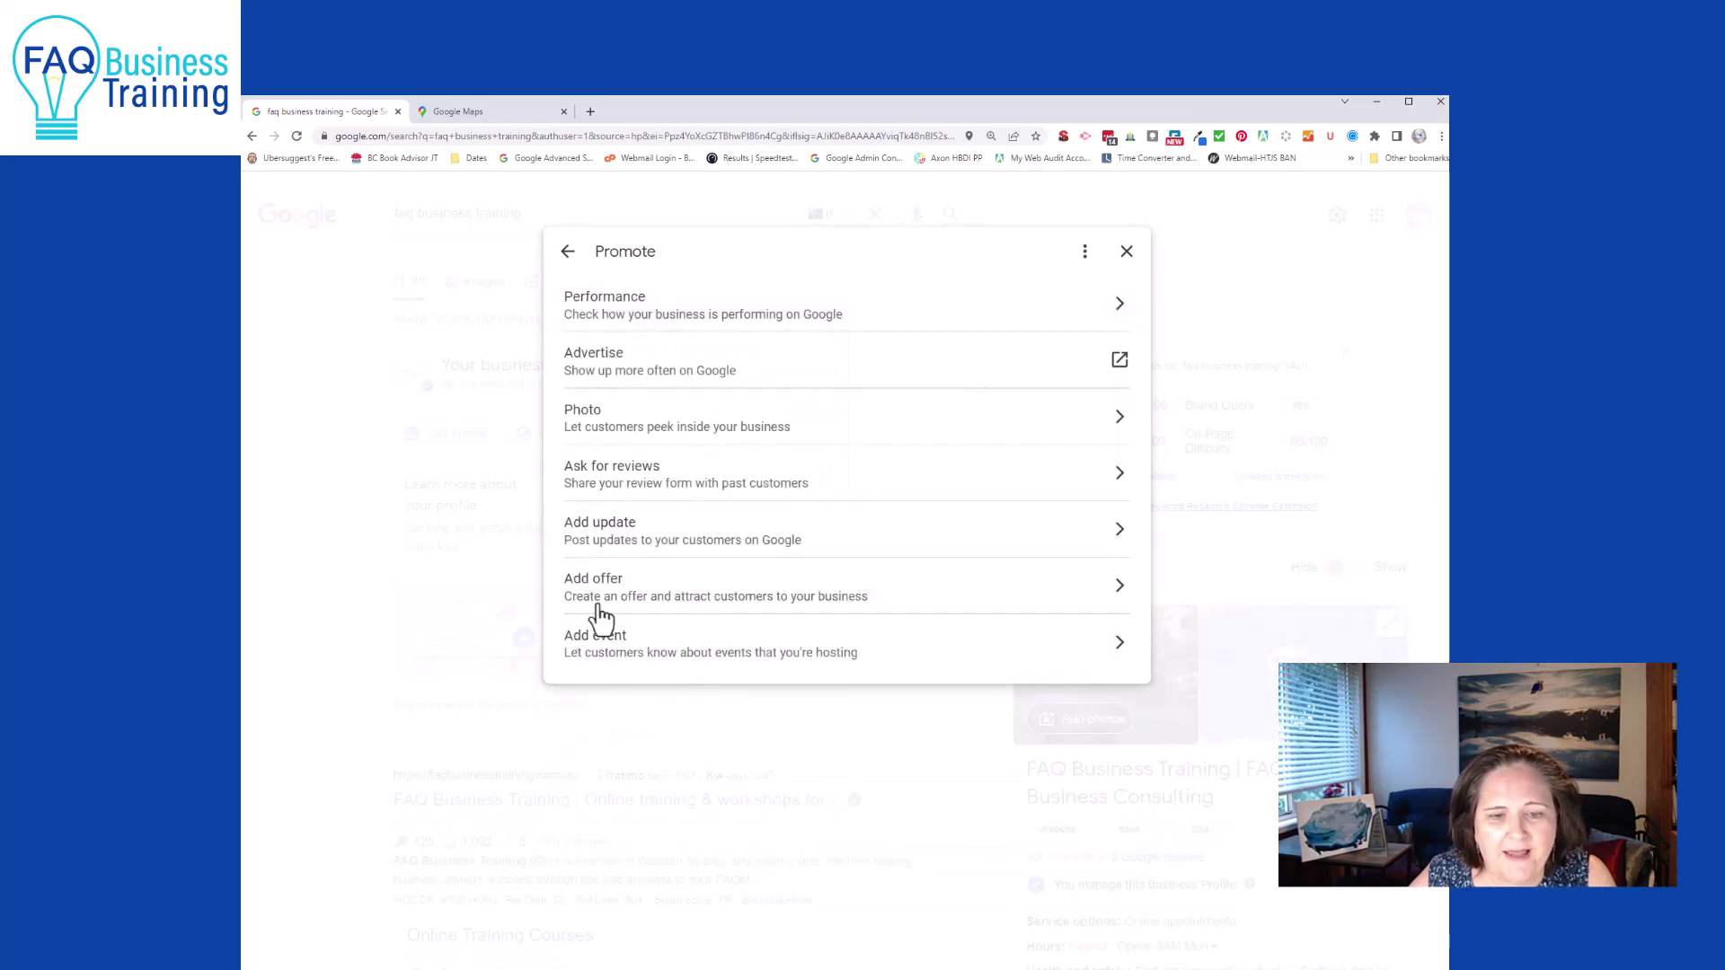
# - Start a new profile update and attach the first square podcast artwork image from the "S2 Ep29 Status quo" folder
pyautogui.click(693, 538)
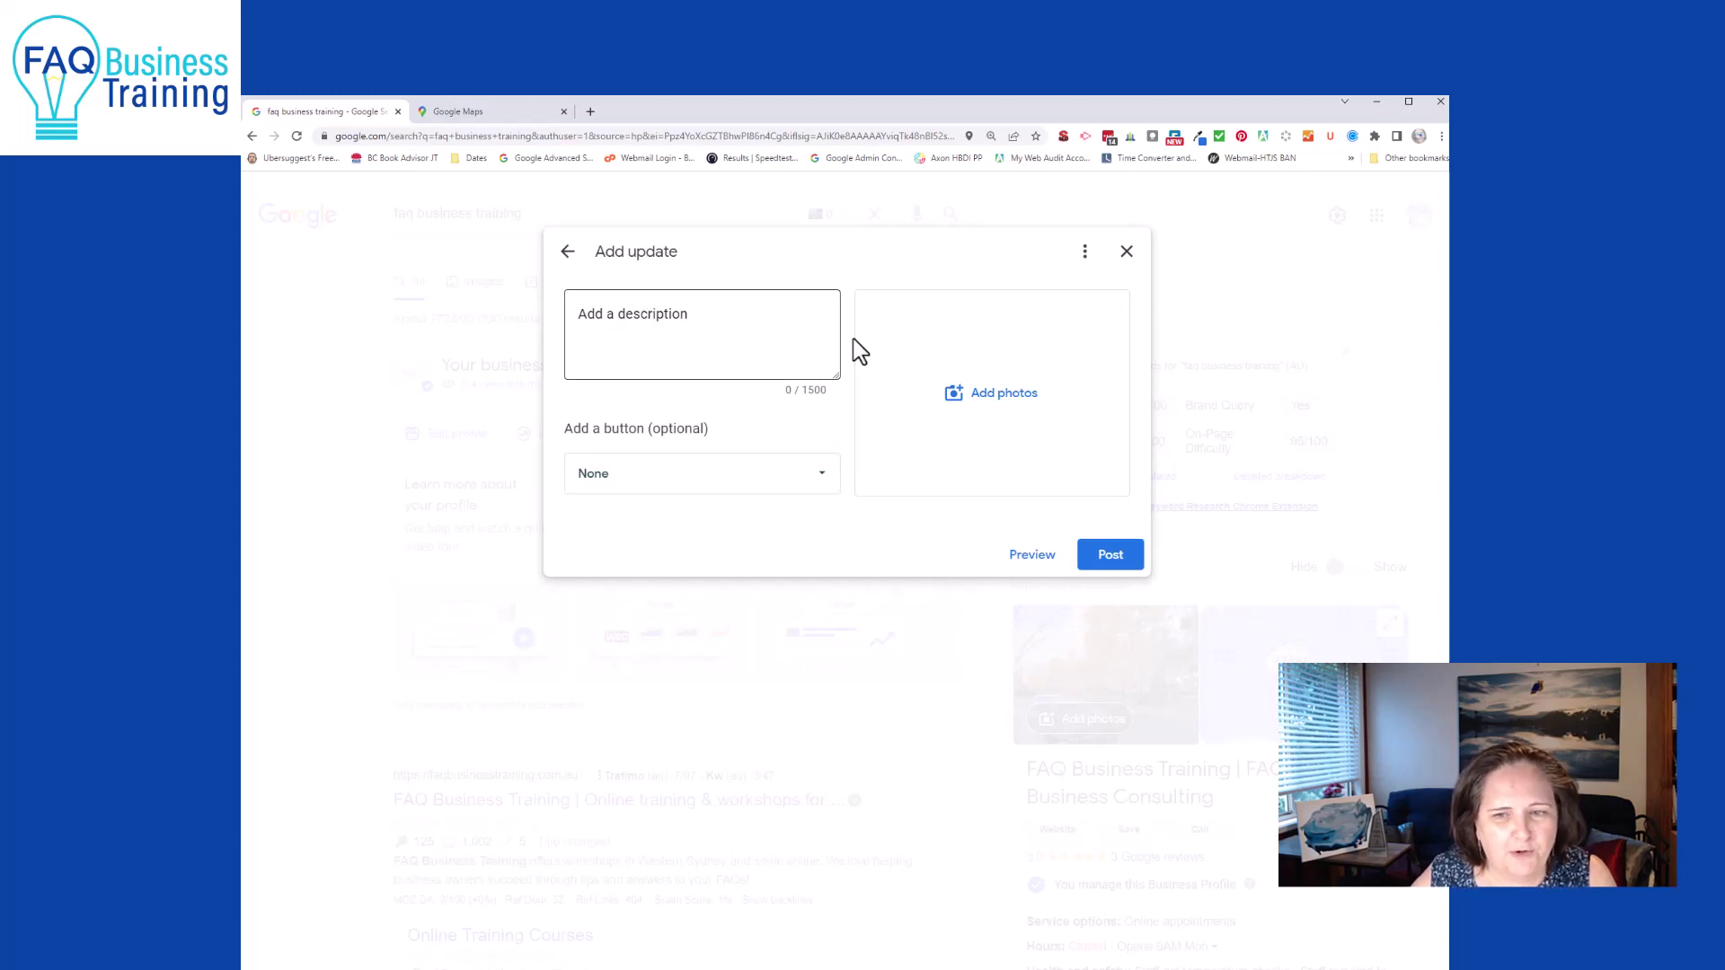
pyautogui.click(931, 418)
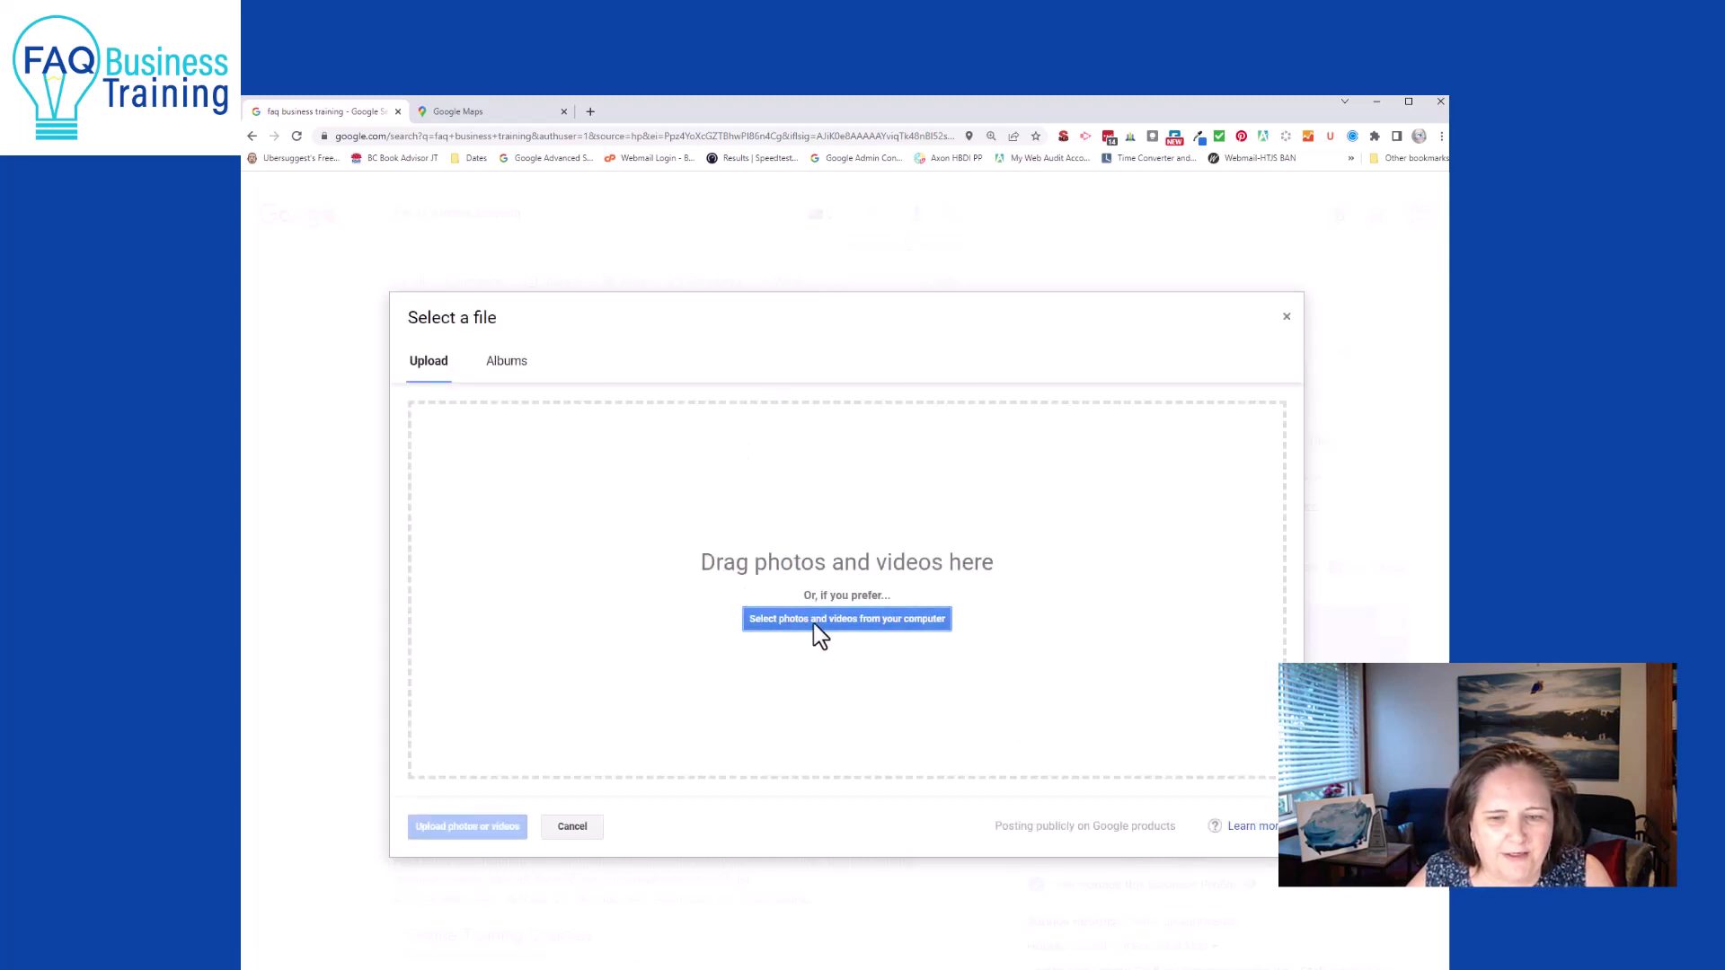
pyautogui.click(821, 619)
pyautogui.click(557, 220)
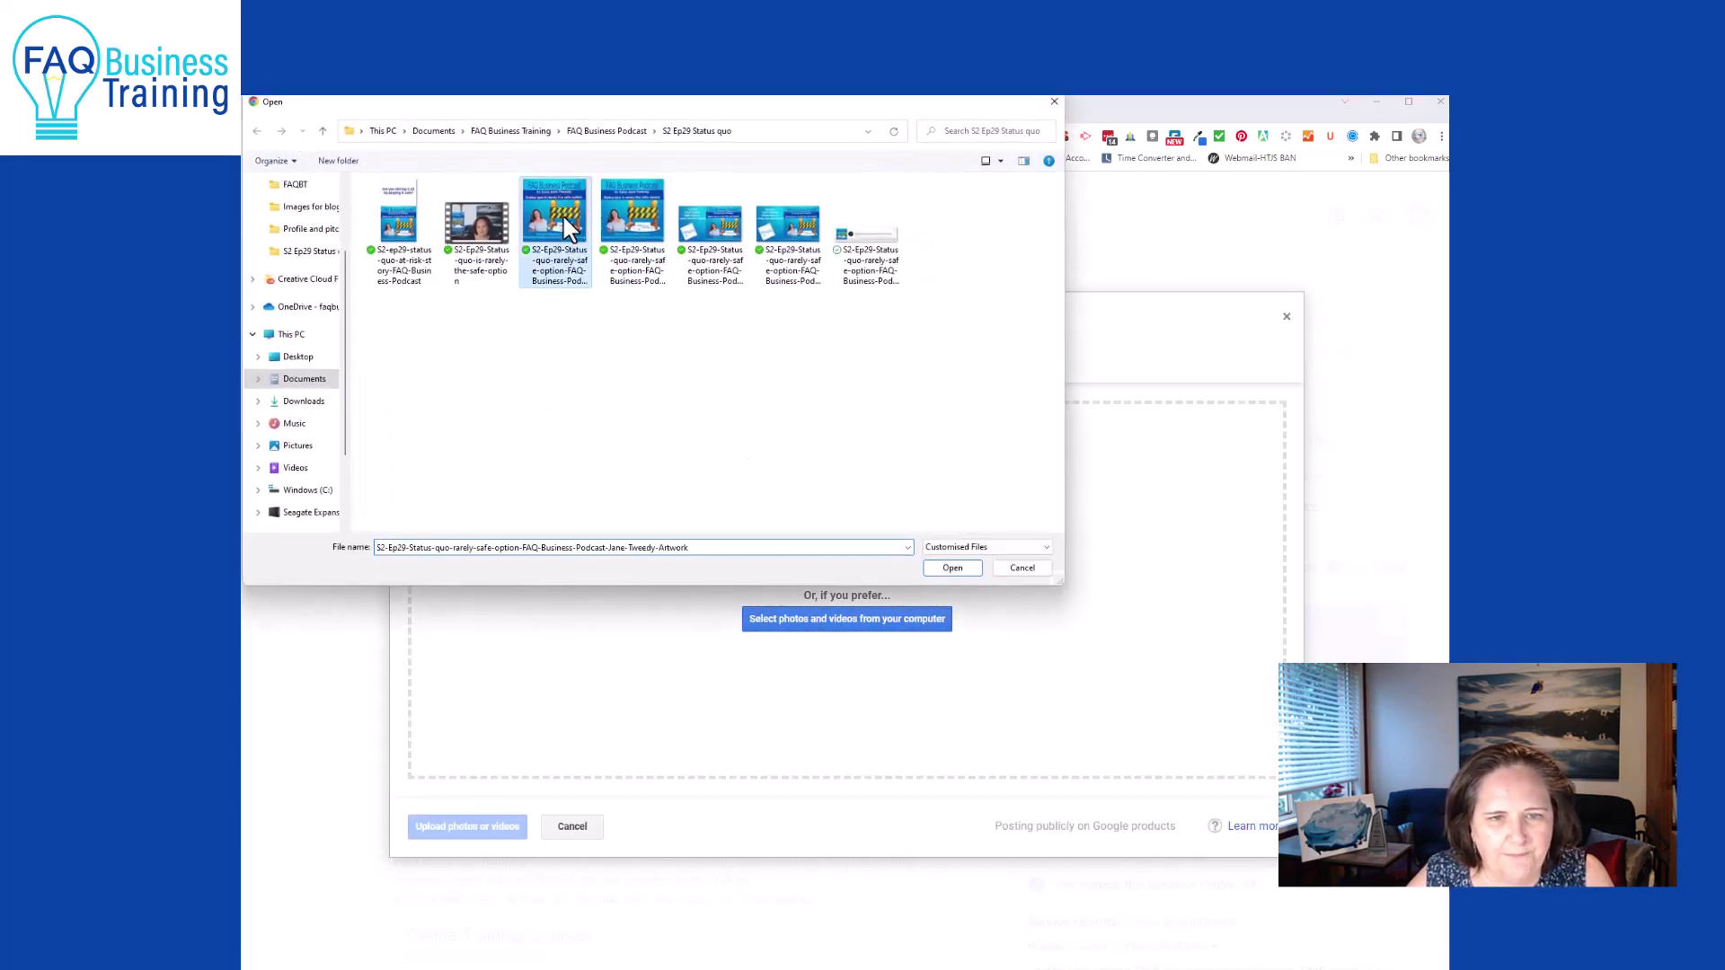
pyautogui.click(951, 568)
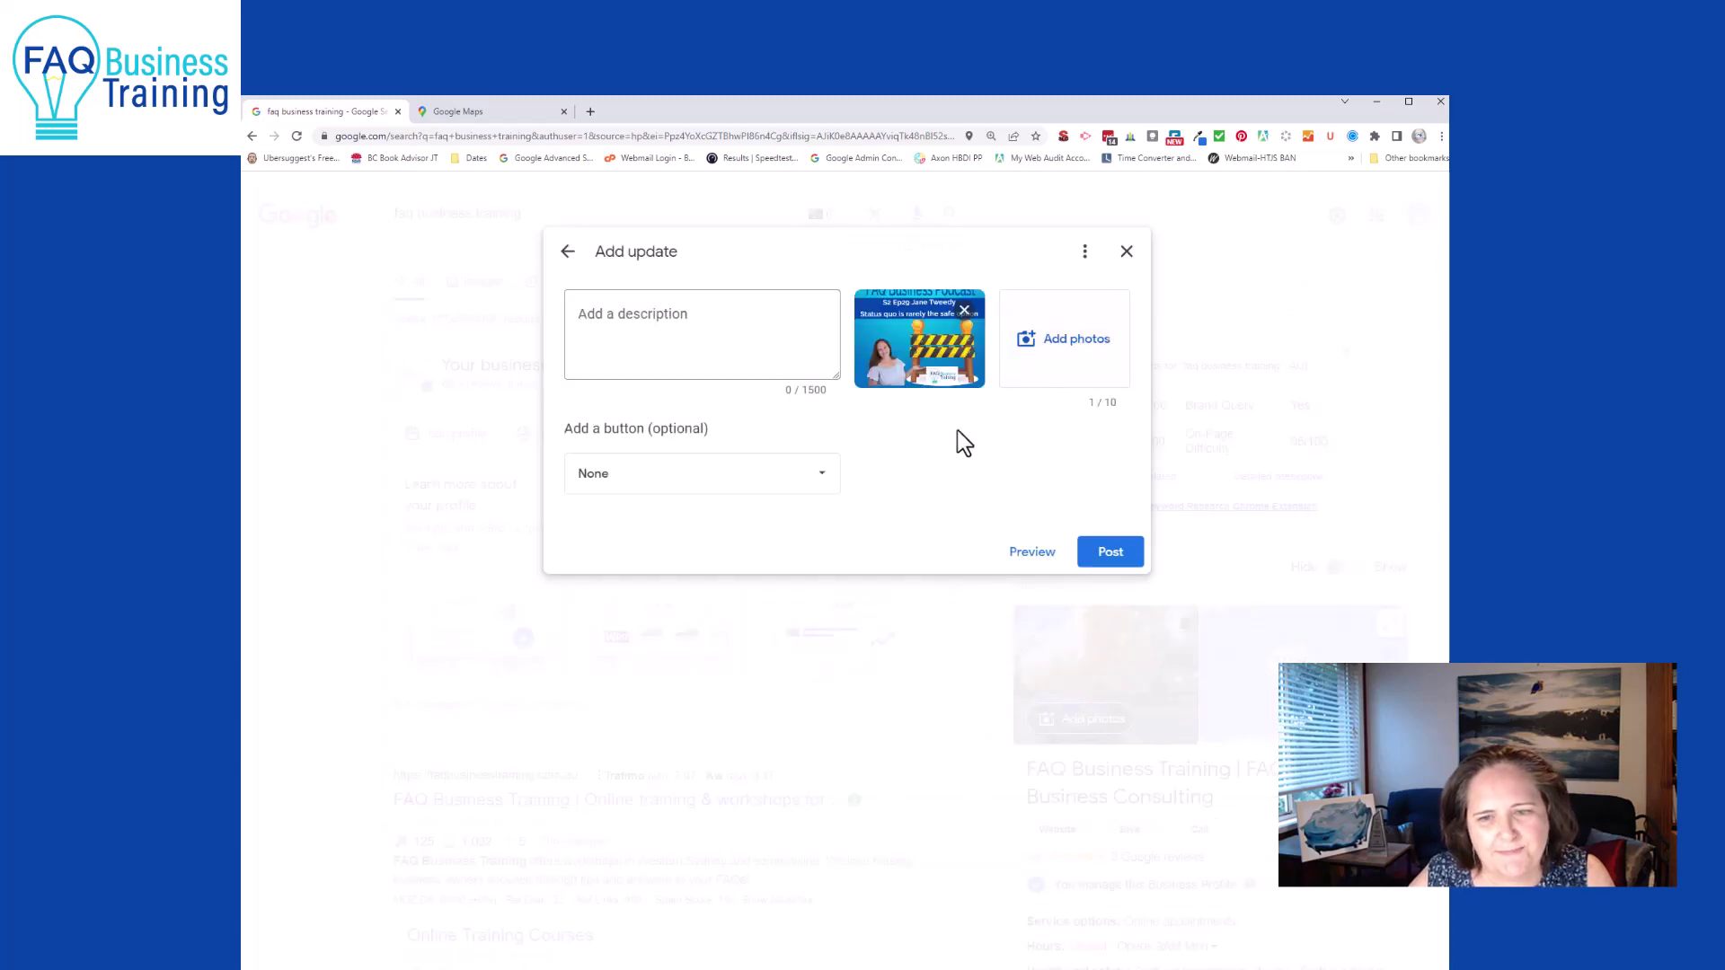
# - Add a "Learn more" button to the update, leaving the description and button link blank
pyautogui.click(638, 340)
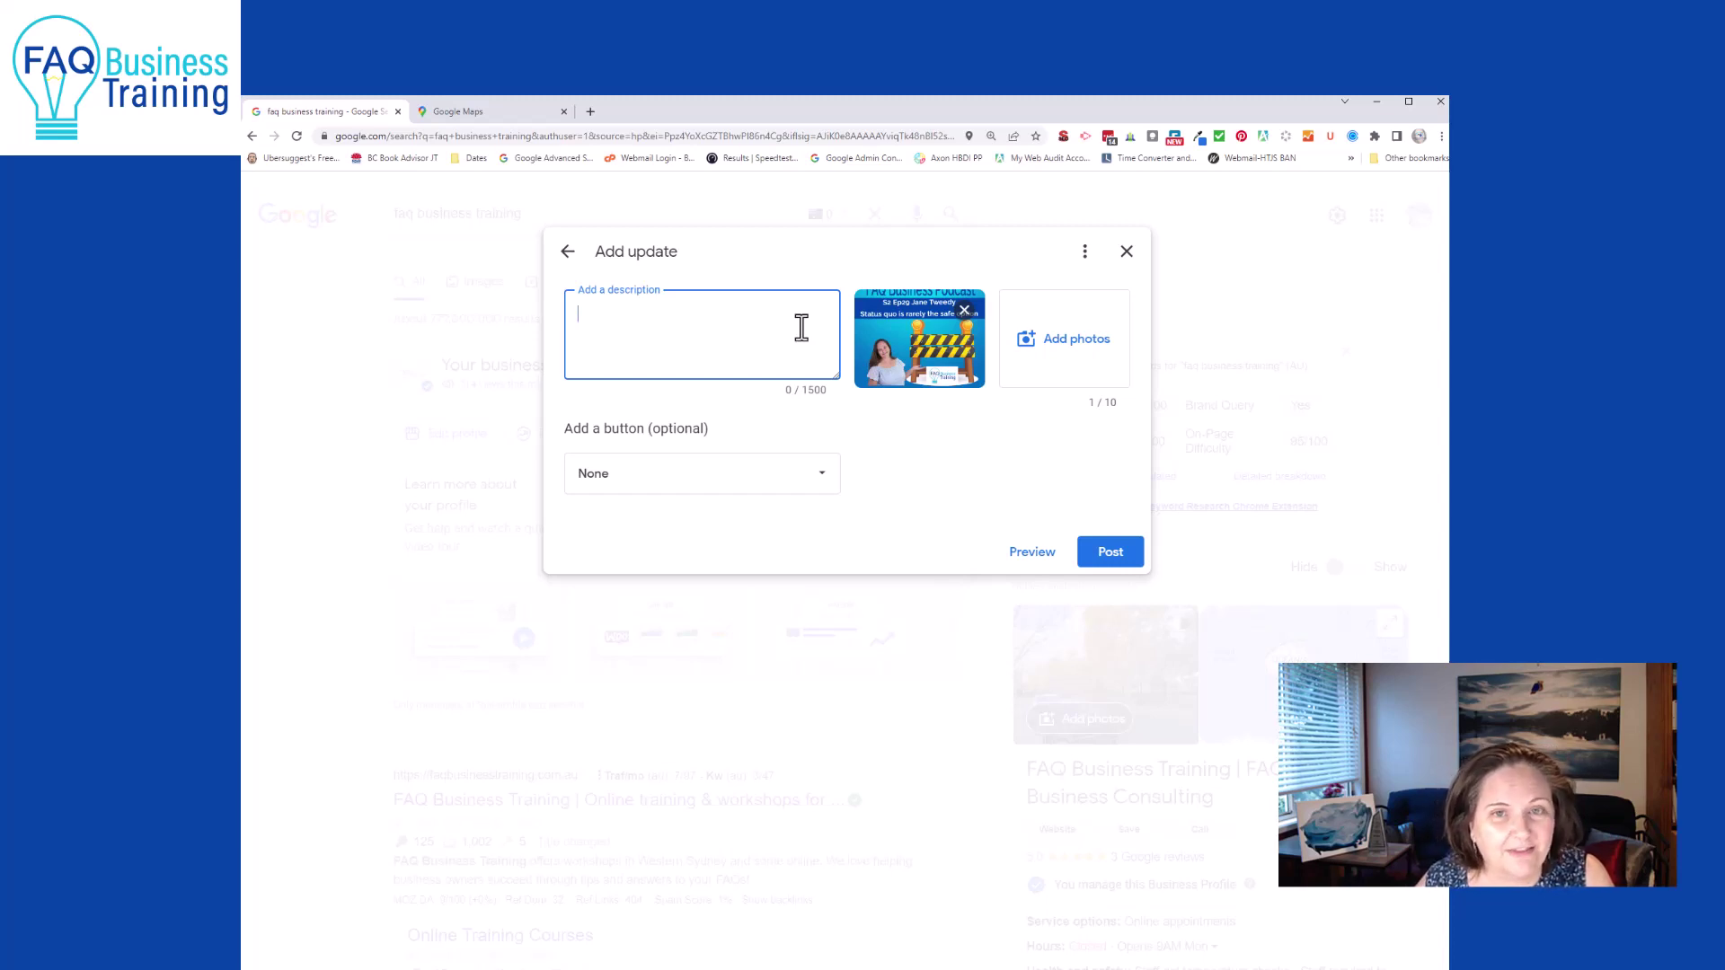
pyautogui.click(826, 477)
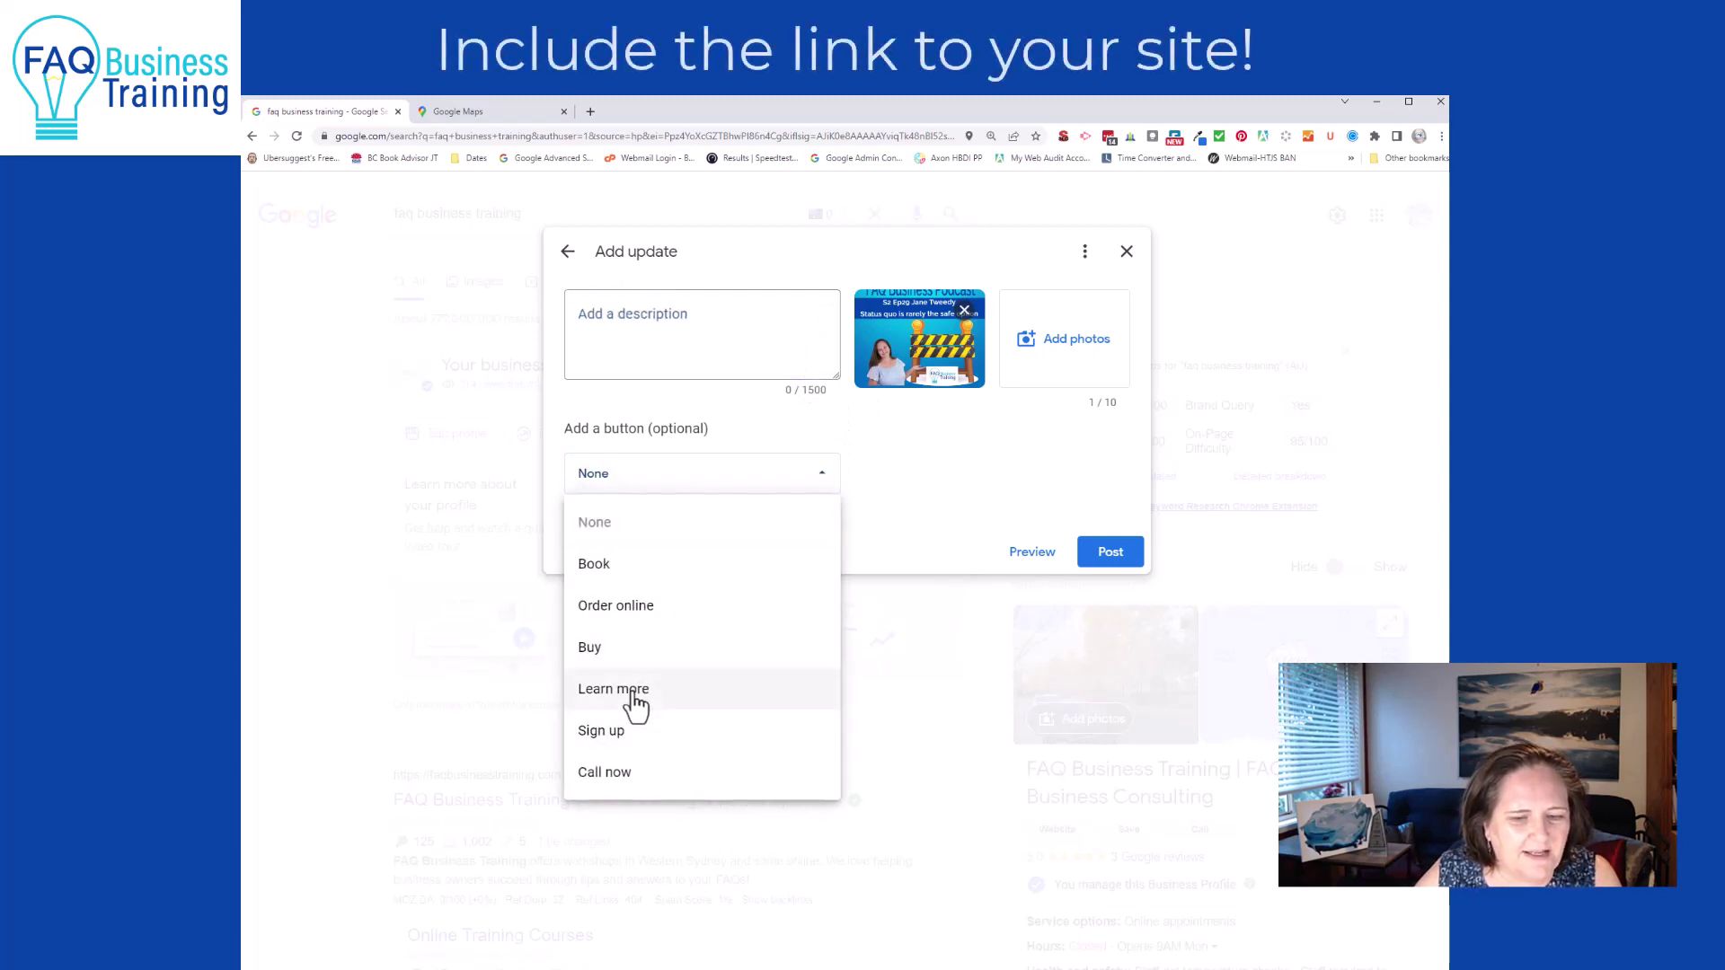
pyautogui.click(635, 700)
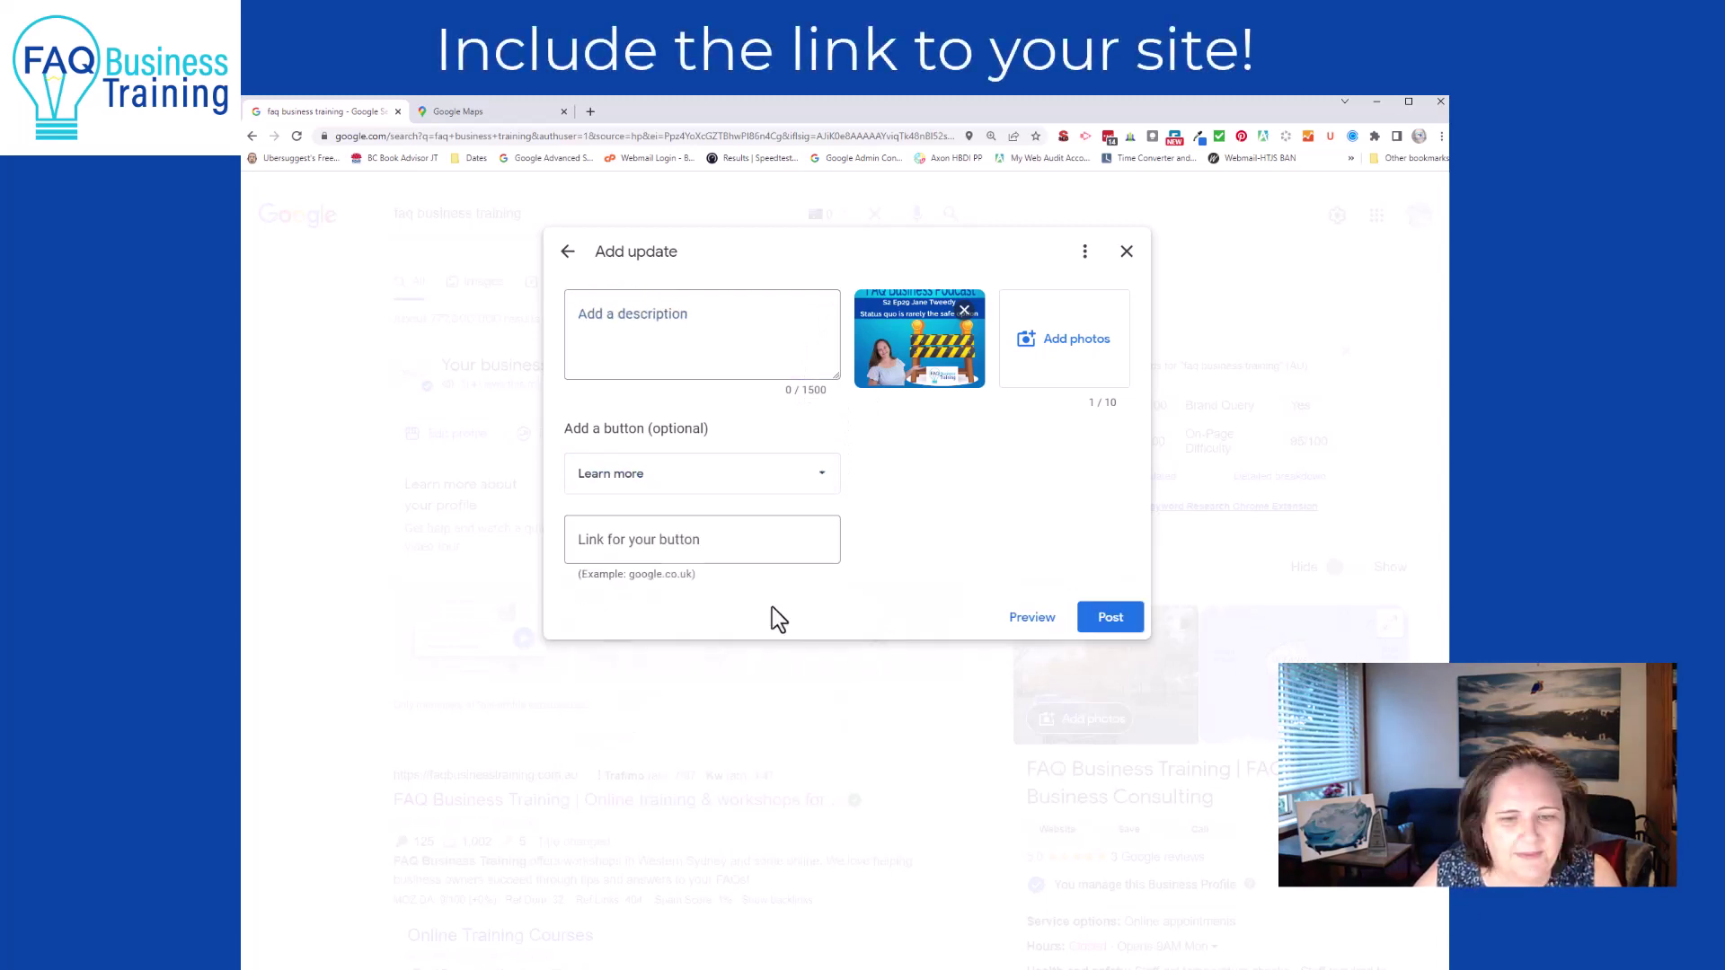
pyautogui.click(620, 548)
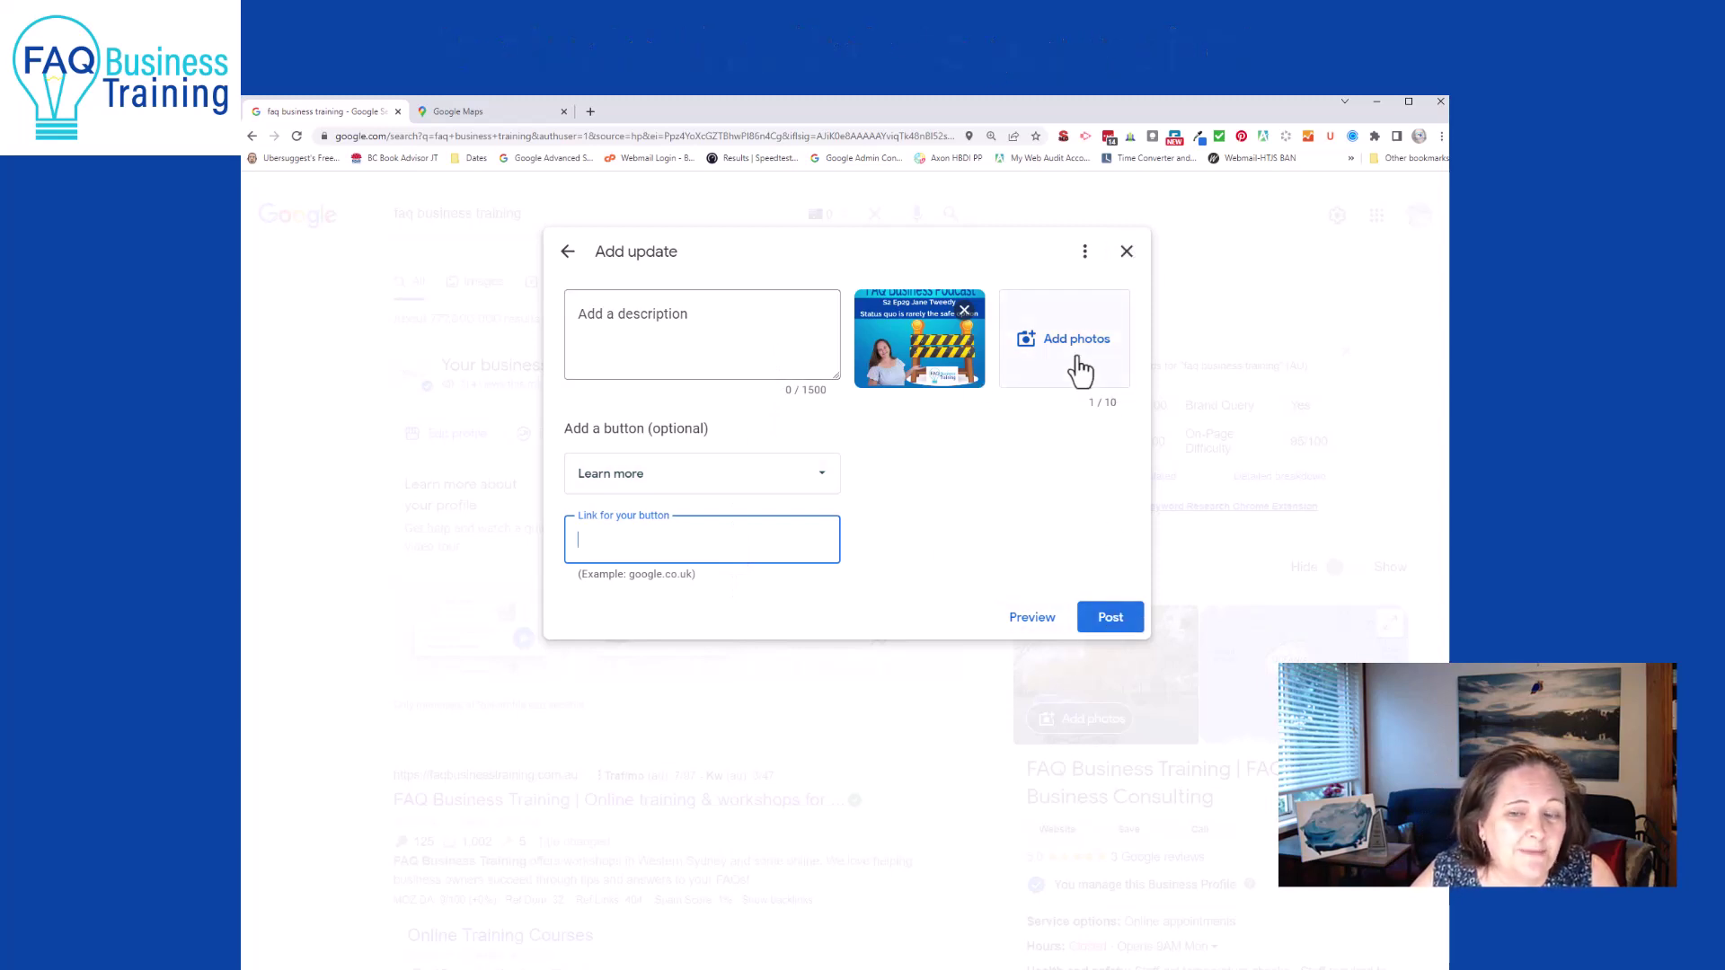
# - Discard the drafted update without posting it and return to the search results
pyautogui.click(1127, 252)
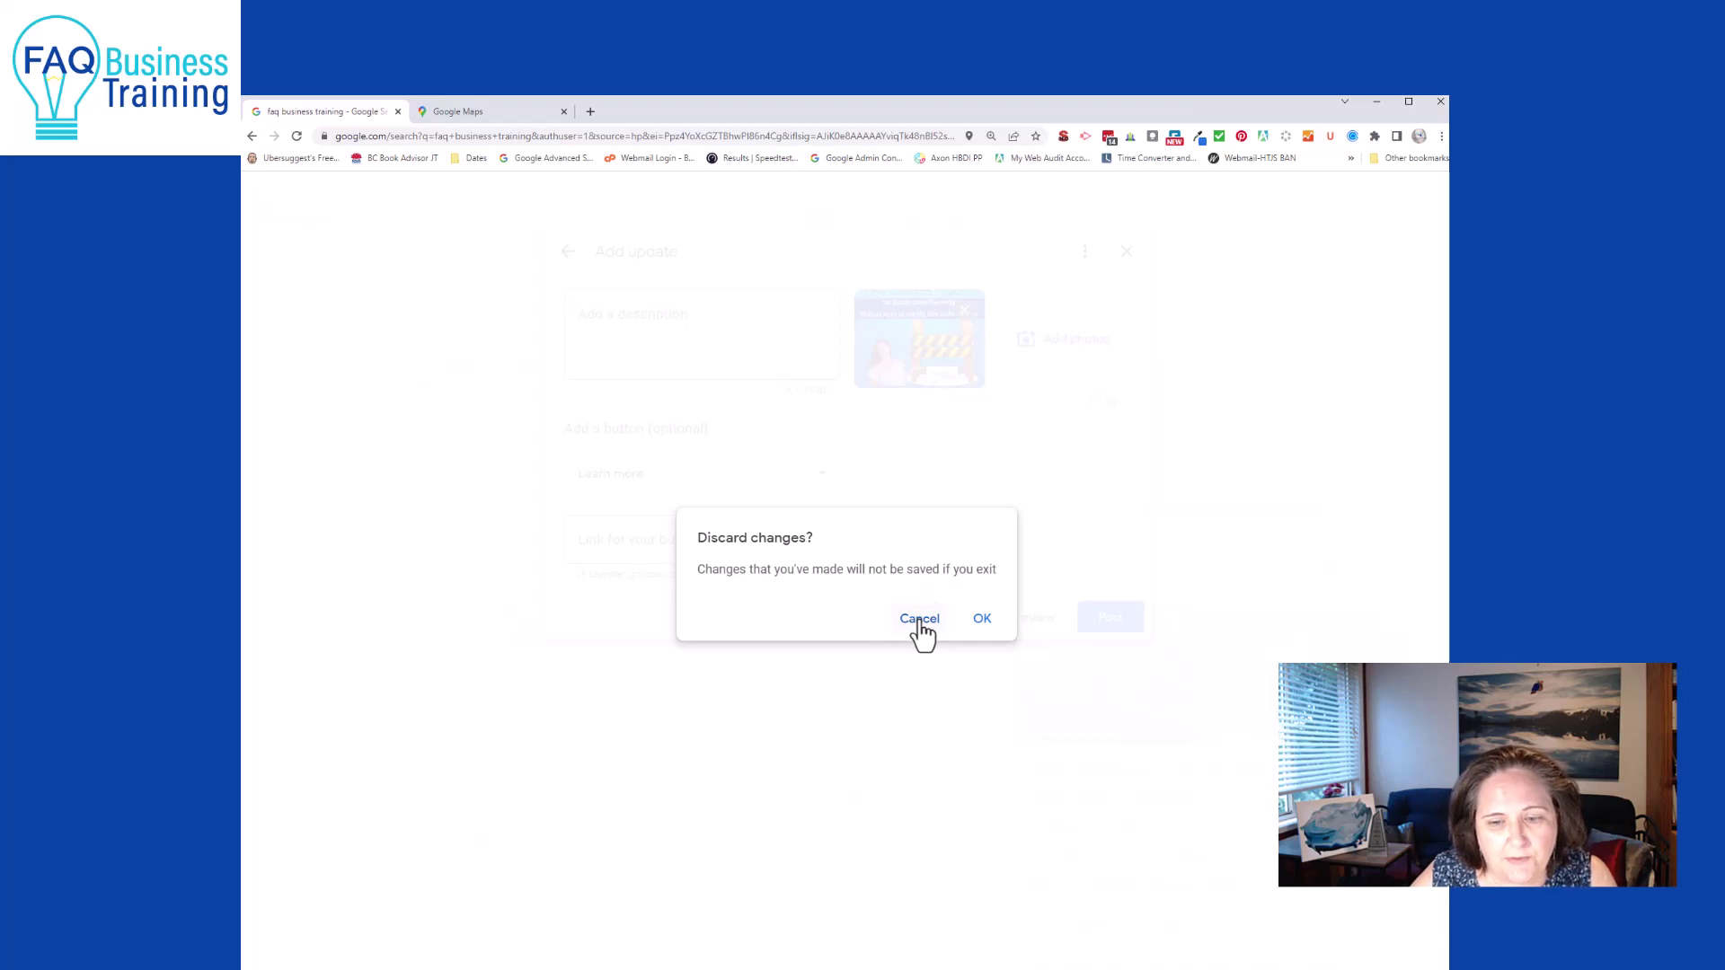
pyautogui.click(920, 619)
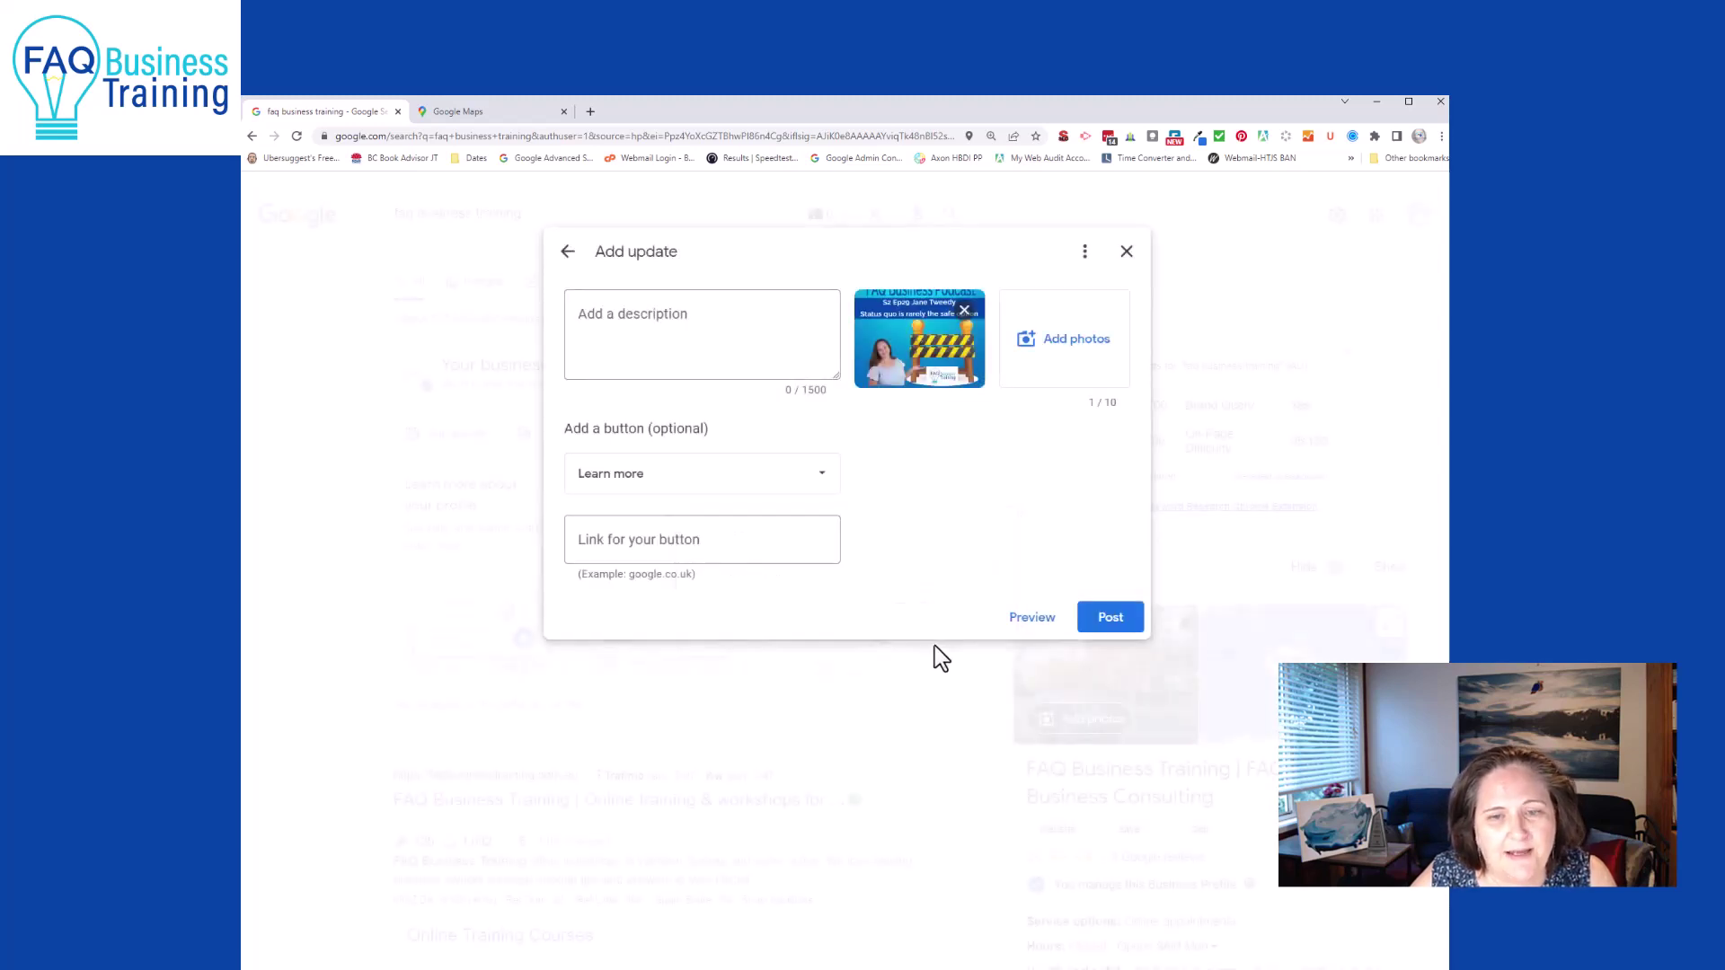
pyautogui.click(1128, 252)
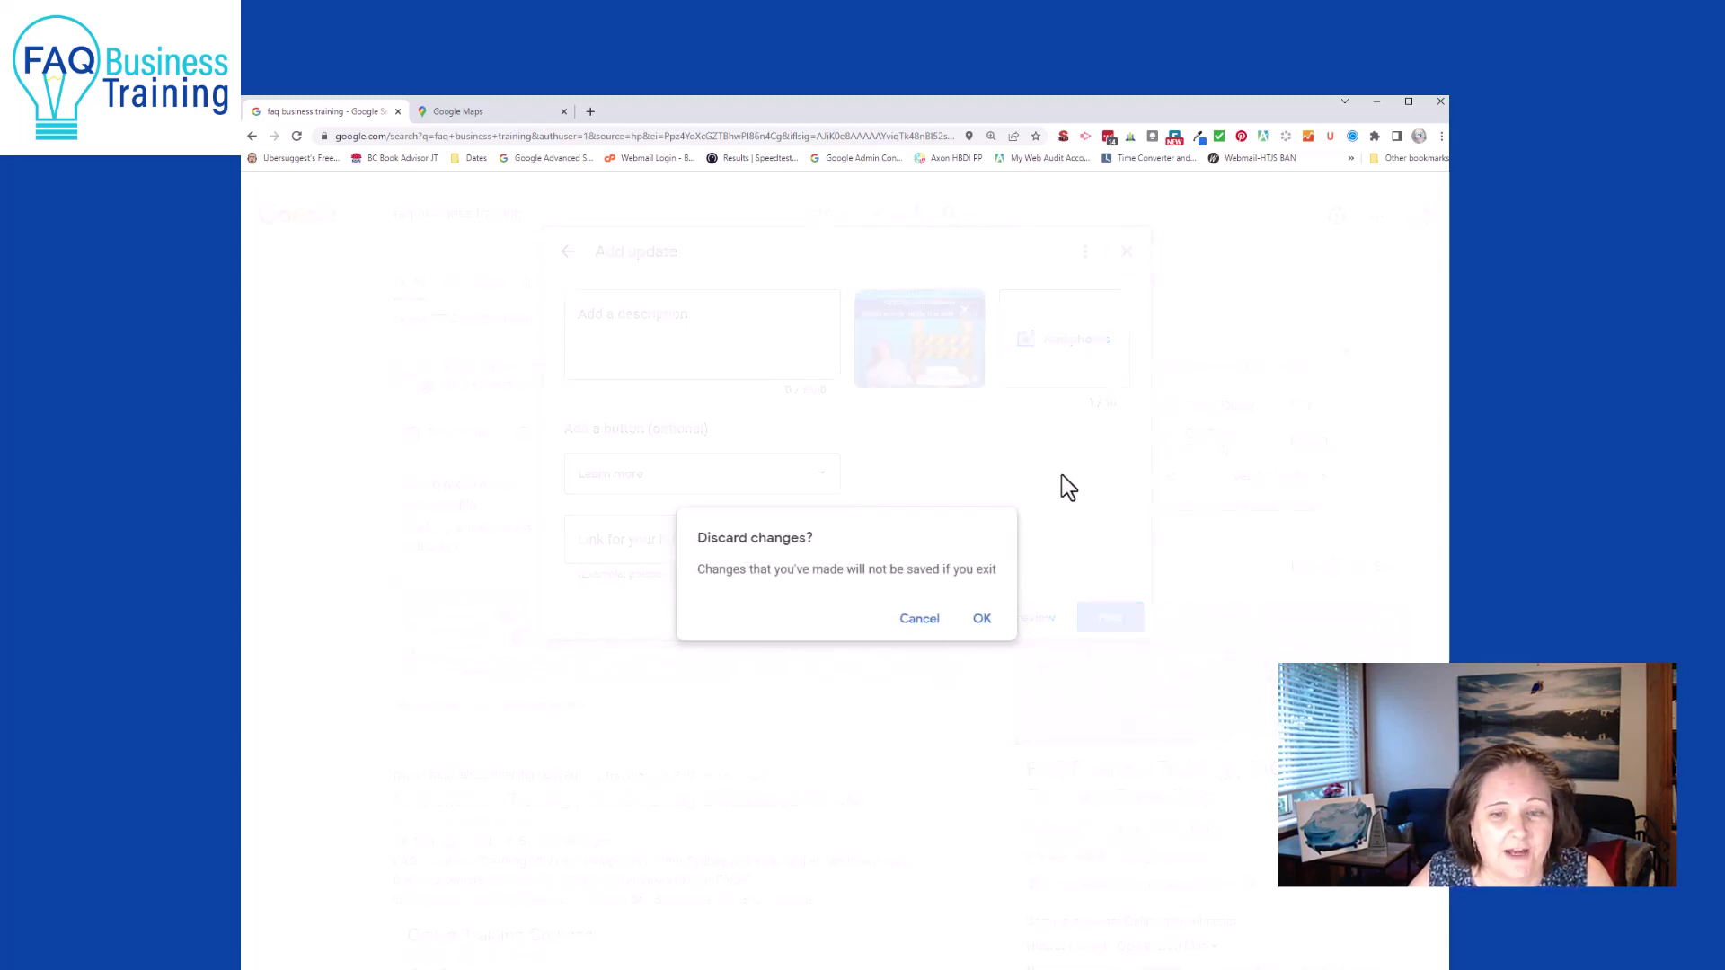
pyautogui.click(981, 620)
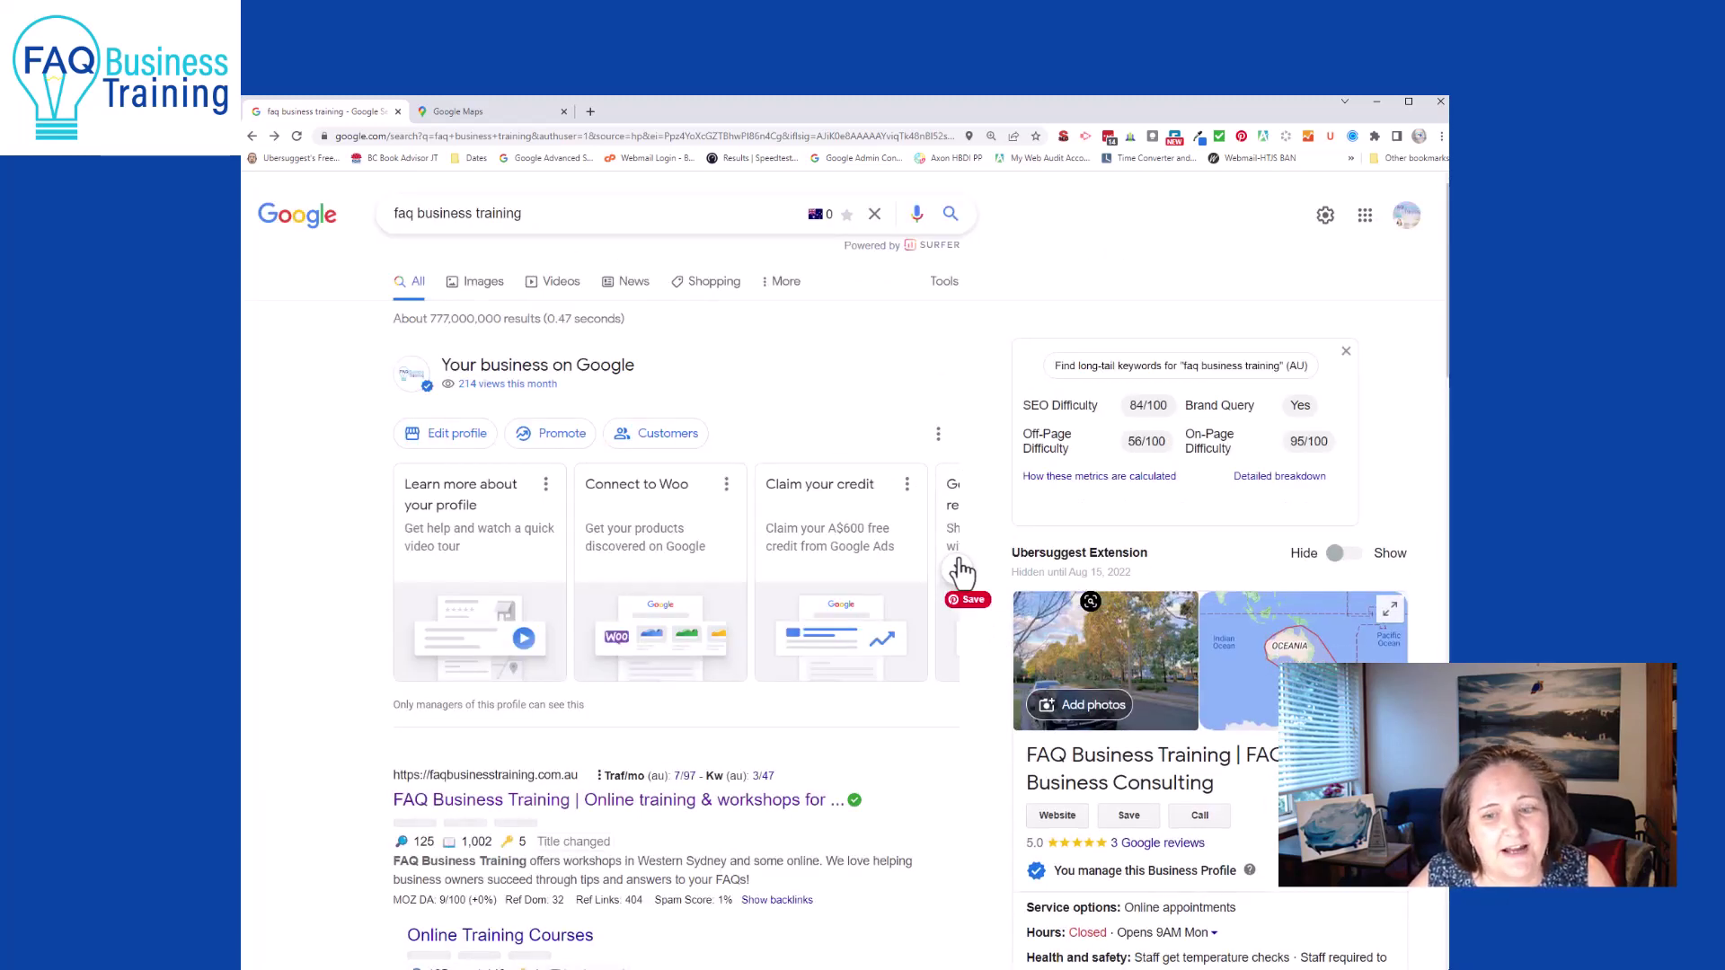
pyautogui.click(958, 580)
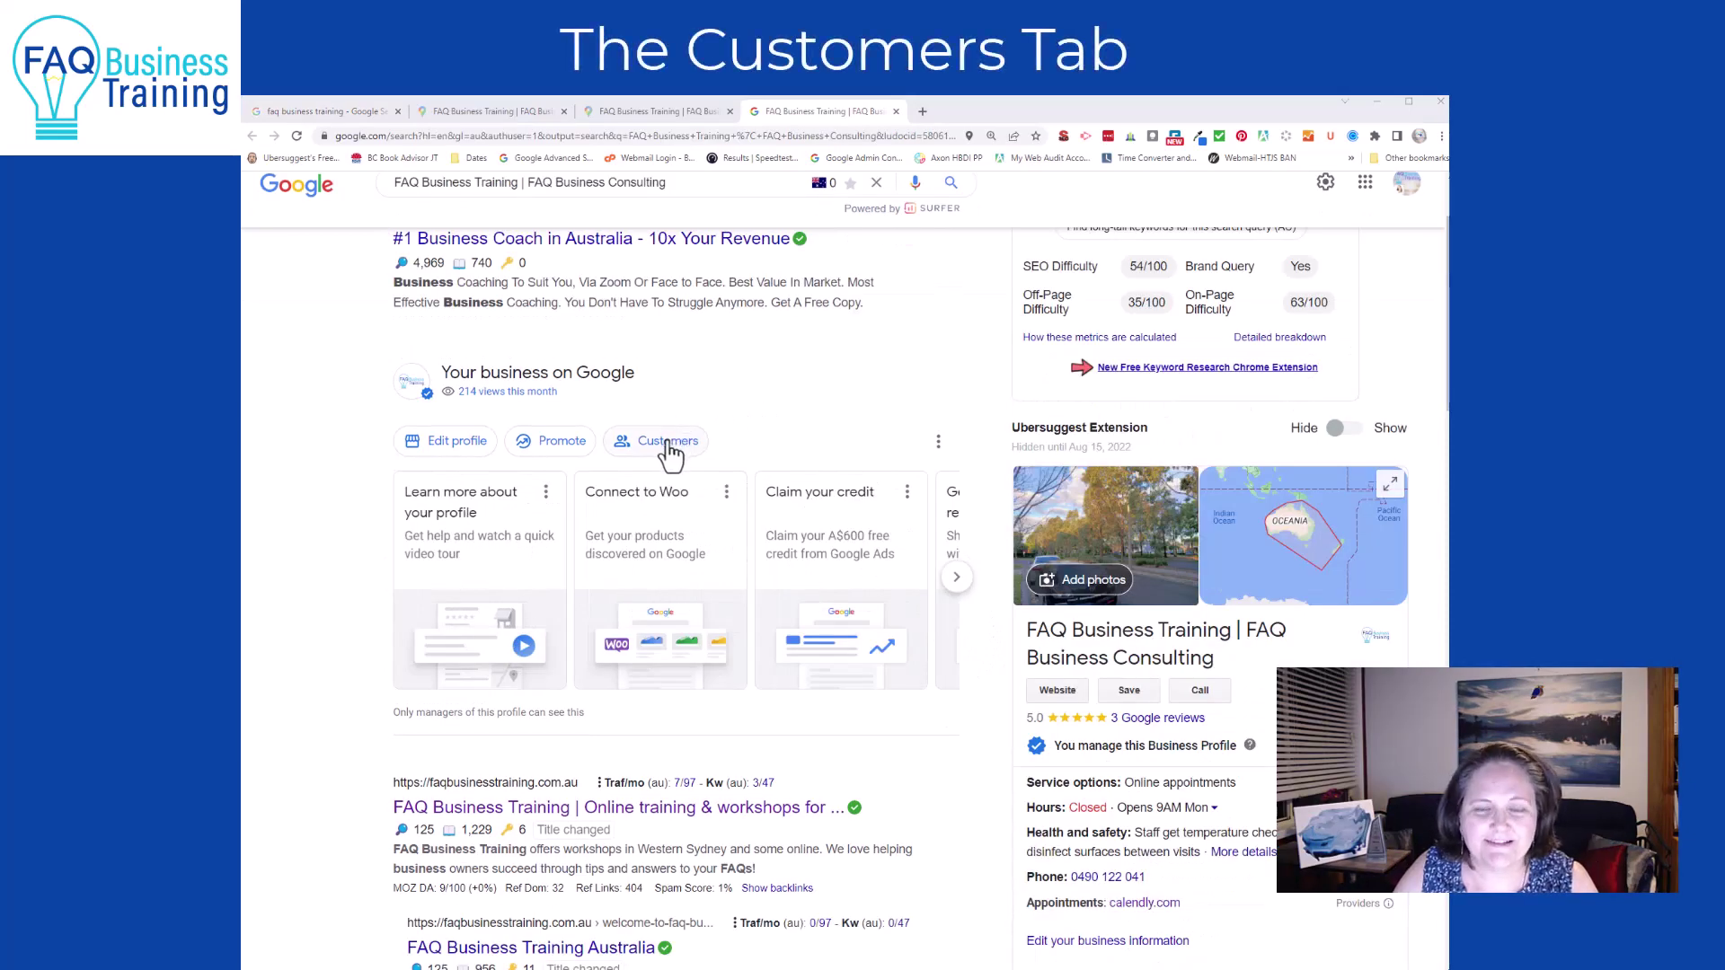
# - Read the business's customer reviews and owner responses, close them, and reopen the Customers options
pyautogui.click(668, 443)
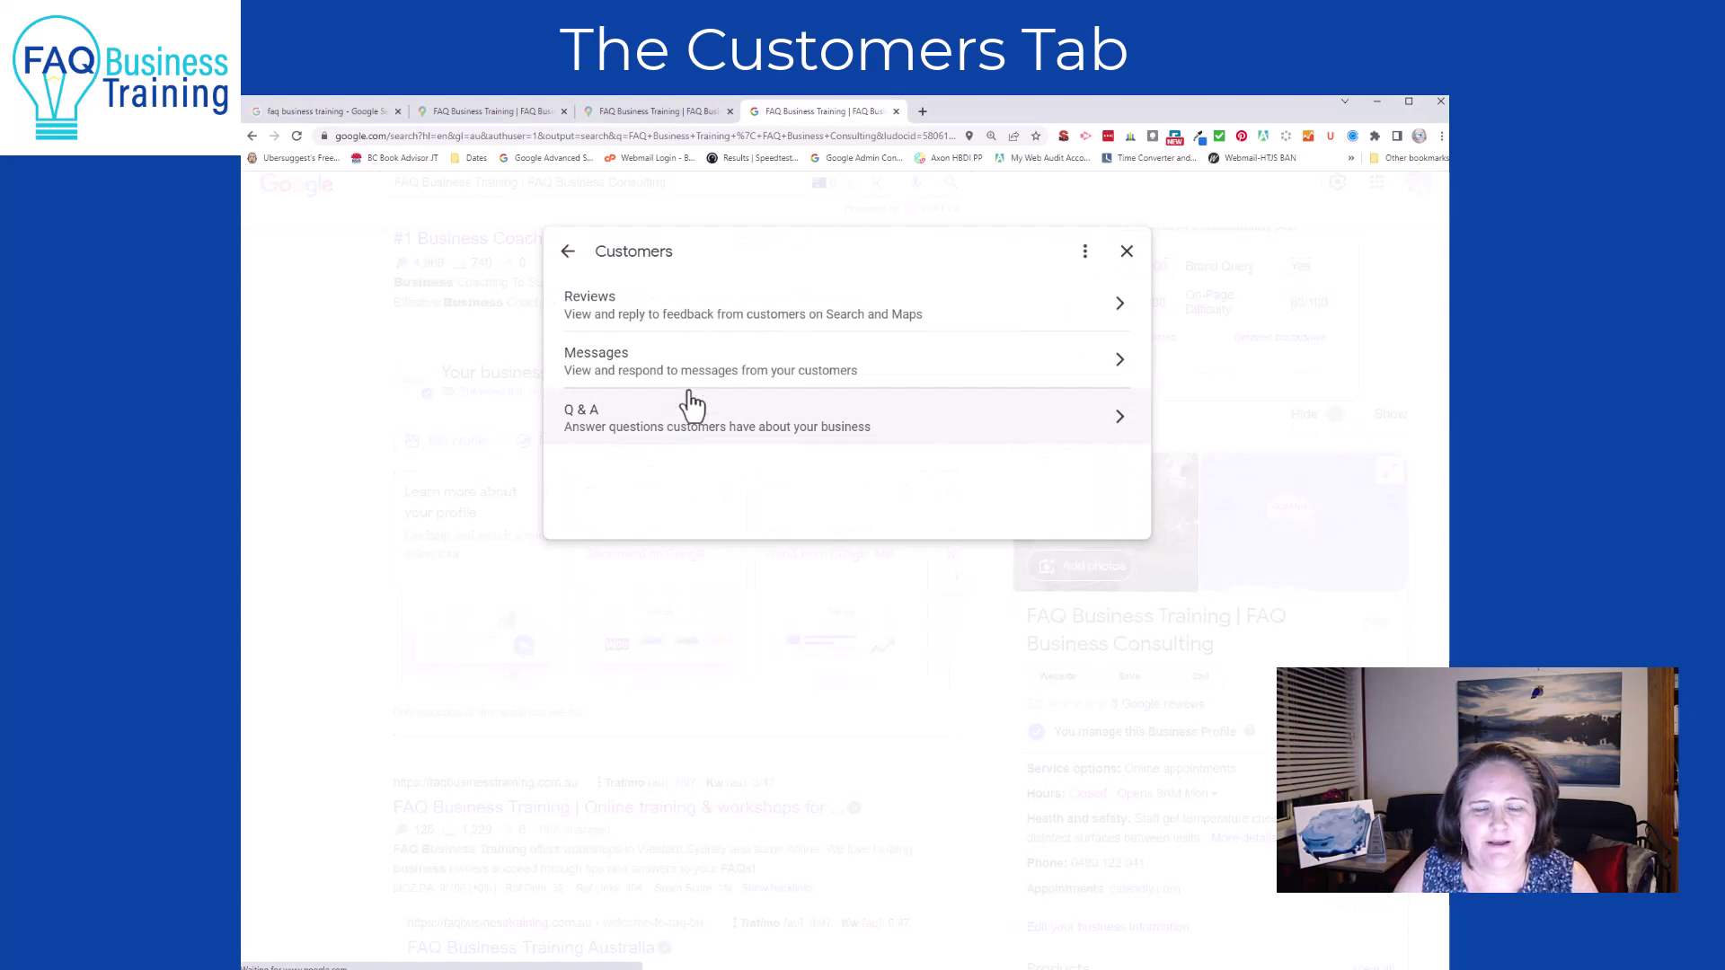
pyautogui.click(1116, 310)
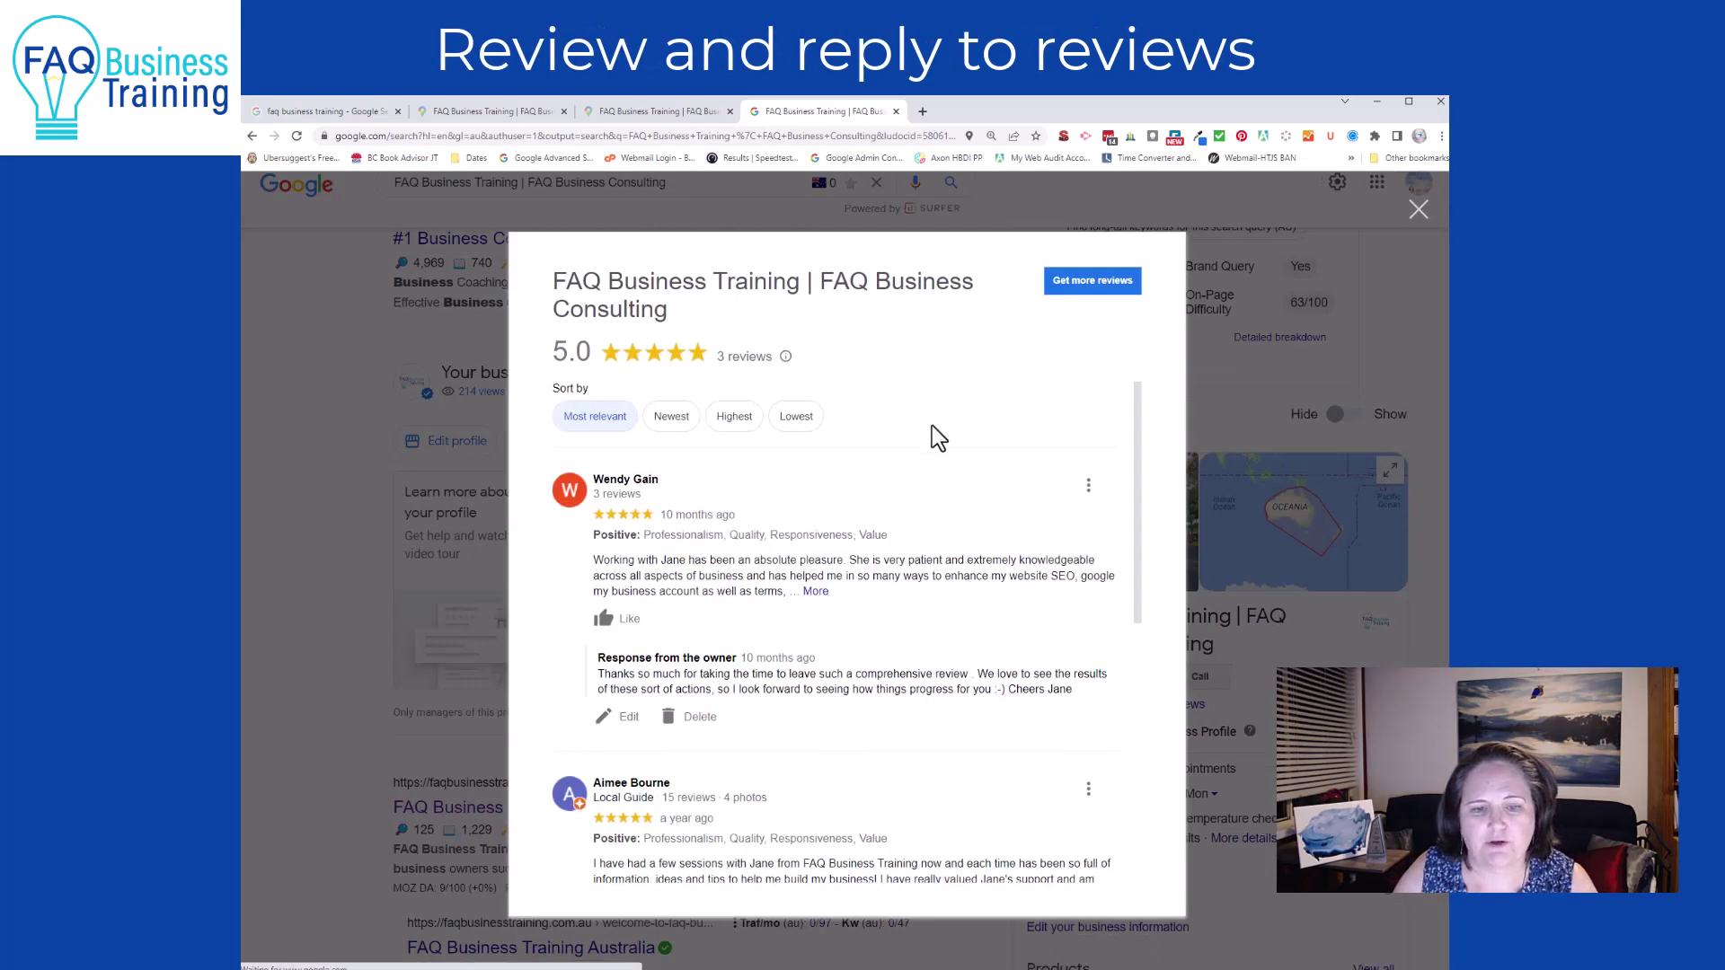
pyautogui.scroll(-2, 961, 521)
pyautogui.scroll(-1, 970, 541)
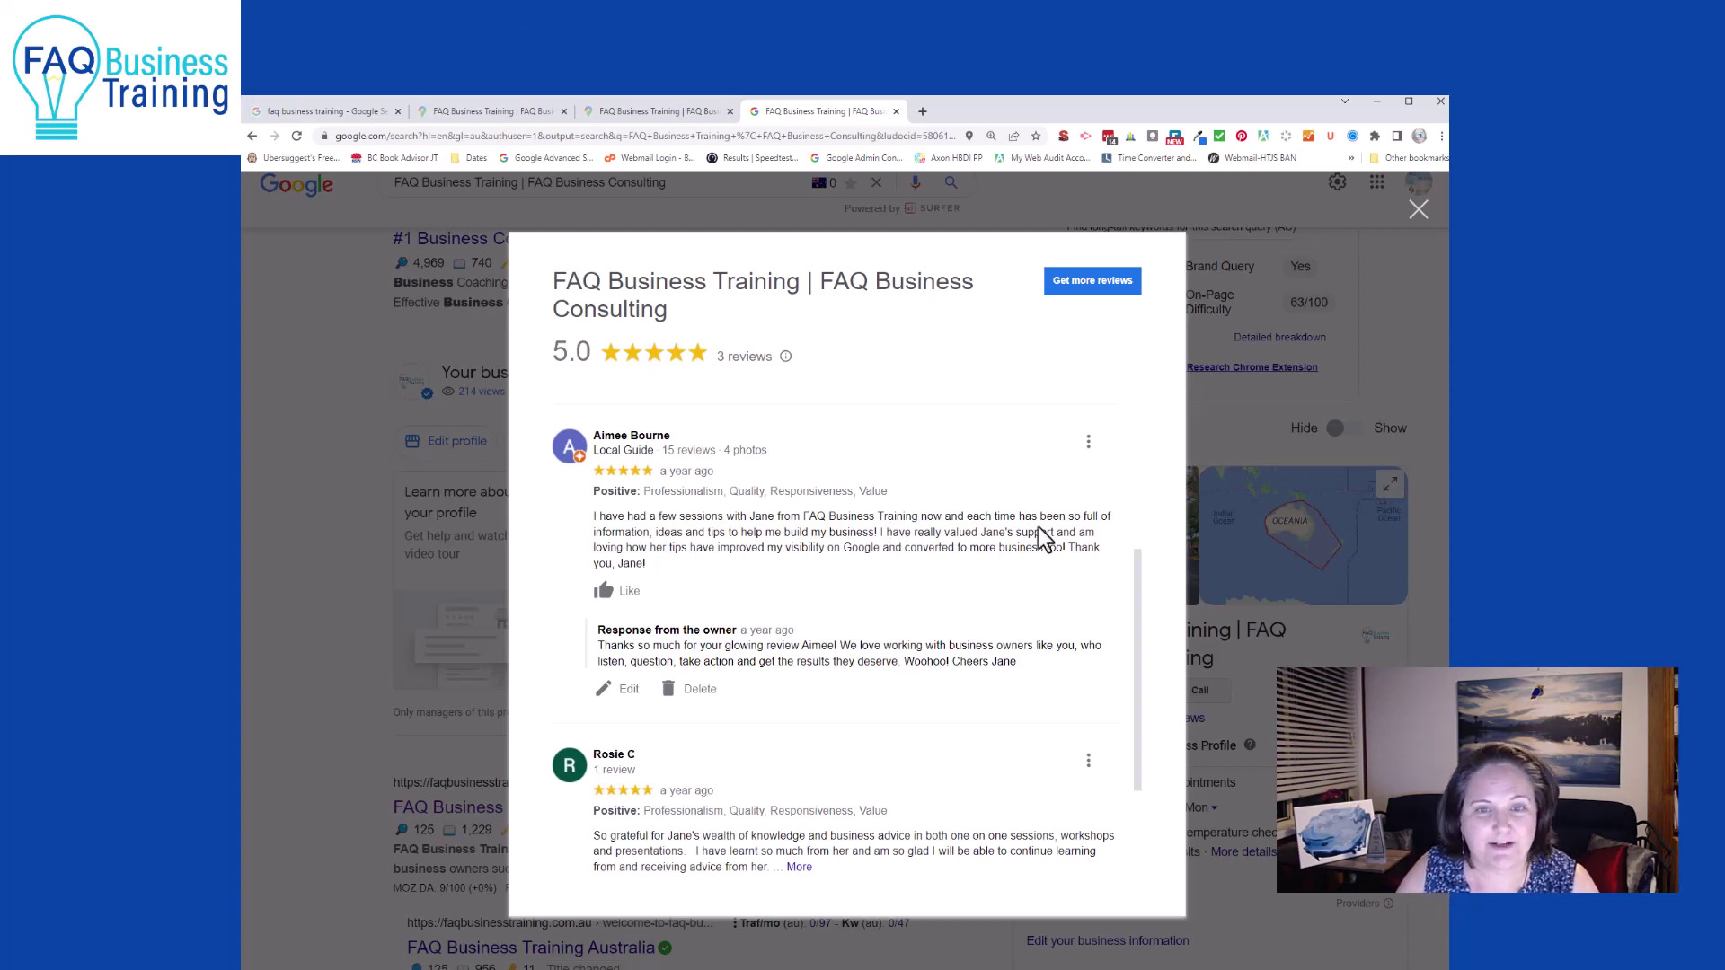
pyautogui.click(1418, 210)
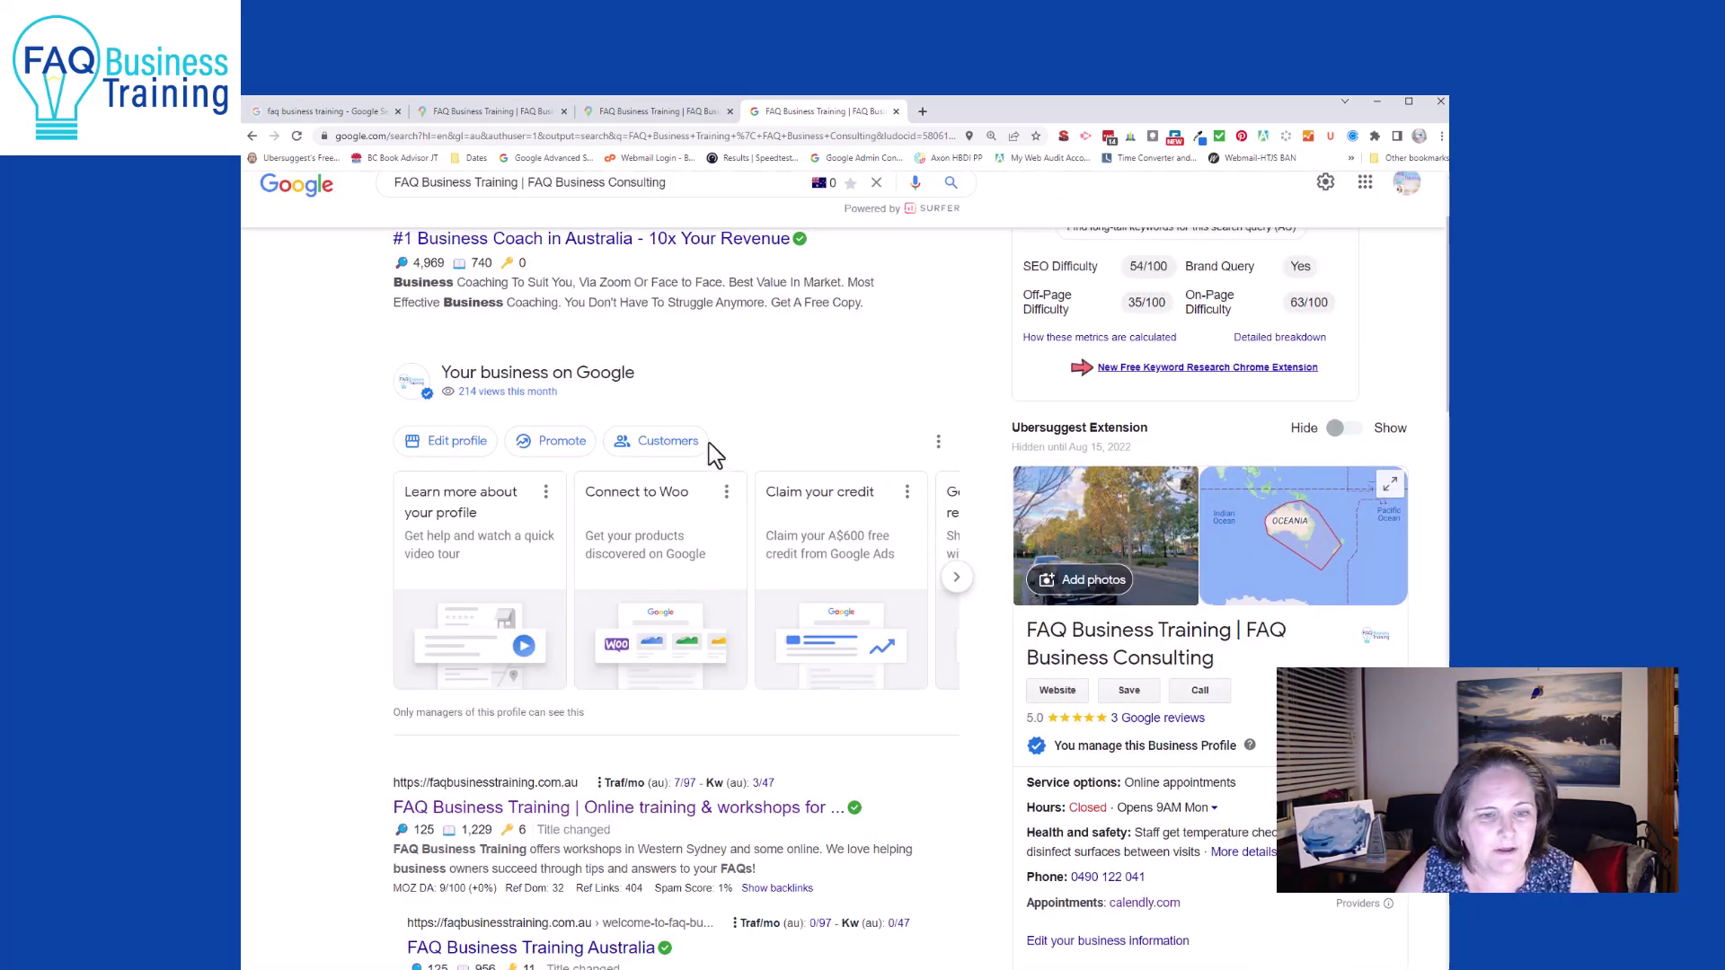
pyautogui.click(664, 445)
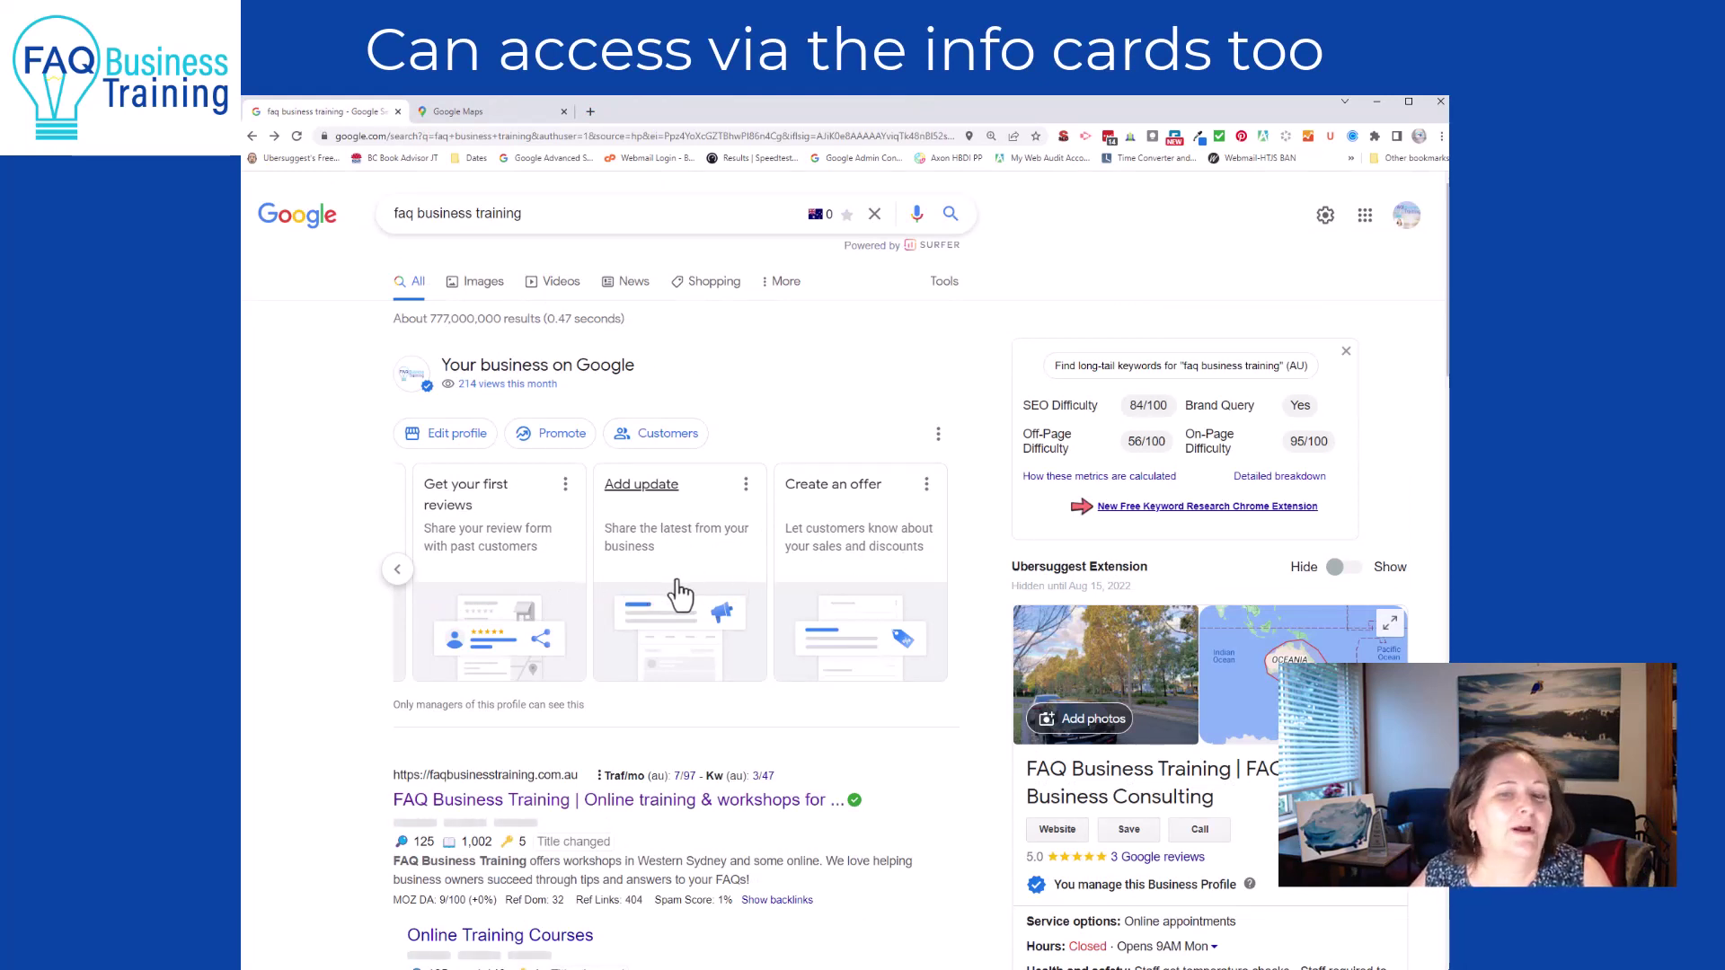
# - Search Google Maps for "faq business training" and look through the listing's details, photos and reviews
pyautogui.click(492, 113)
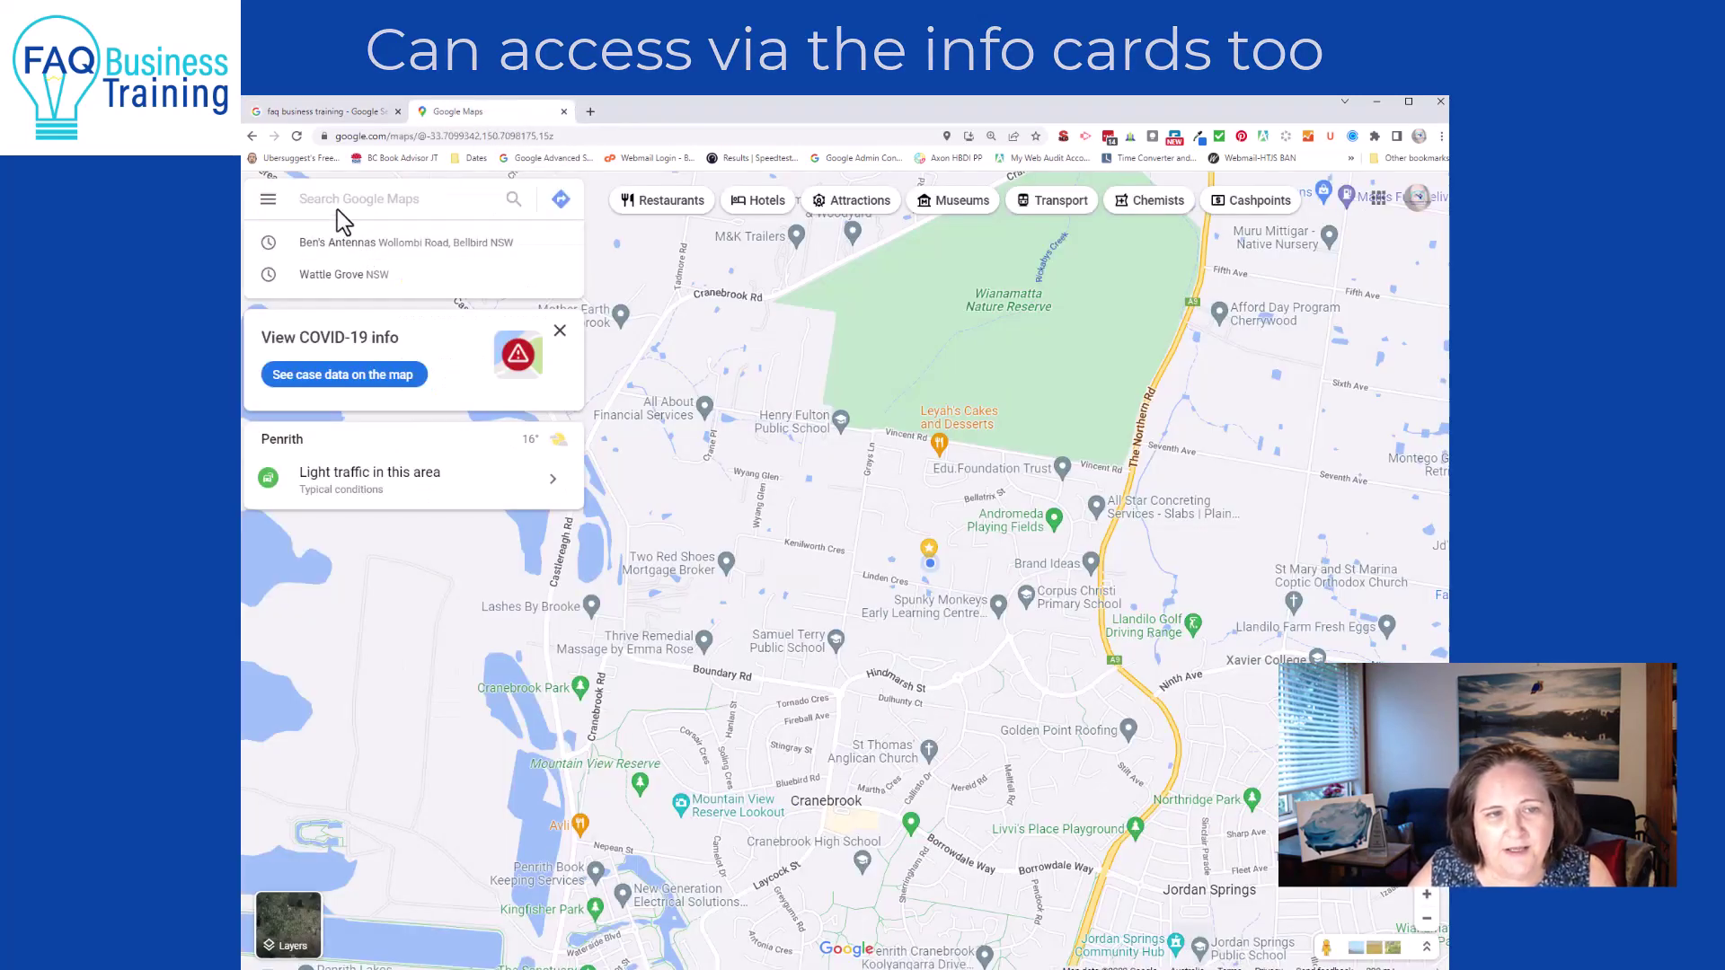
pyautogui.write('faq business training')
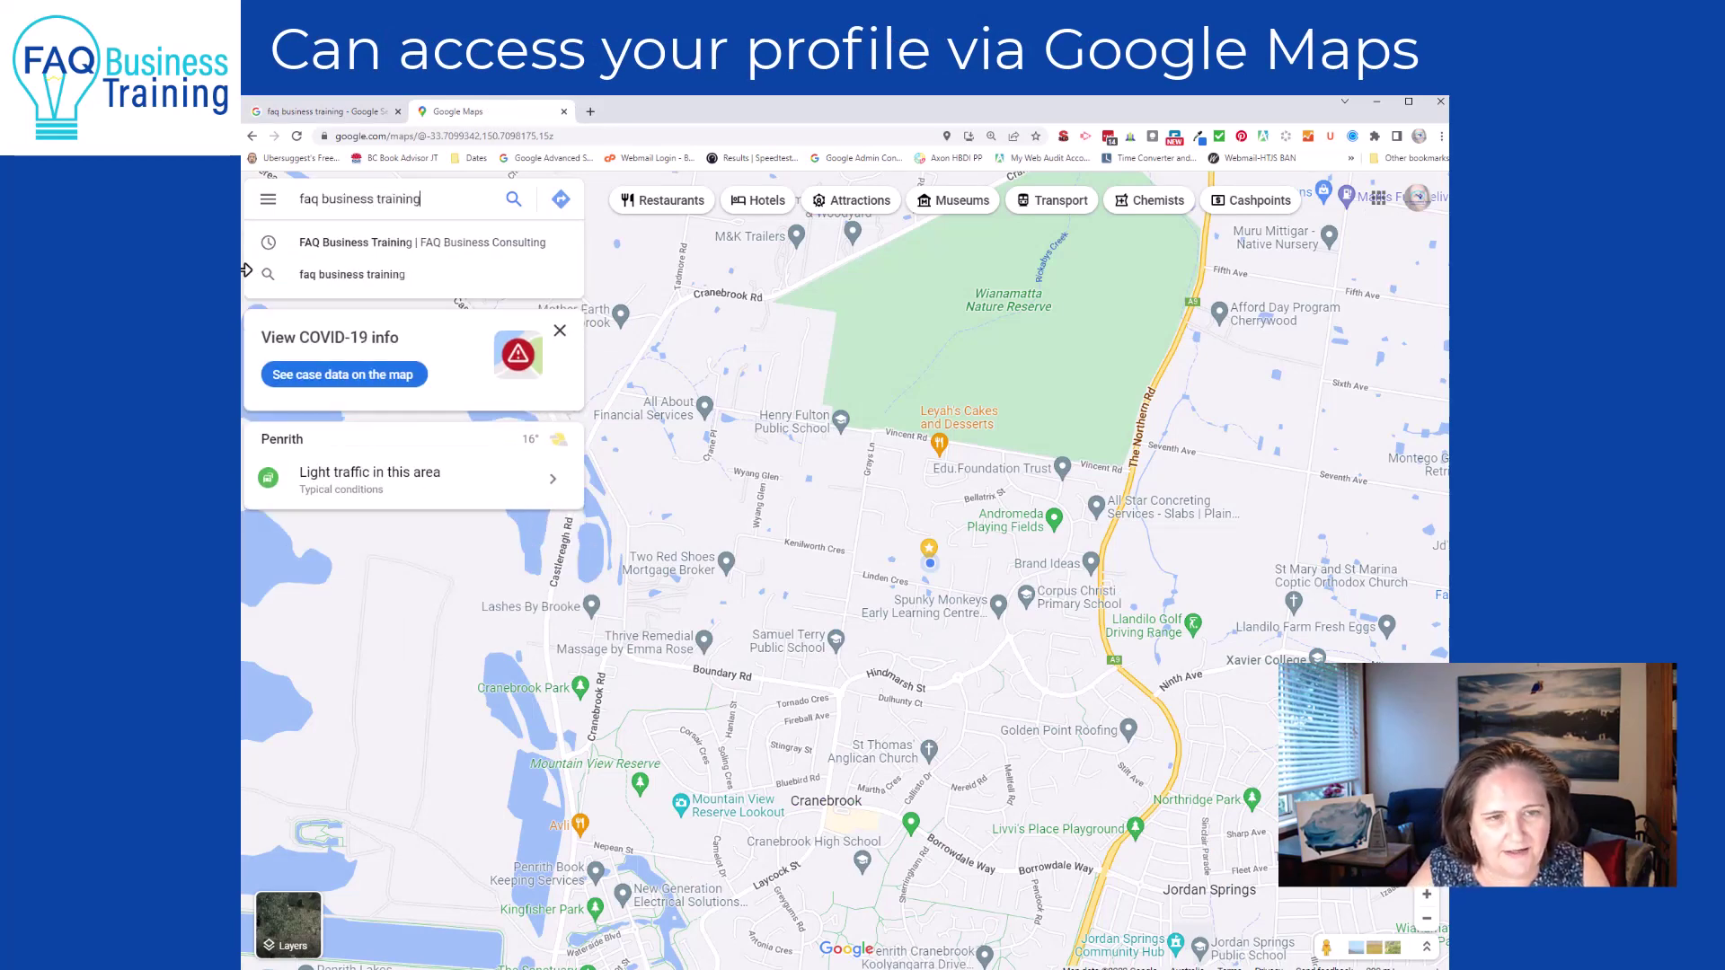
pyautogui.press('Return')
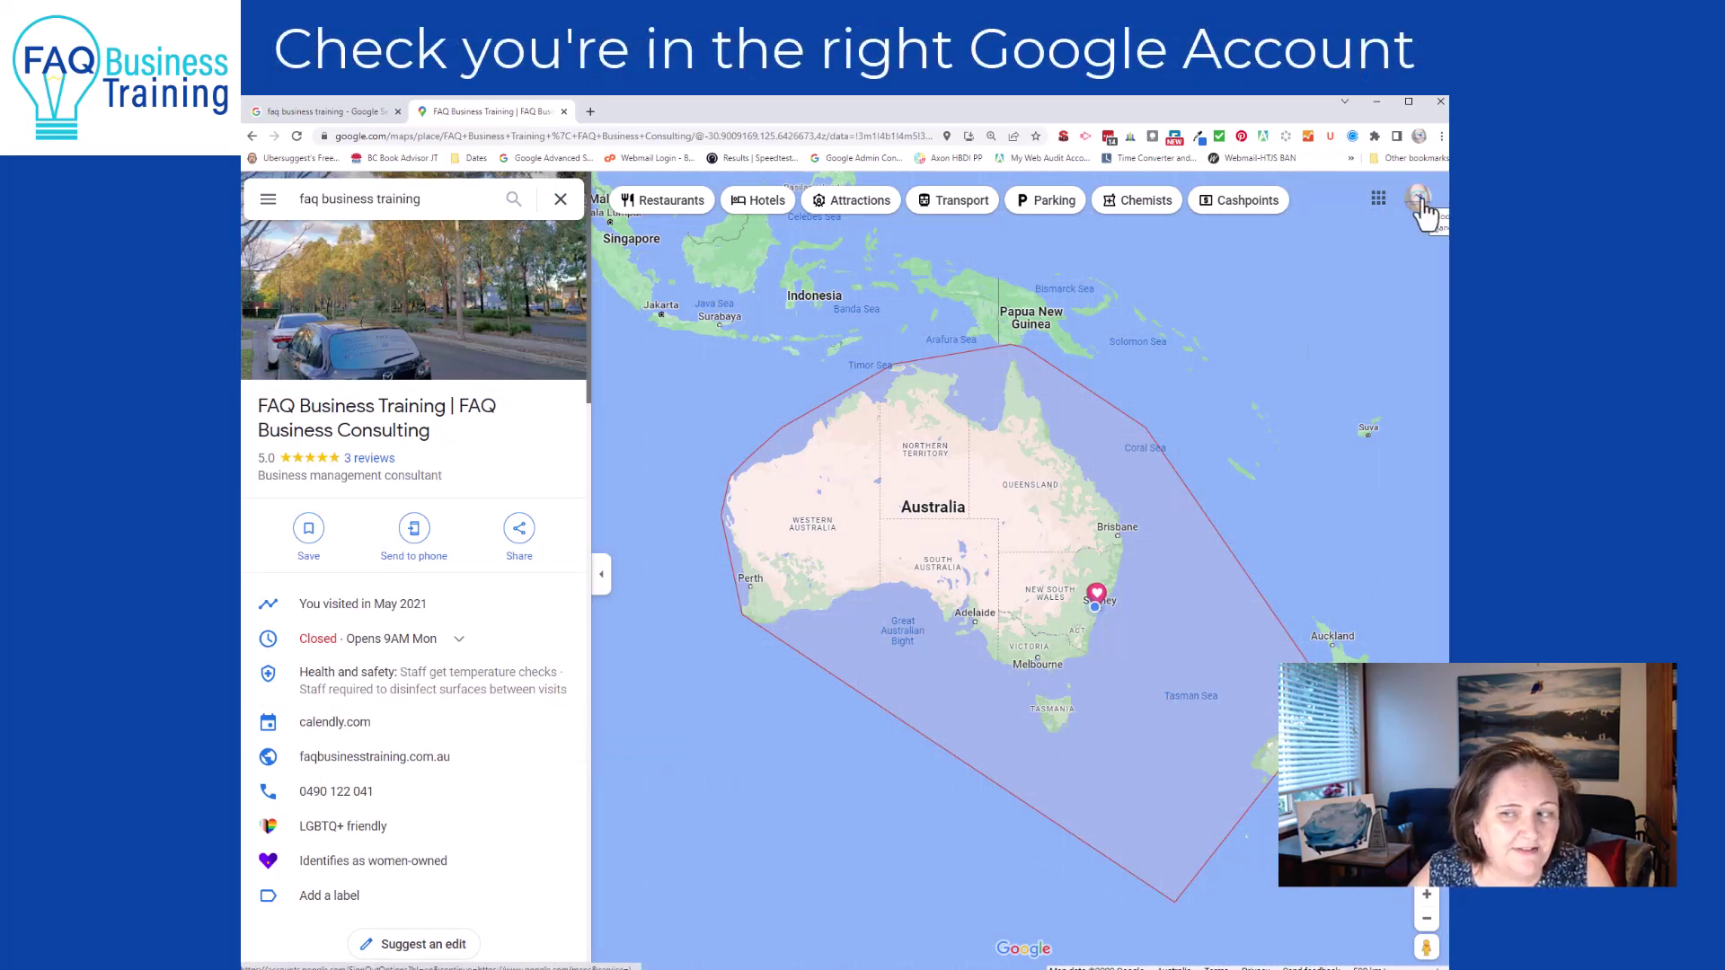
pyautogui.scroll(-3, 558, 656)
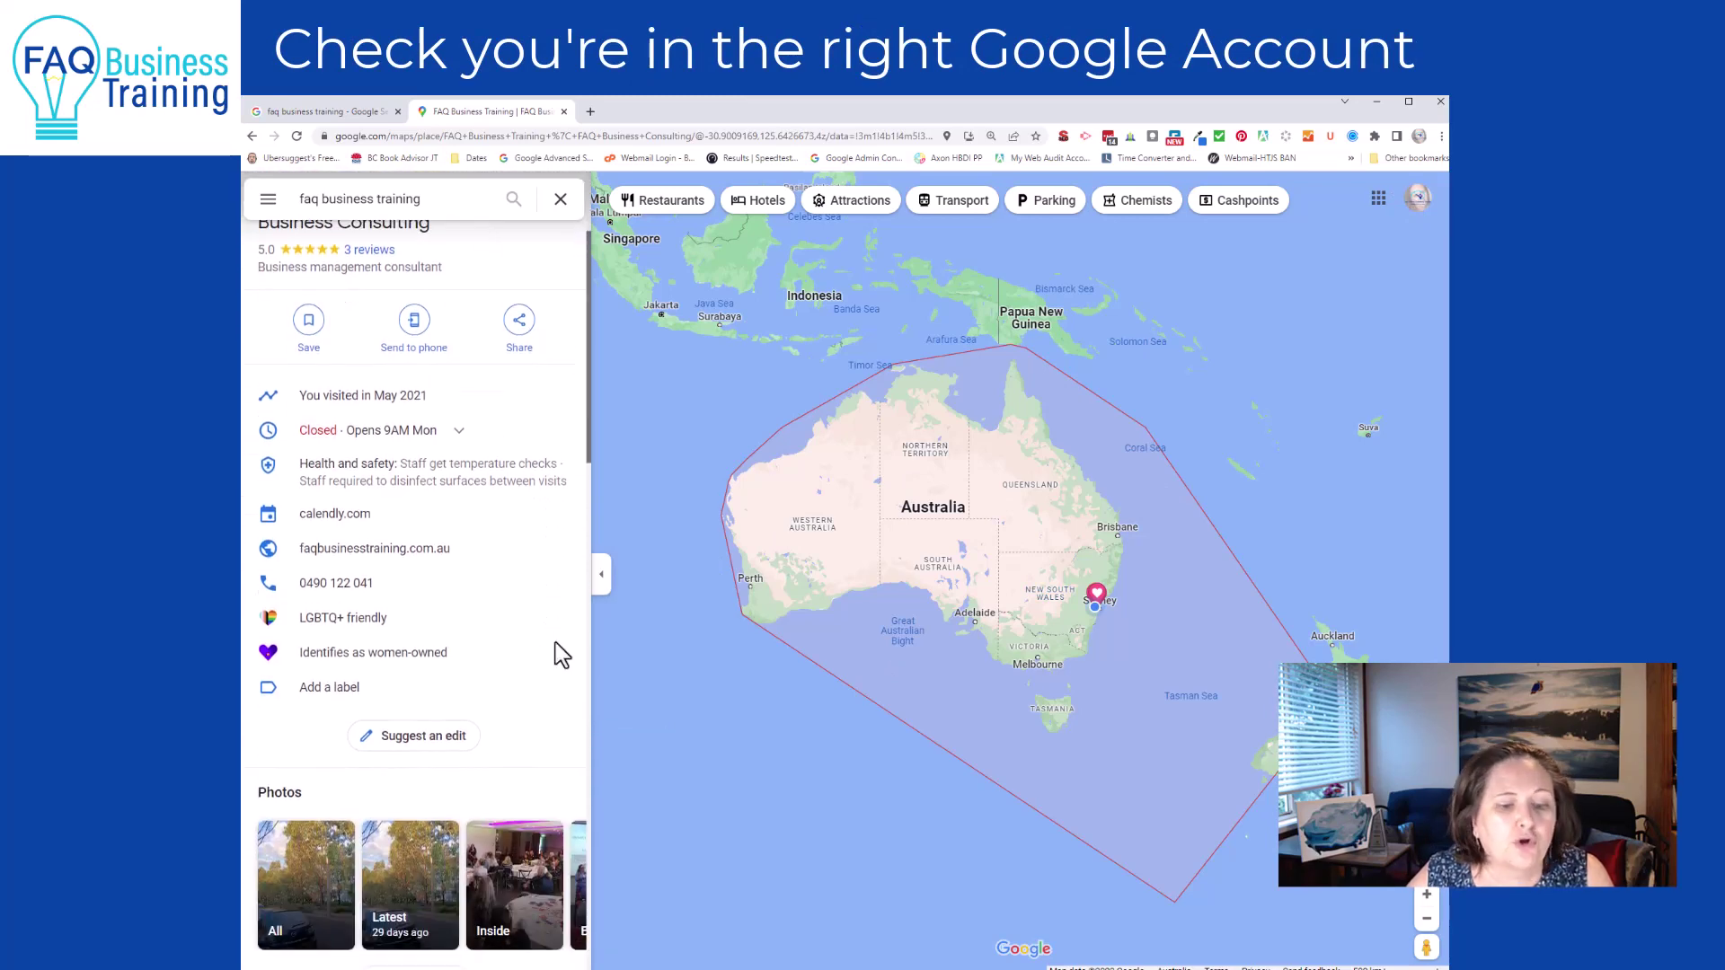
pyautogui.scroll(3, 557, 656)
pyautogui.scroll(-4, 558, 619)
pyautogui.scroll(-7, 560, 619)
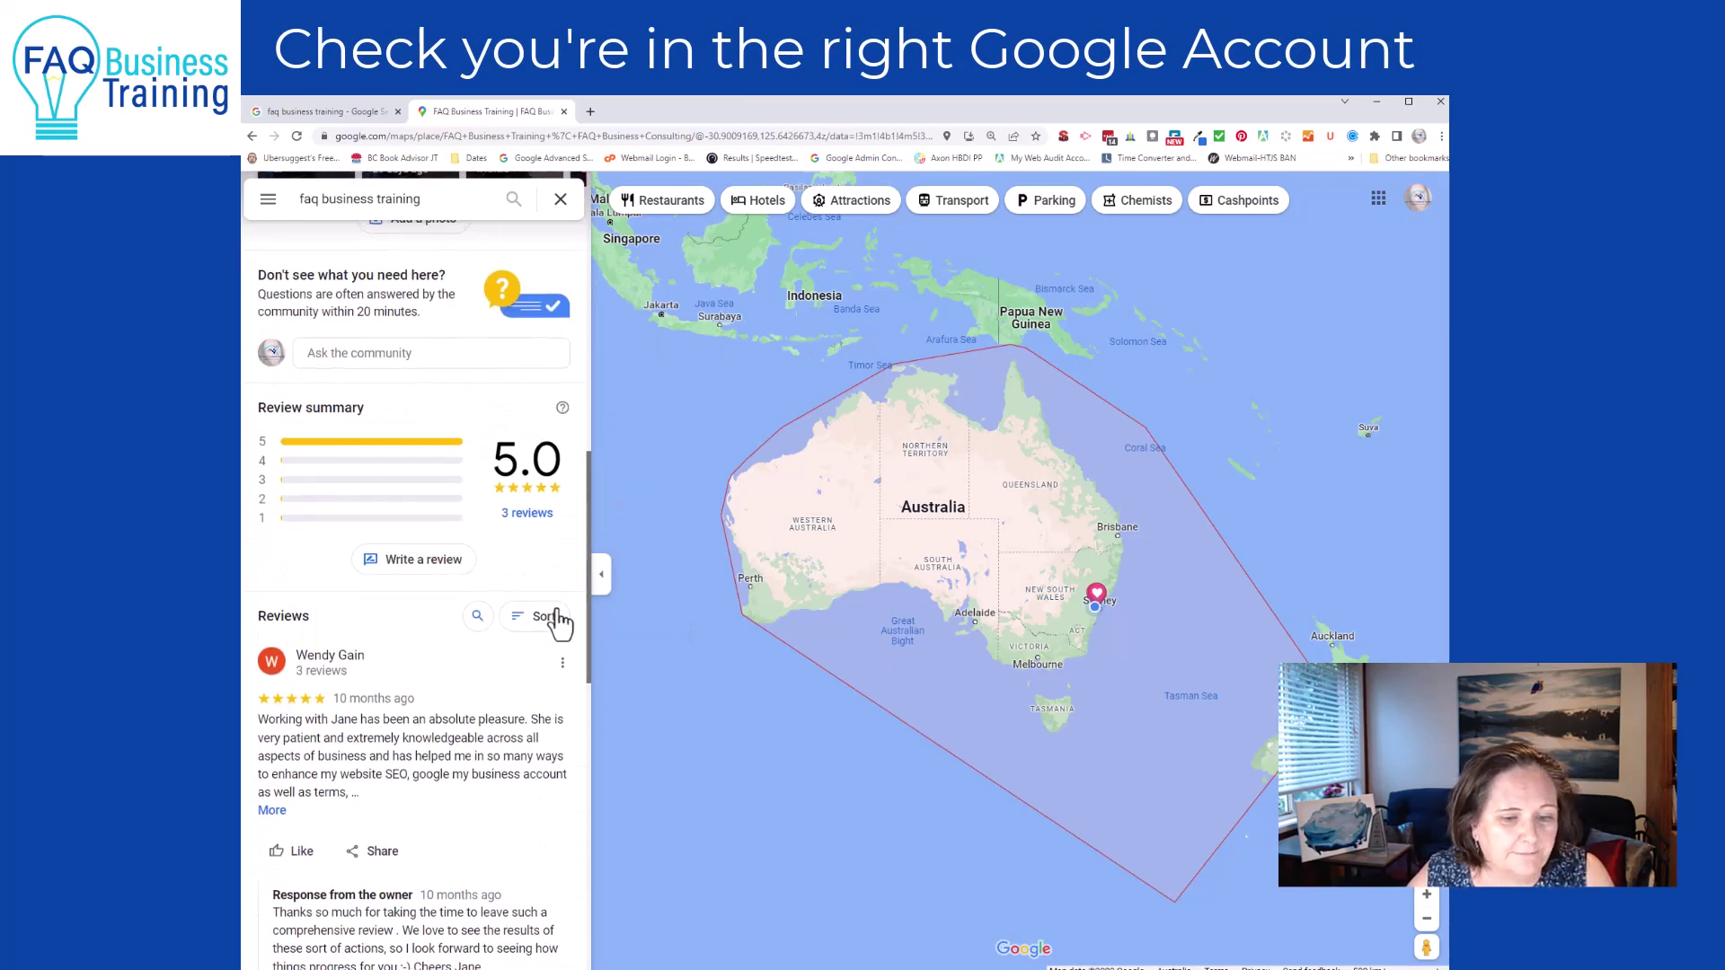
pyautogui.scroll(8, 557, 619)
# - Switch to the FAQ Business Google account and open the "FAQ Business Training | FAQ Business Consulting" listing in Google Maps
pyautogui.click(1419, 200)
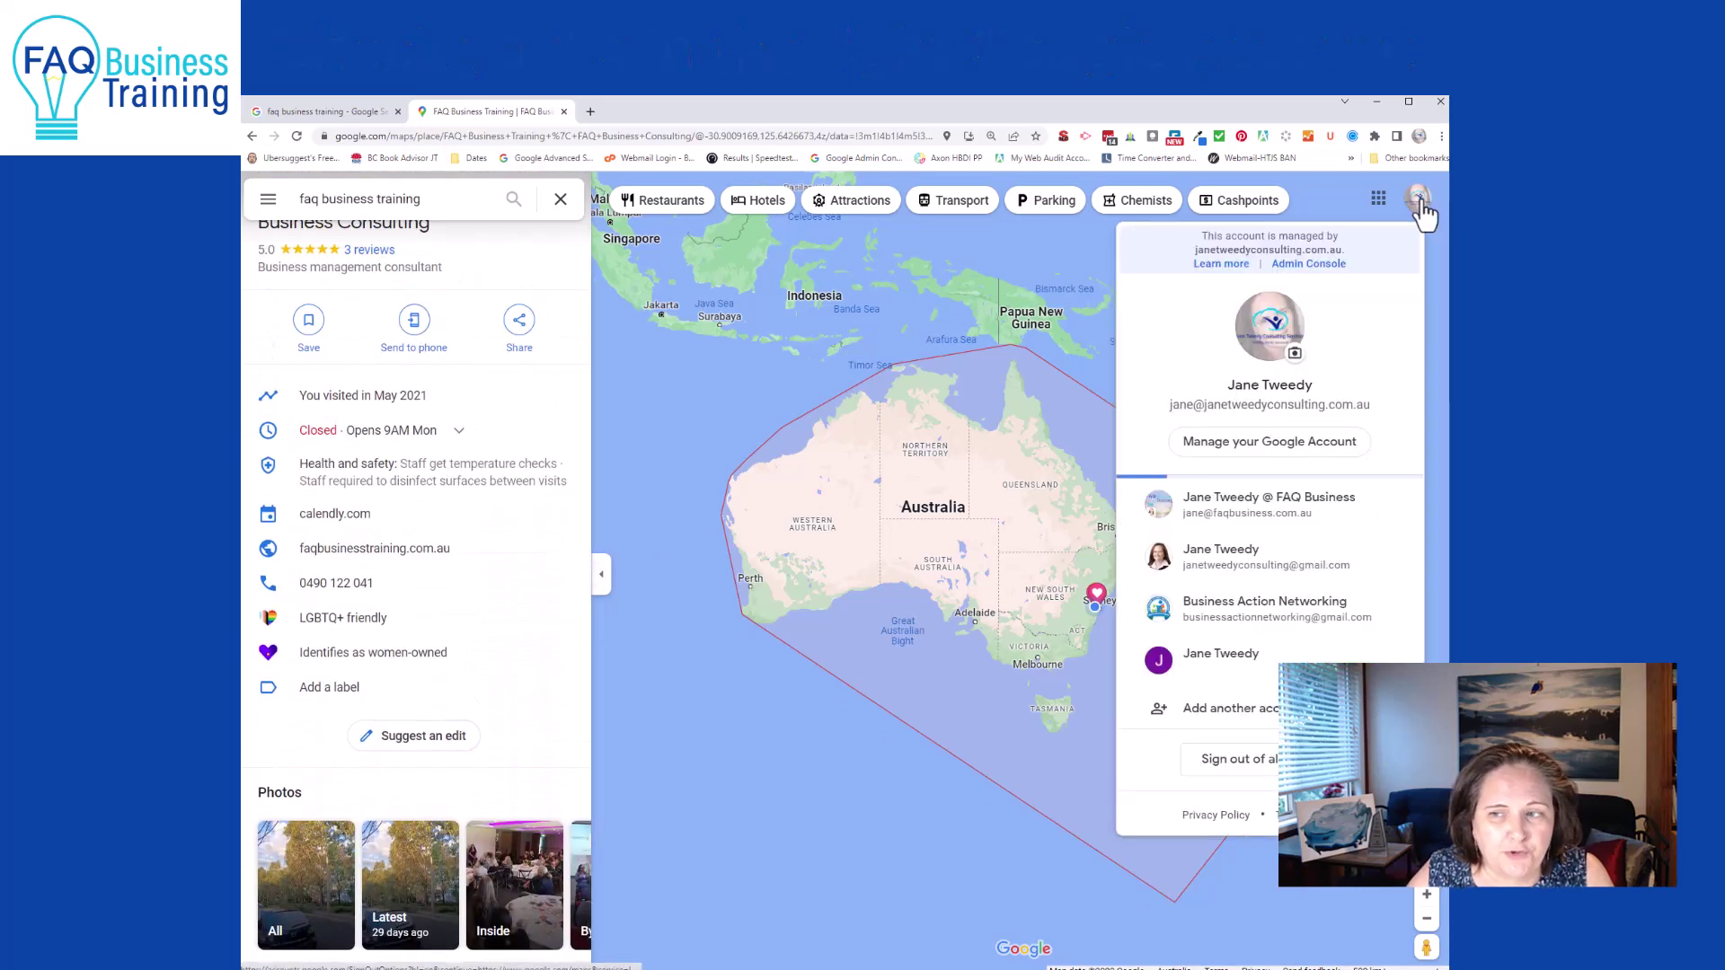
pyautogui.click(1226, 501)
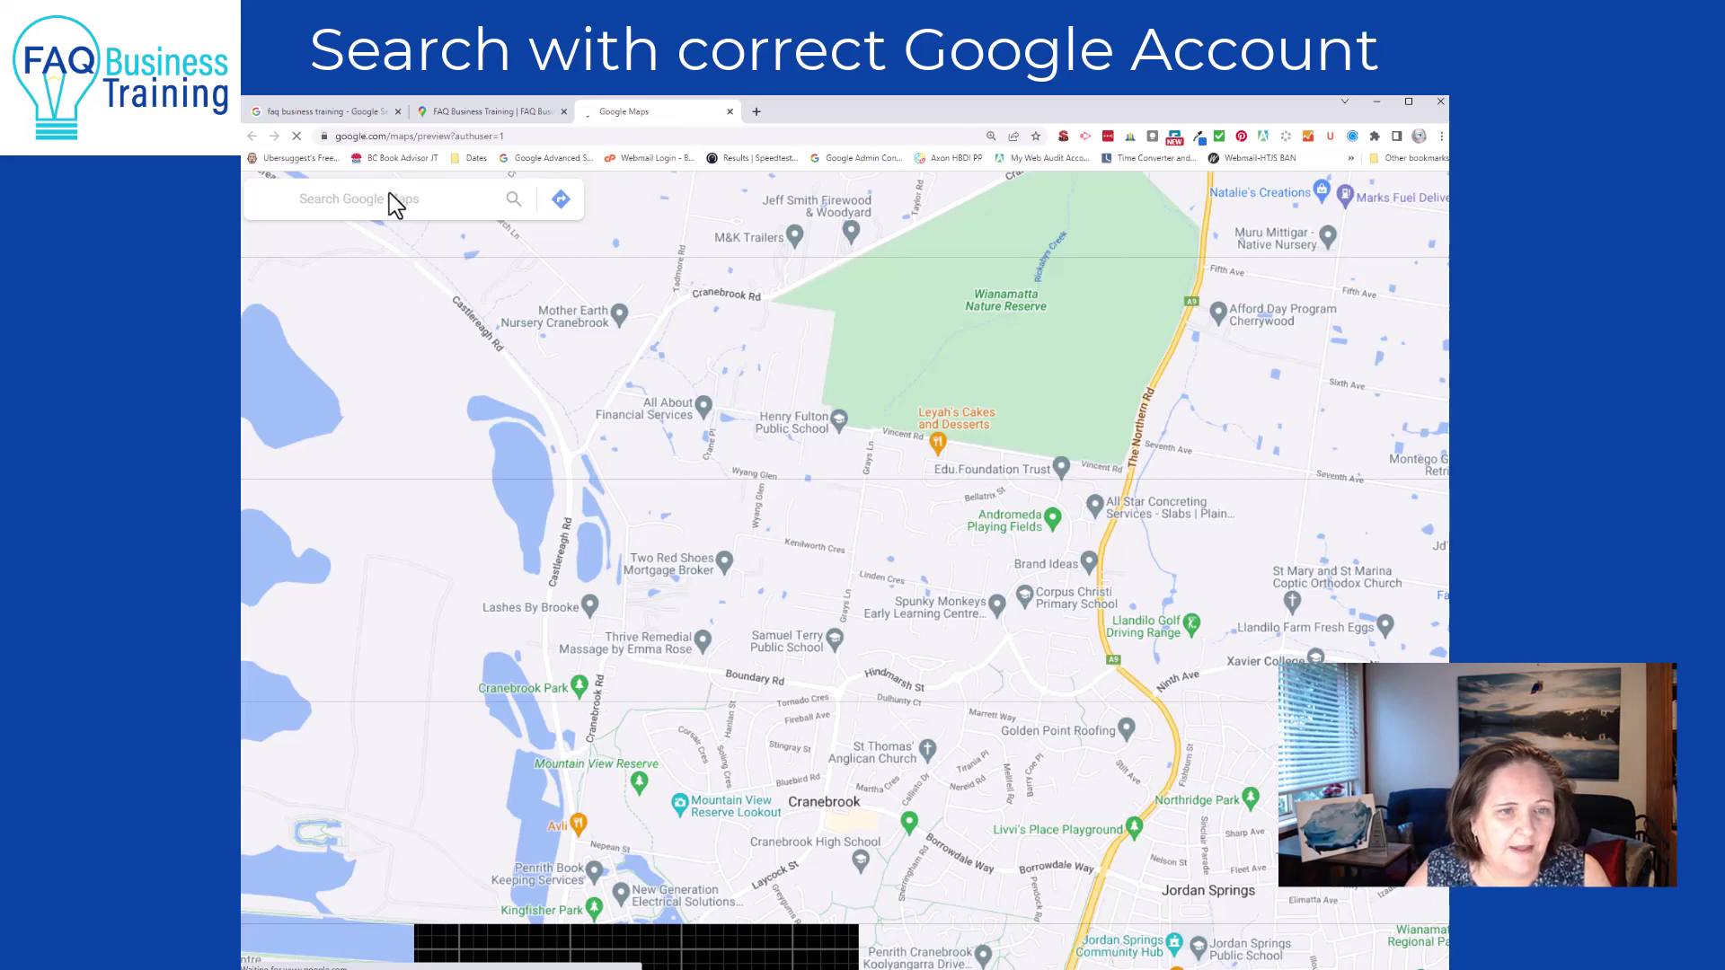
pyautogui.write('faq')
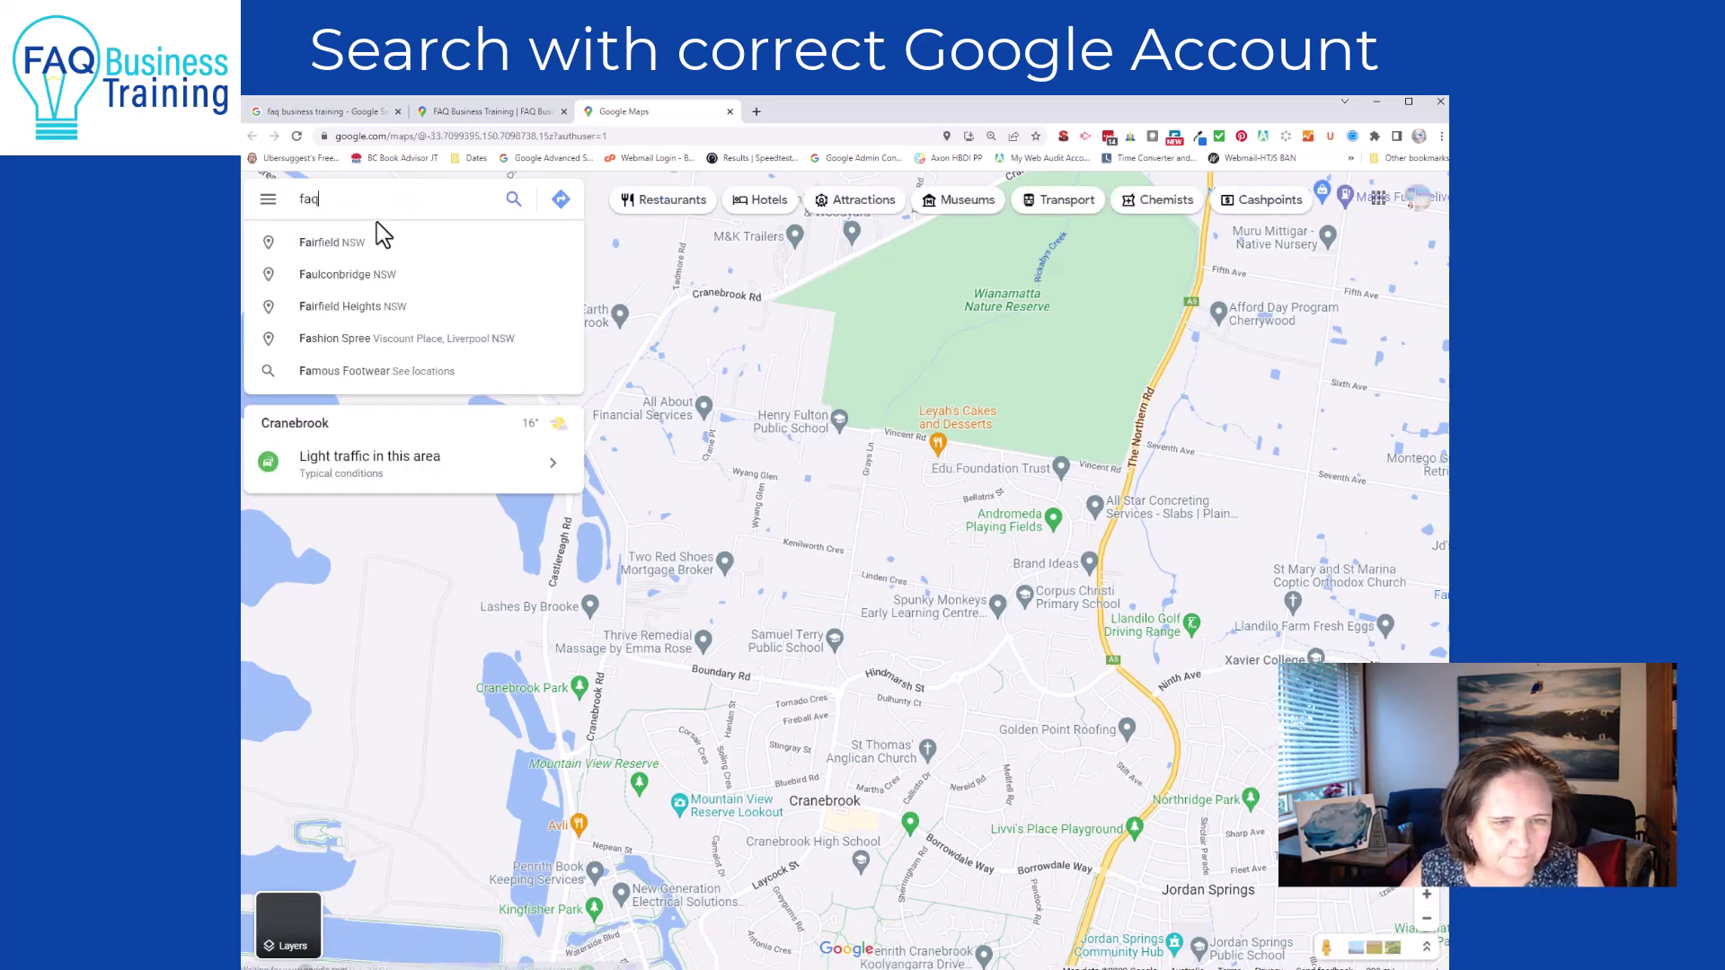
pyautogui.write(' b')
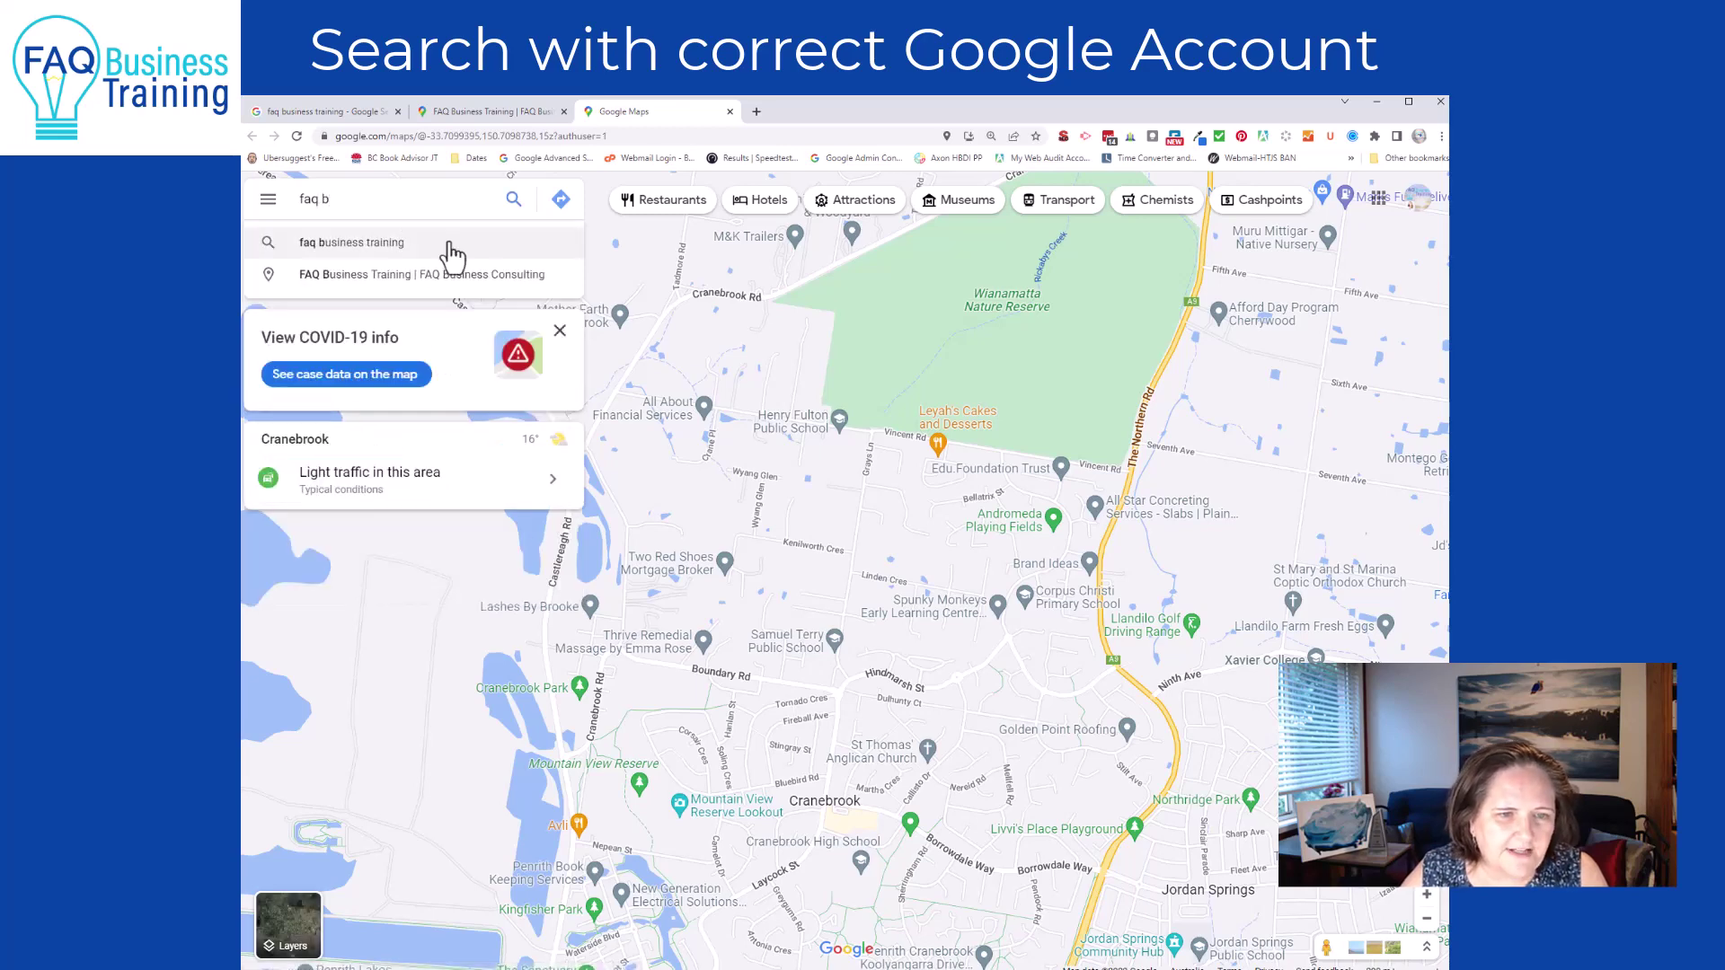
pyautogui.click(385, 272)
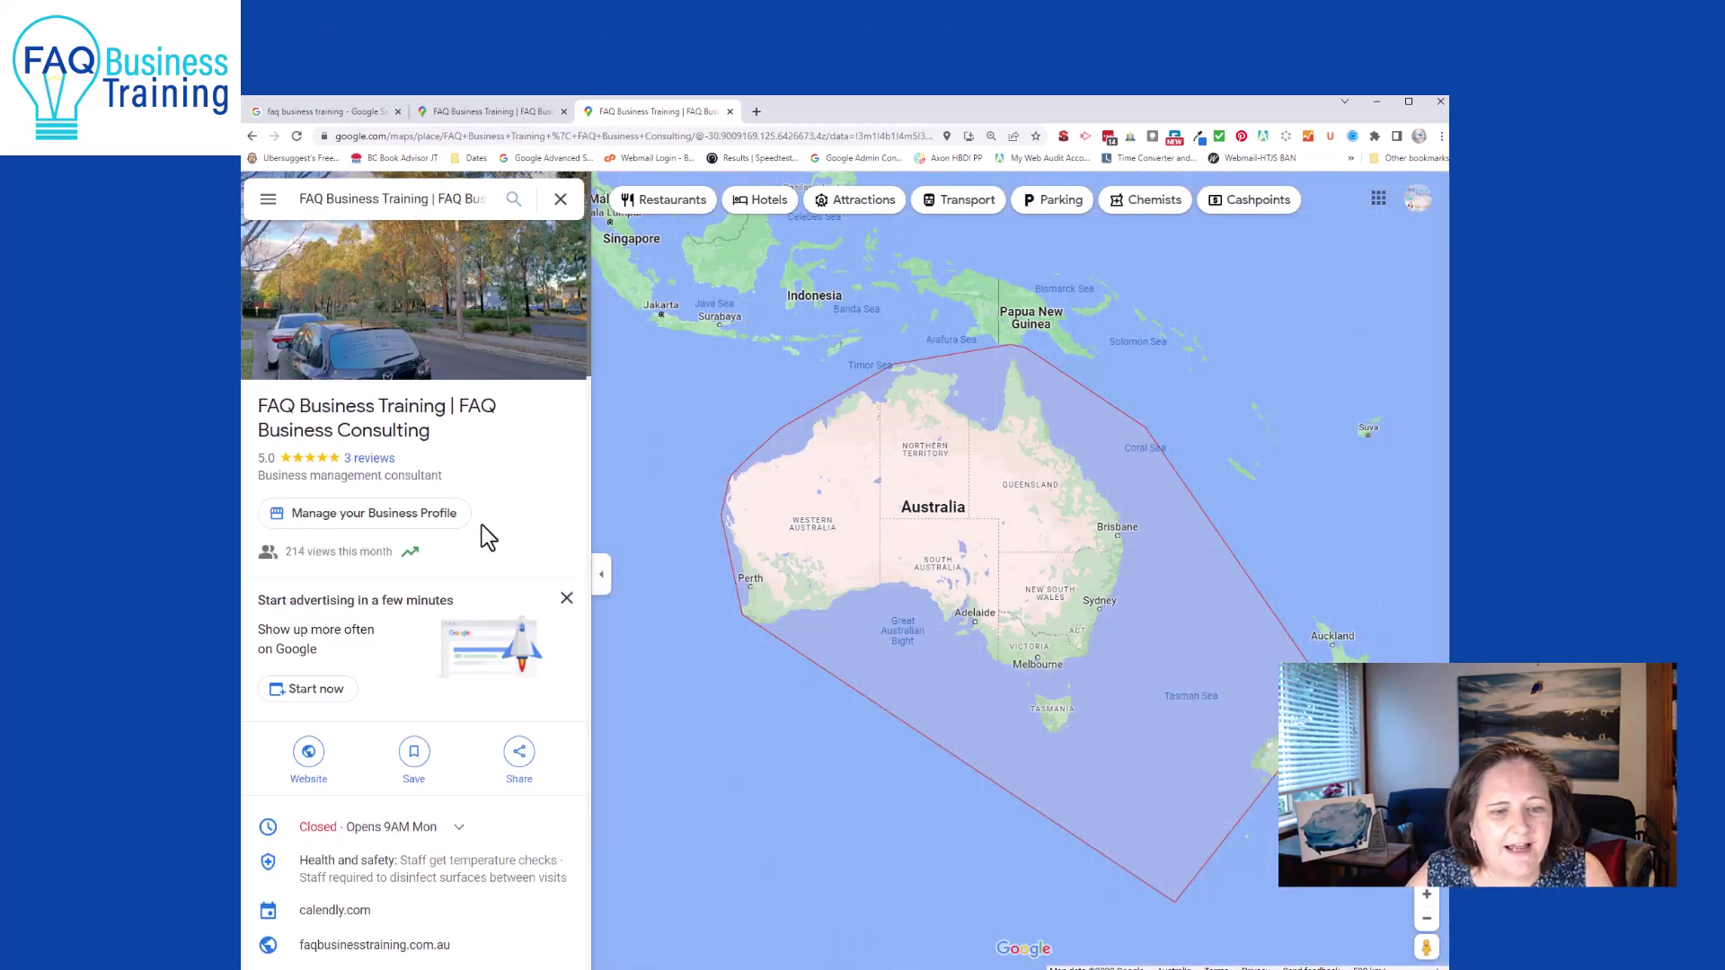
# - Examine the listing's contact details, photos and reviews as its manager, and open the Business Profile for management
pyautogui.scroll(-1, 432, 431)
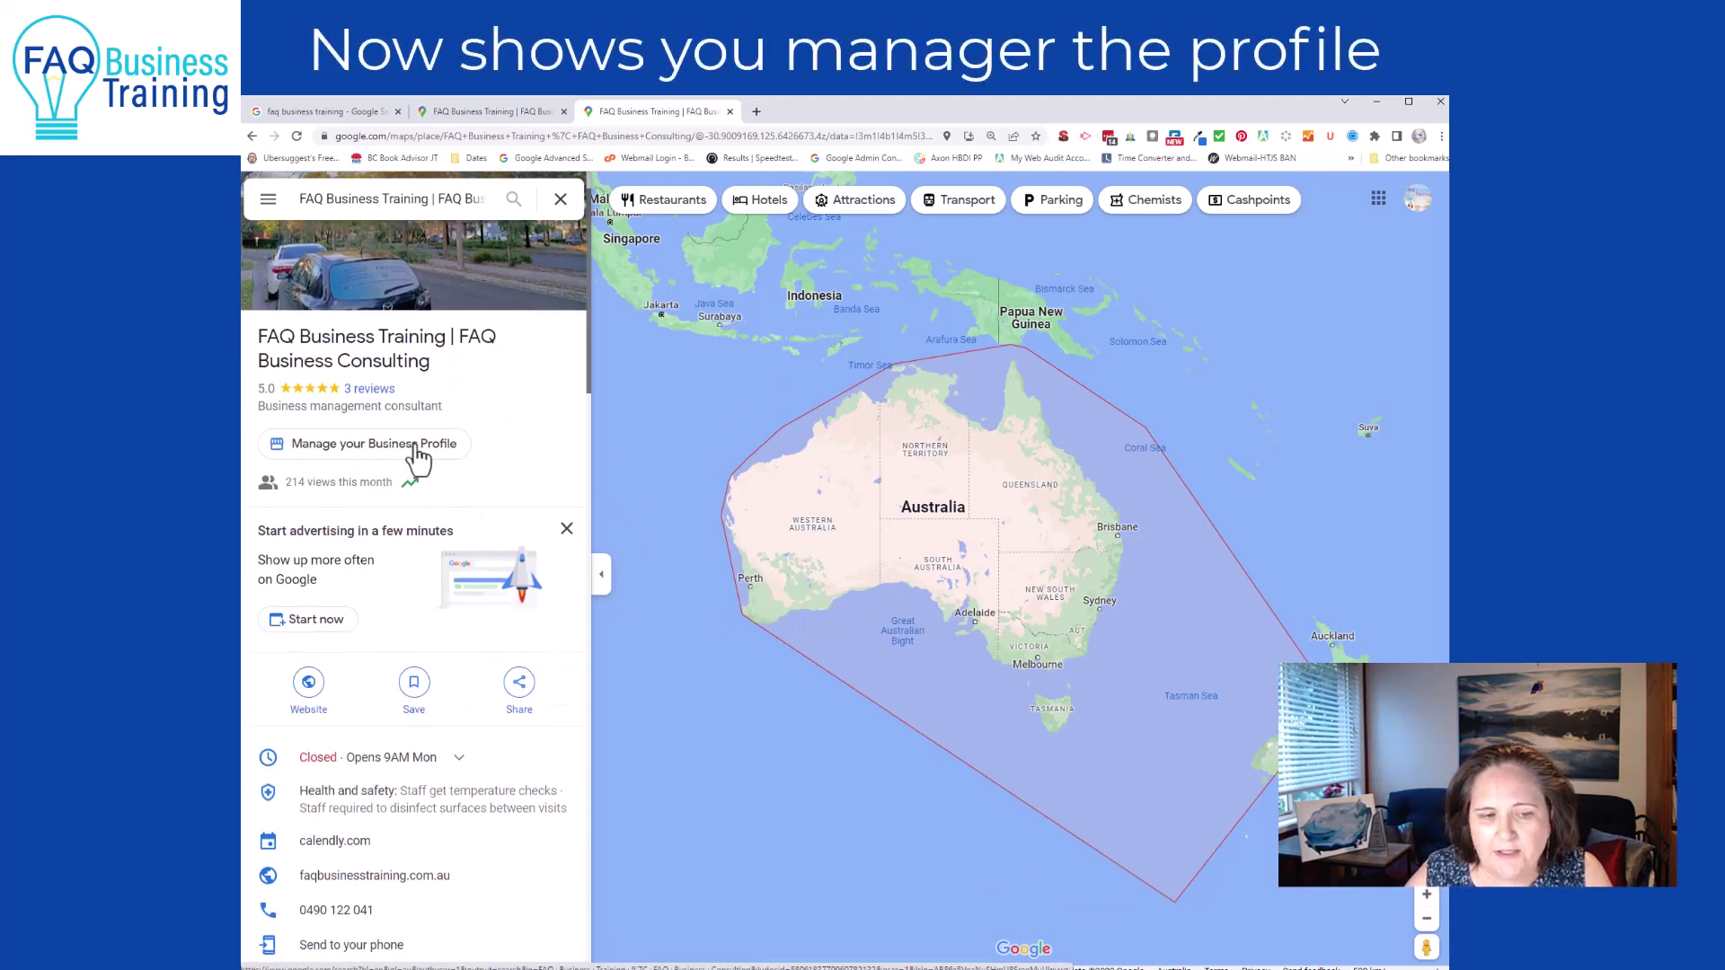
pyautogui.scroll(-1, 378, 476)
pyautogui.scroll(-7, 575, 469)
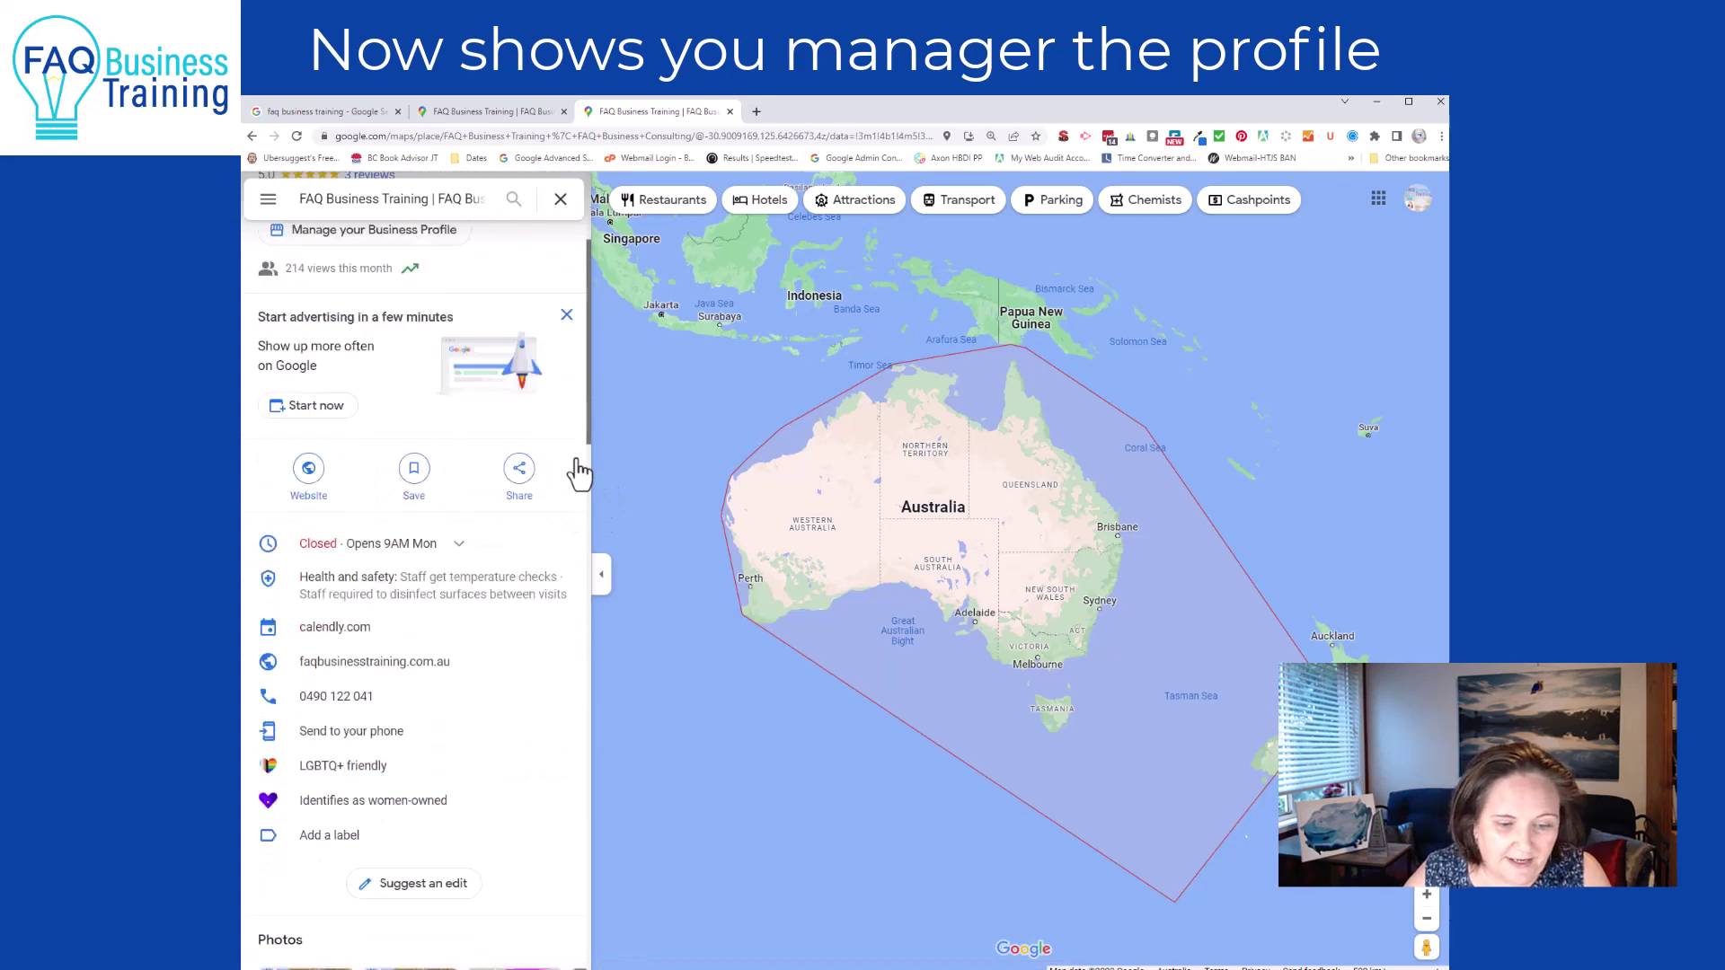
pyautogui.scroll(-1, 503, 449)
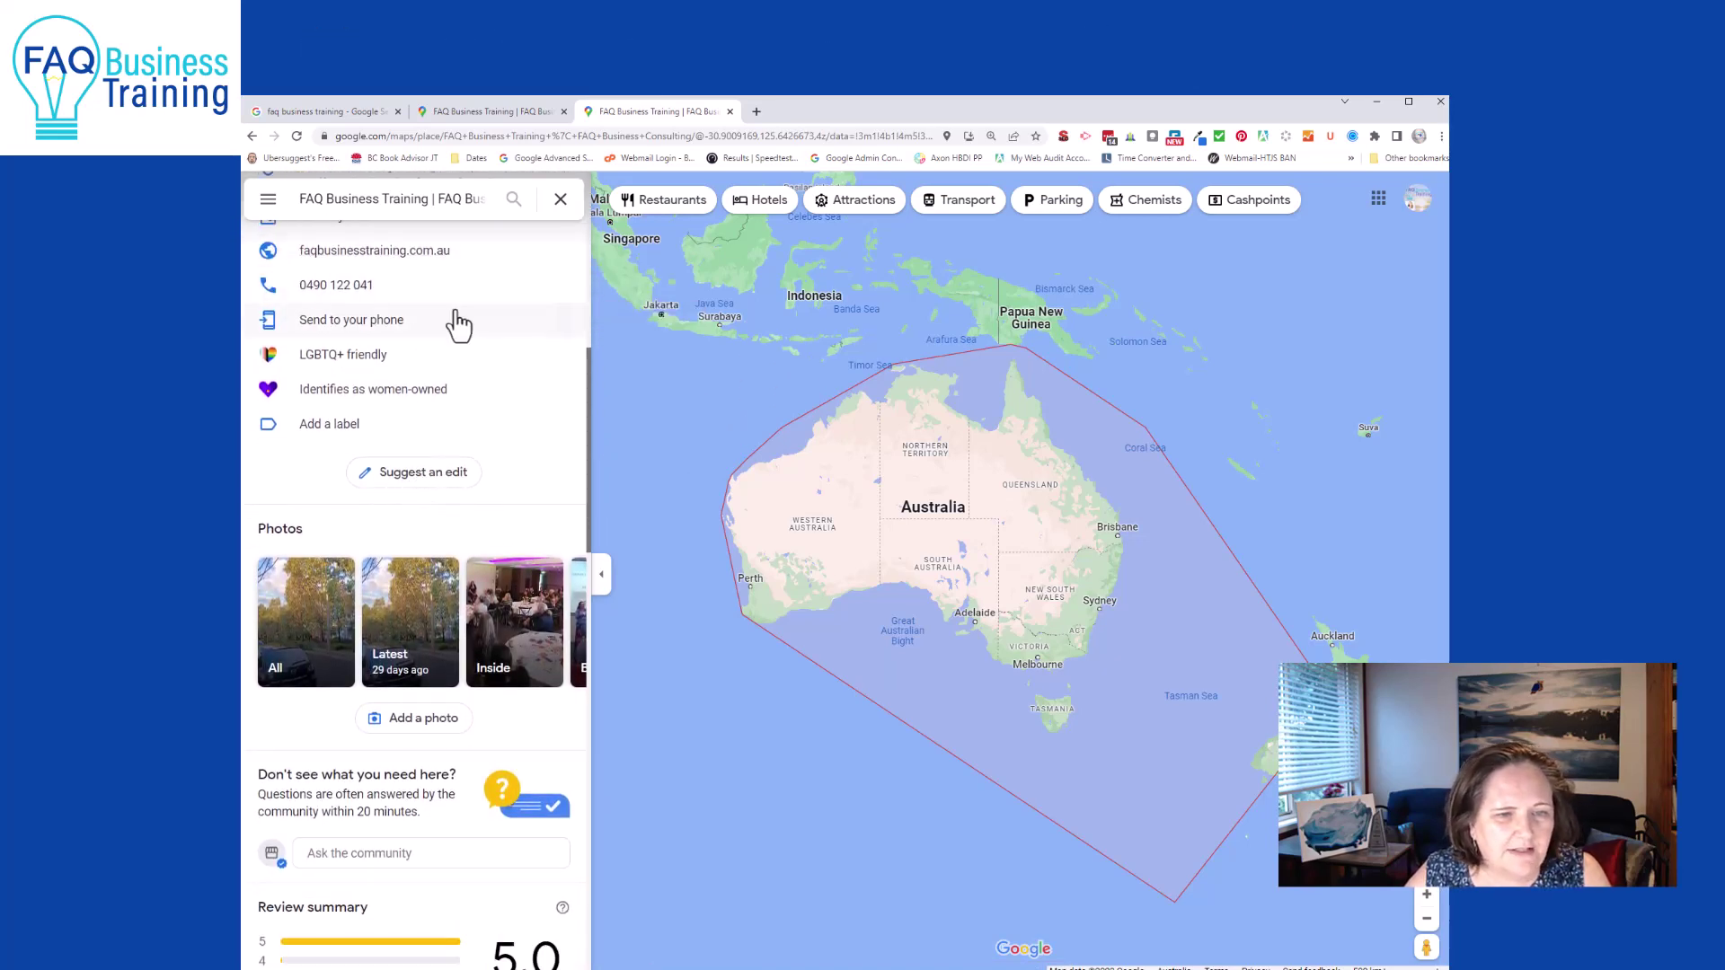
pyautogui.scroll(3, 478, 318)
pyautogui.scroll(-2, 449, 539)
pyautogui.scroll(-5, 456, 548)
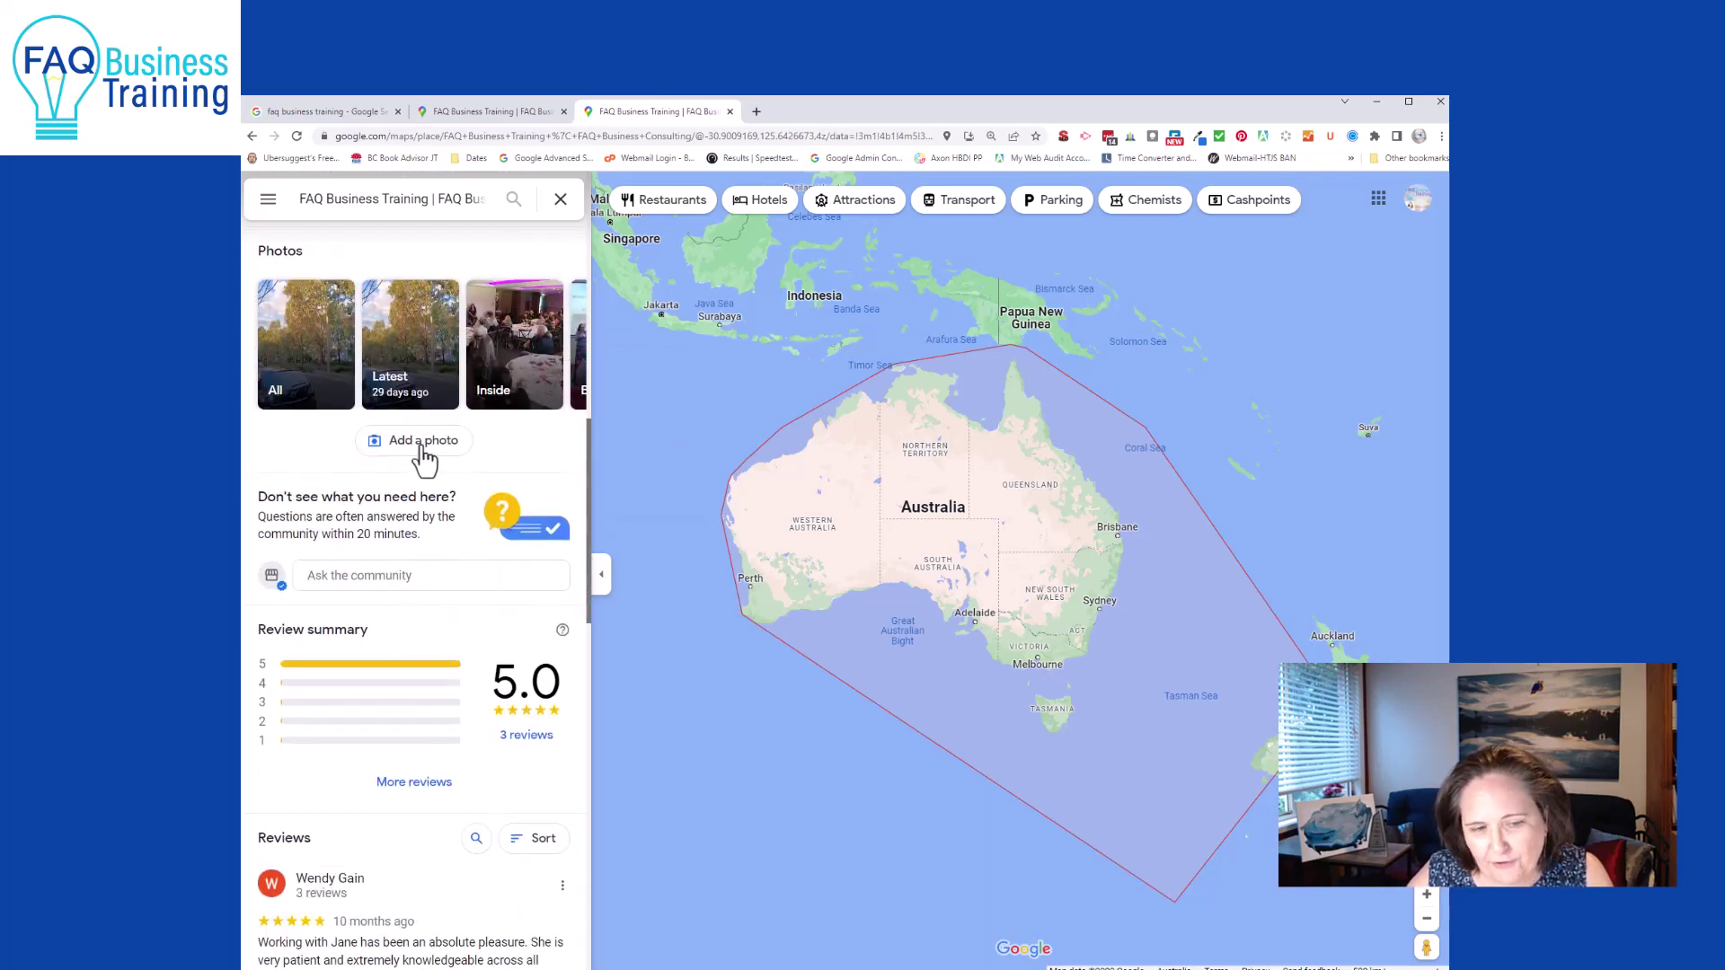
pyautogui.scroll(5, 424, 503)
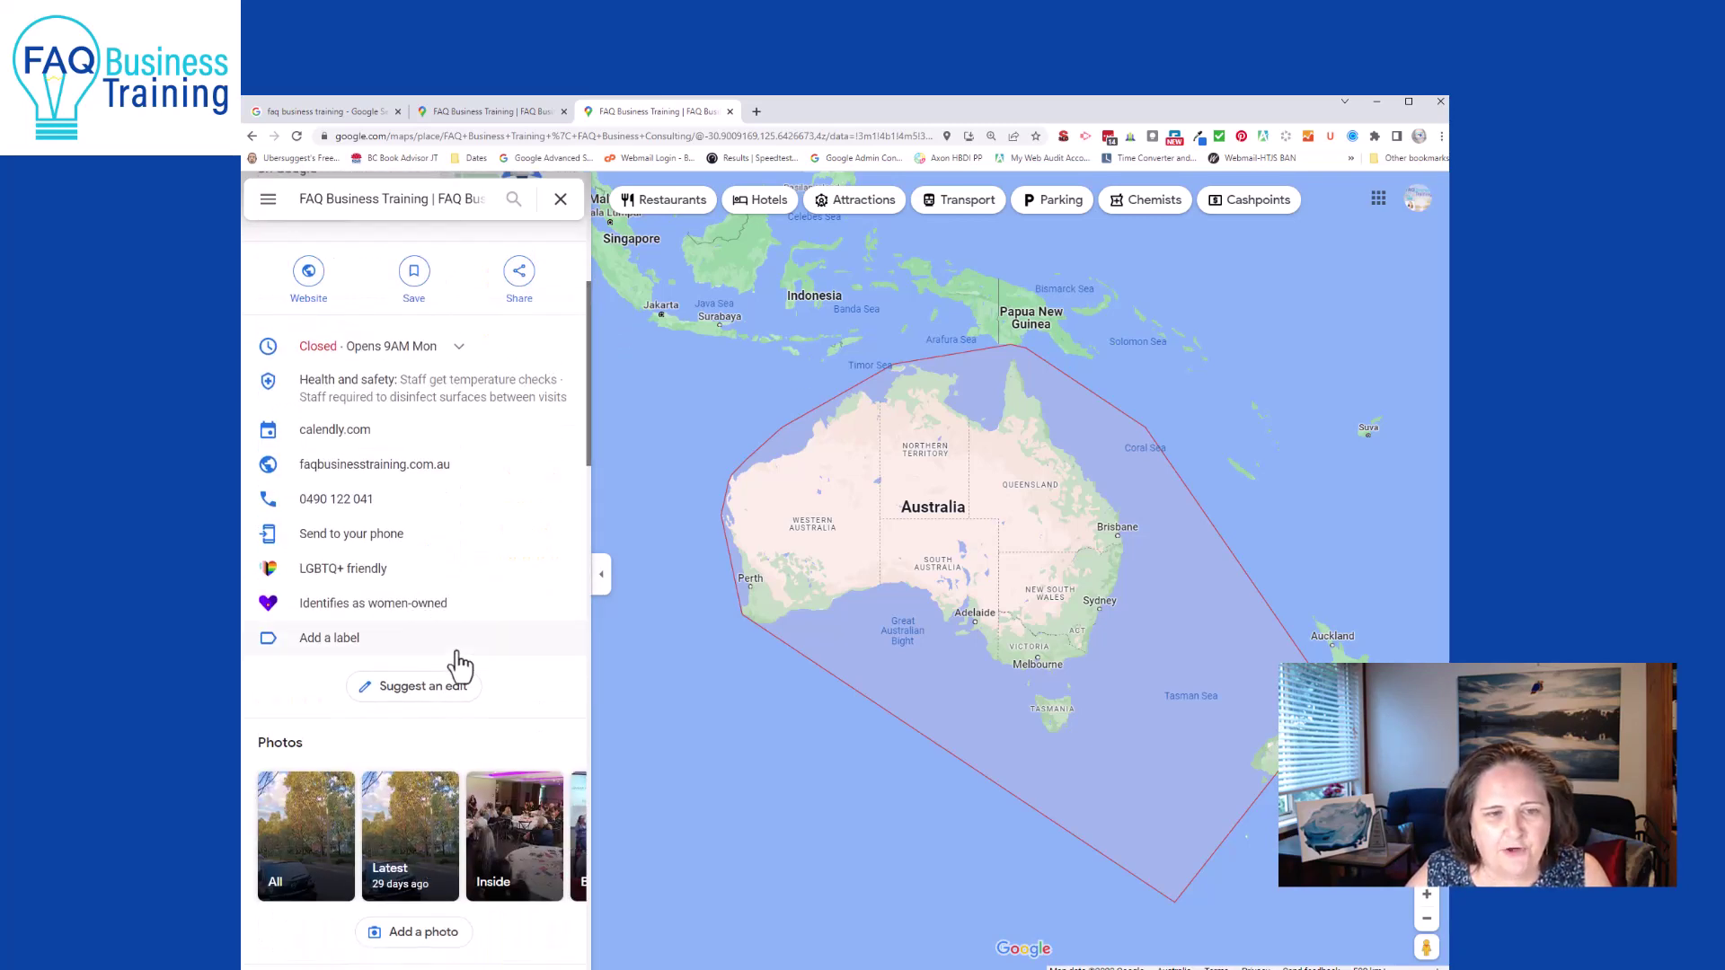
pyautogui.scroll(5, 460, 665)
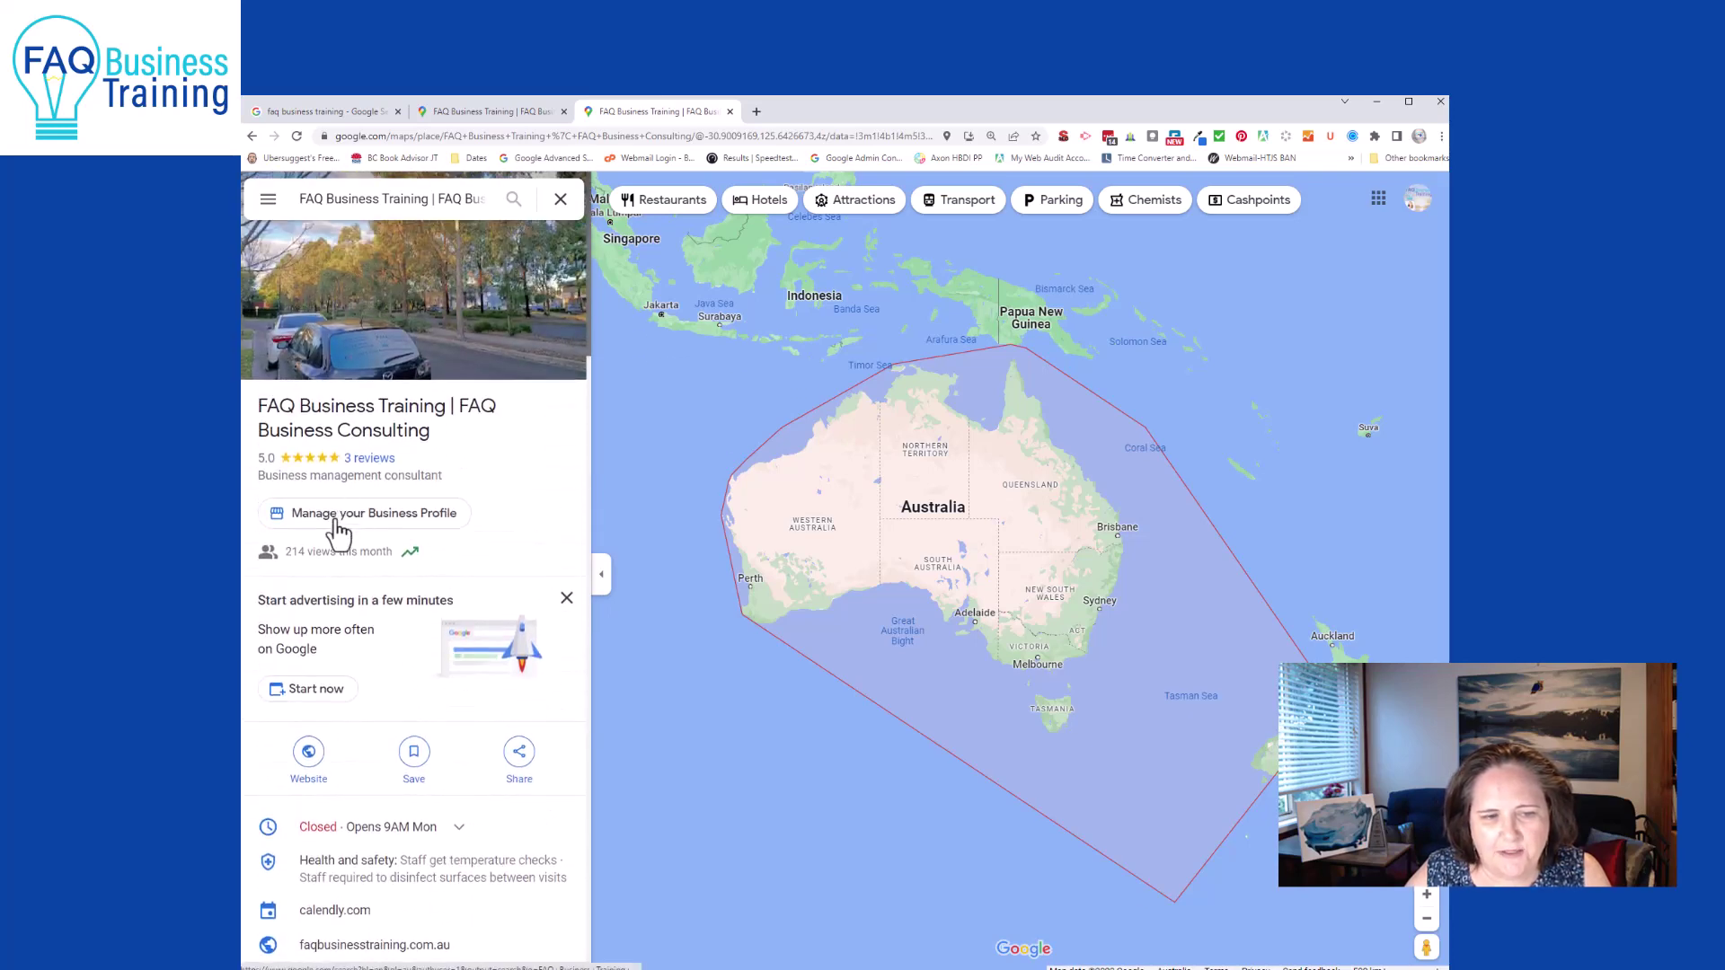
pyautogui.click(341, 512)
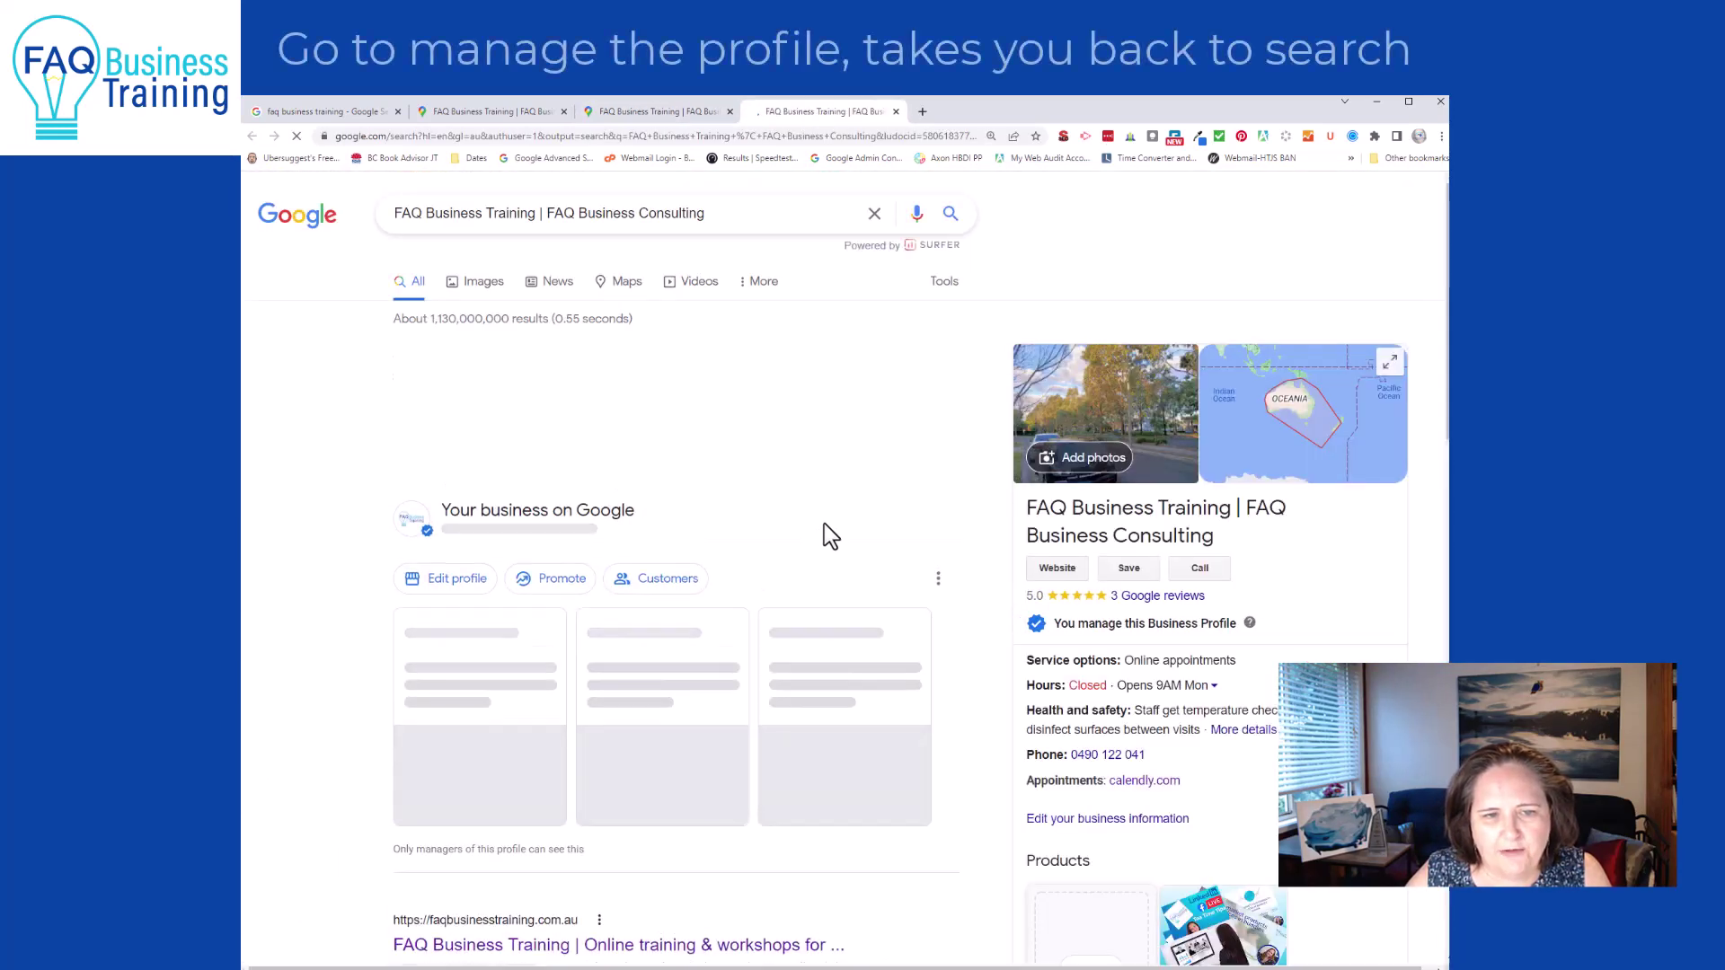